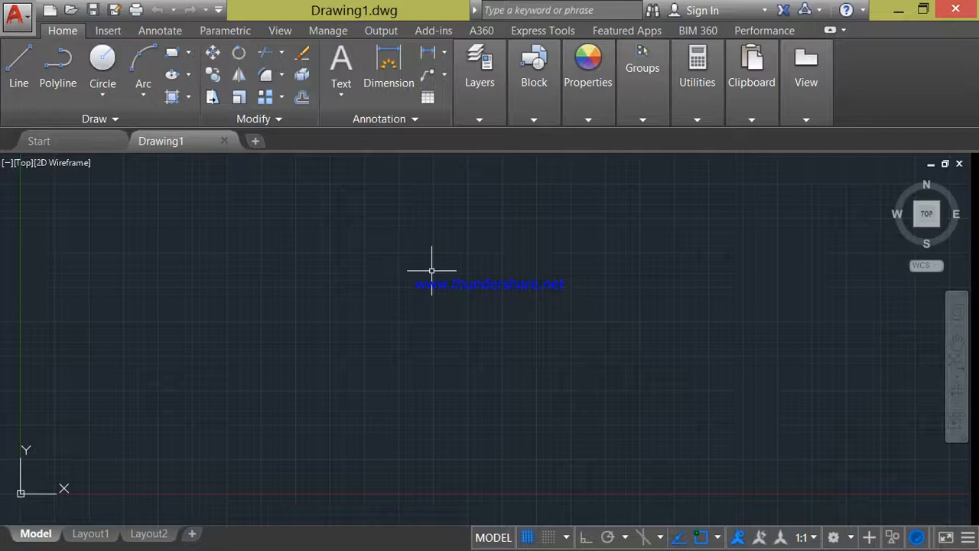
Configure the drawing units to decimal length with 0.00 precision and an insertion scale in meters.
text(un)
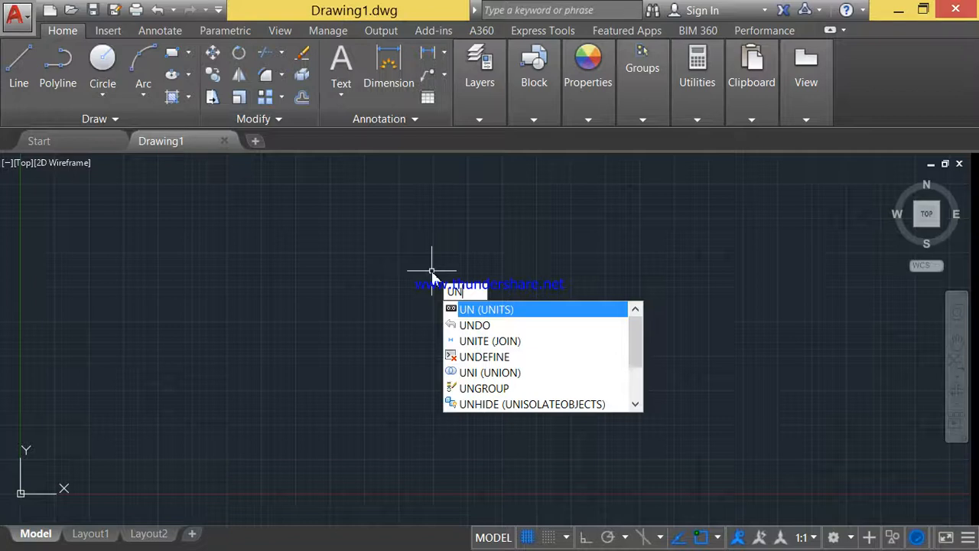
key(Return)
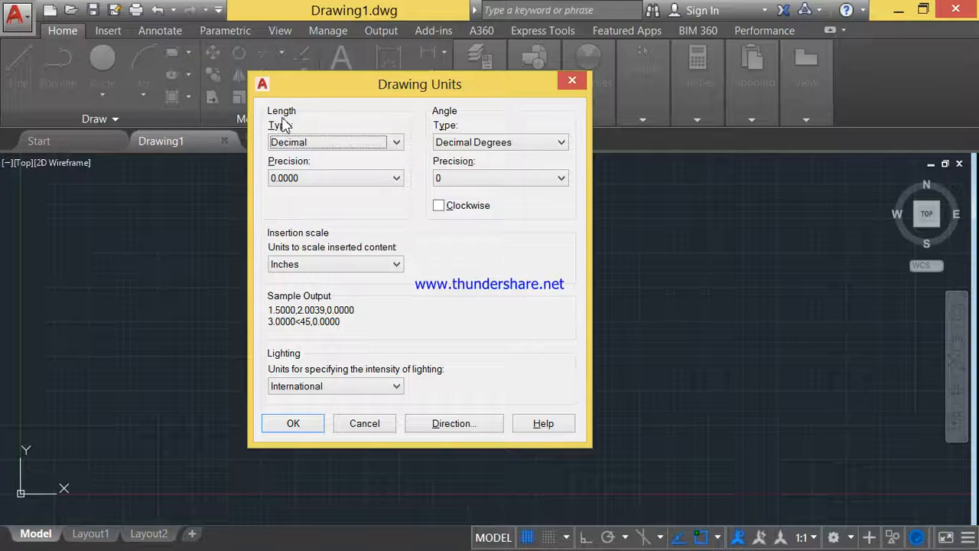
click(283, 142)
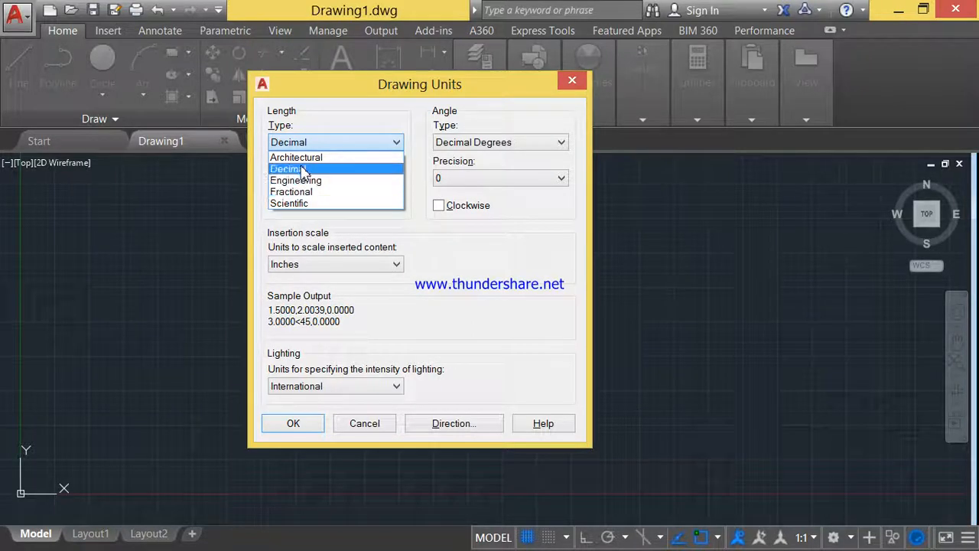
click(302, 169)
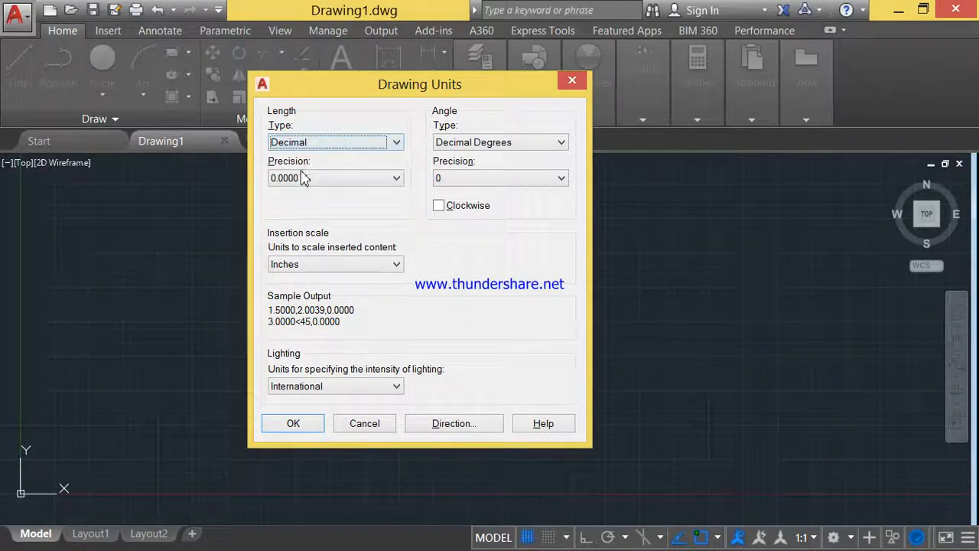
click(306, 181)
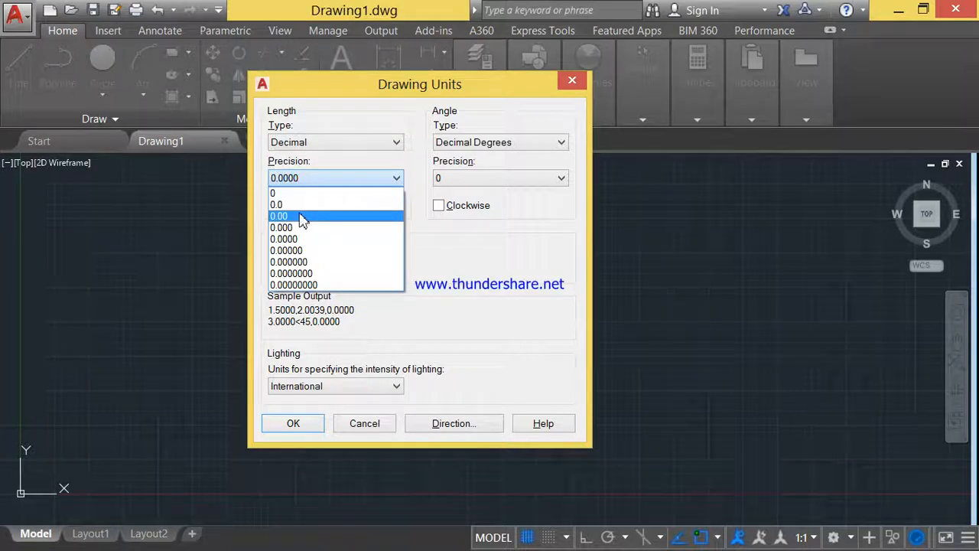
click(301, 216)
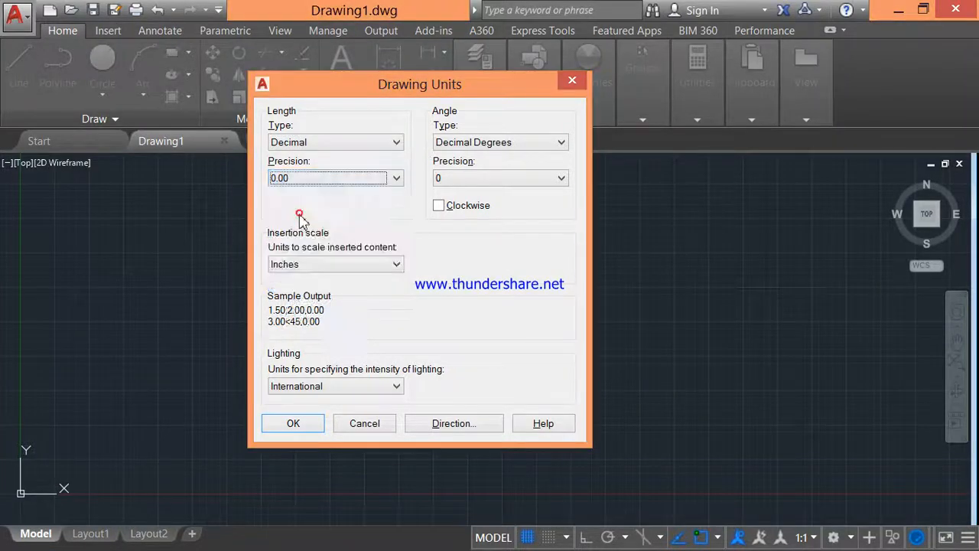
click(297, 265)
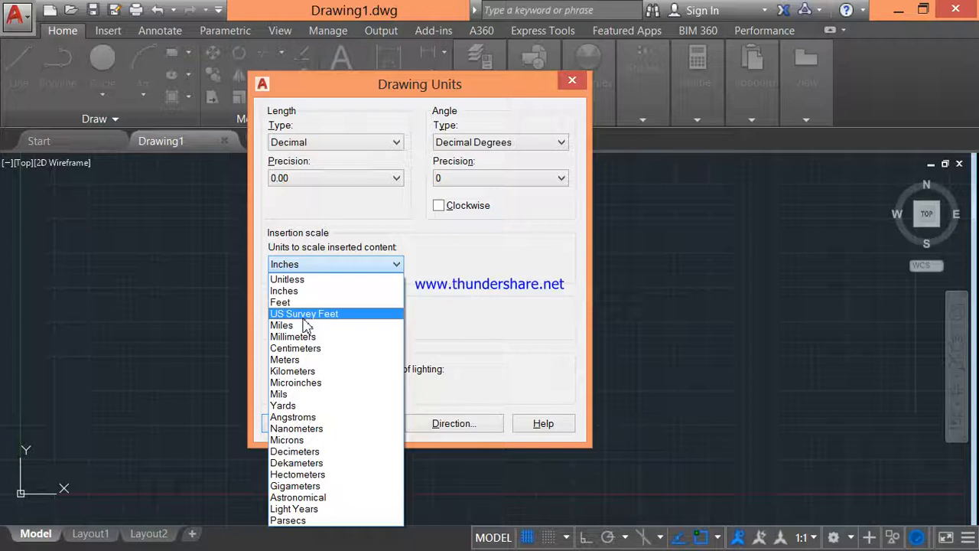
click(317, 361)
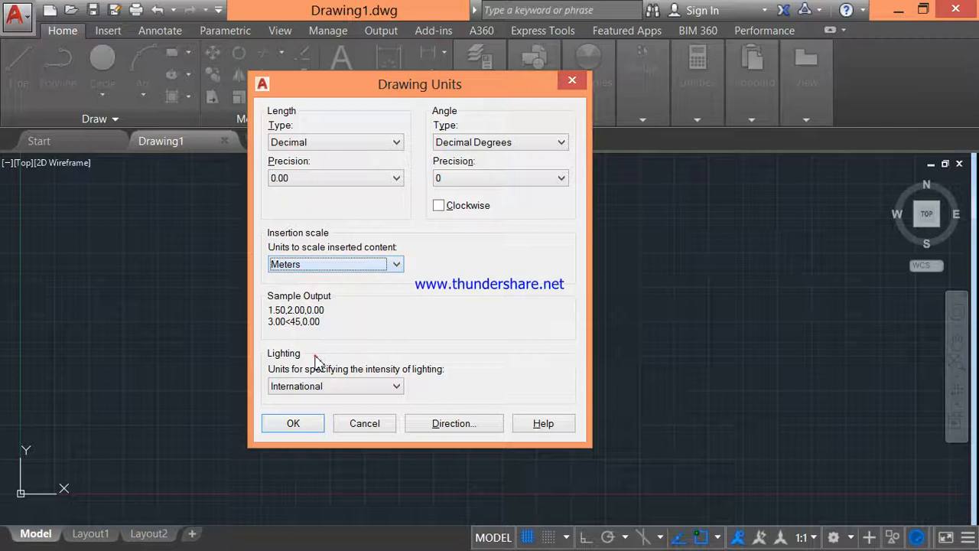
click(312, 428)
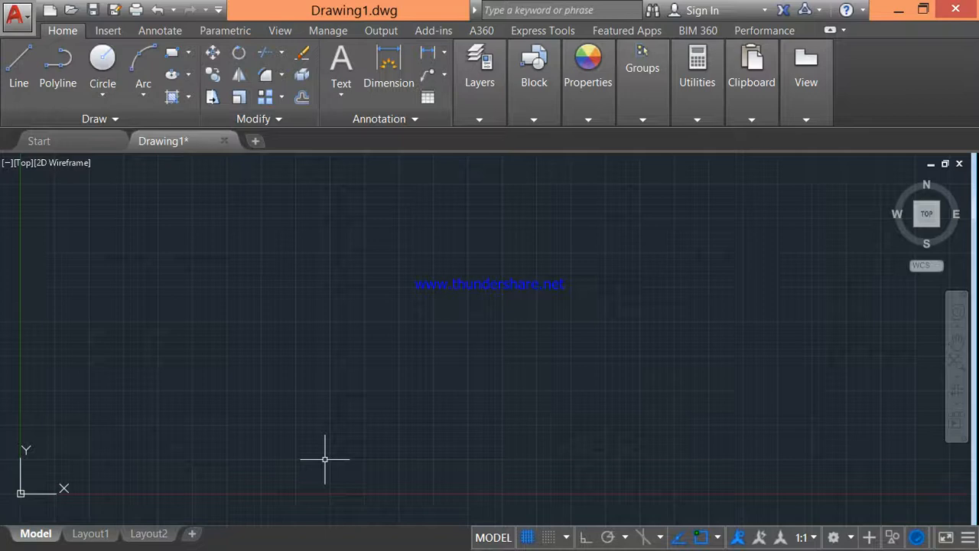
Set the model space limits with the lower left corner at 0,0 and the upper right corner at 100,100.
text(LIMITS)
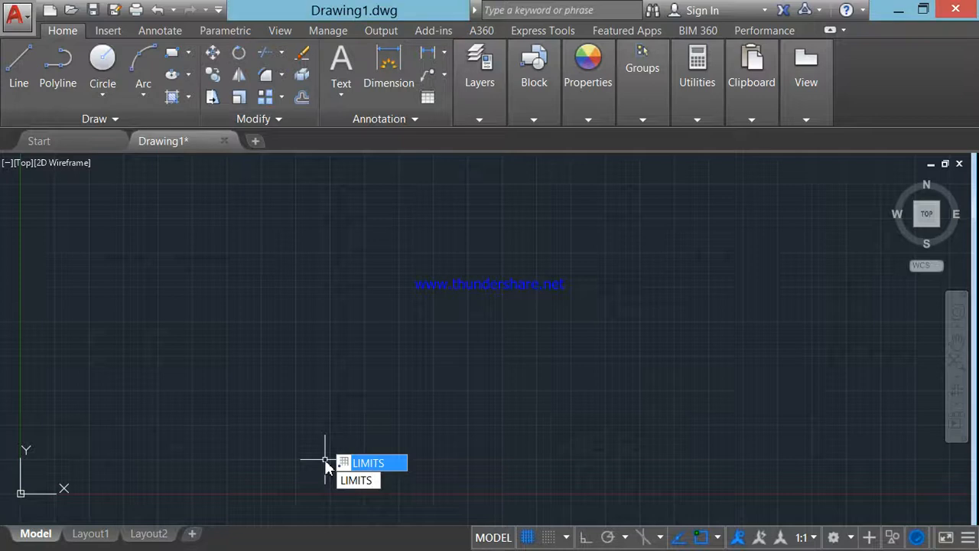
key(Return)
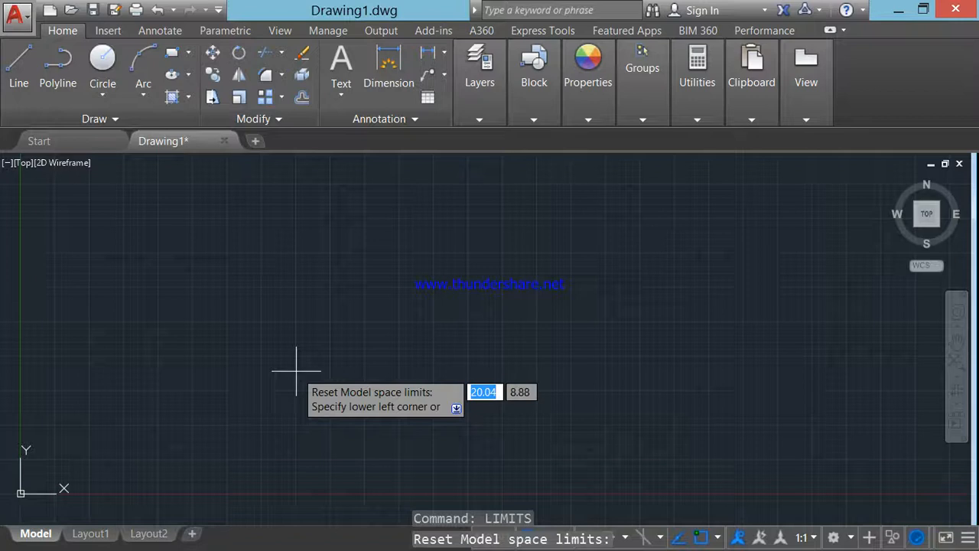
text(0)
key(Tab)
text(0)
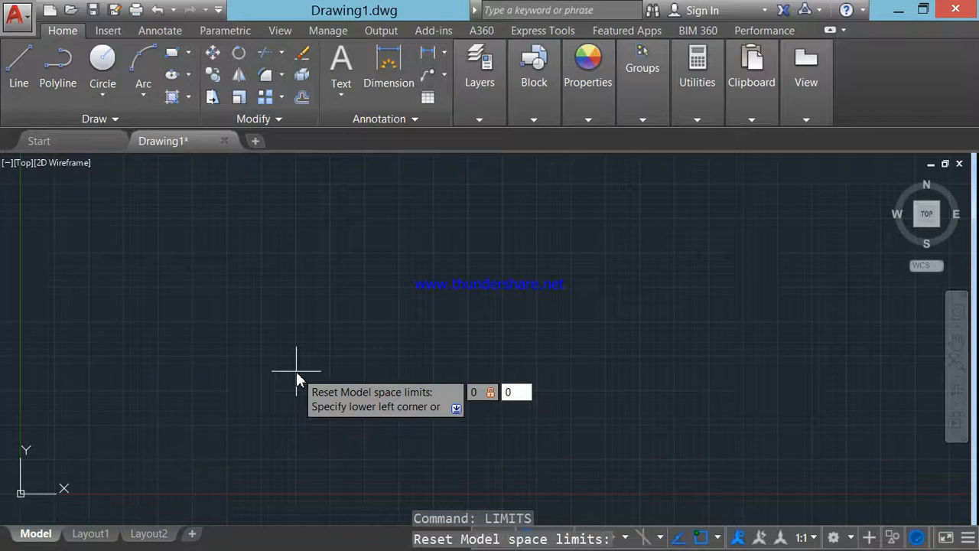
key(Return)
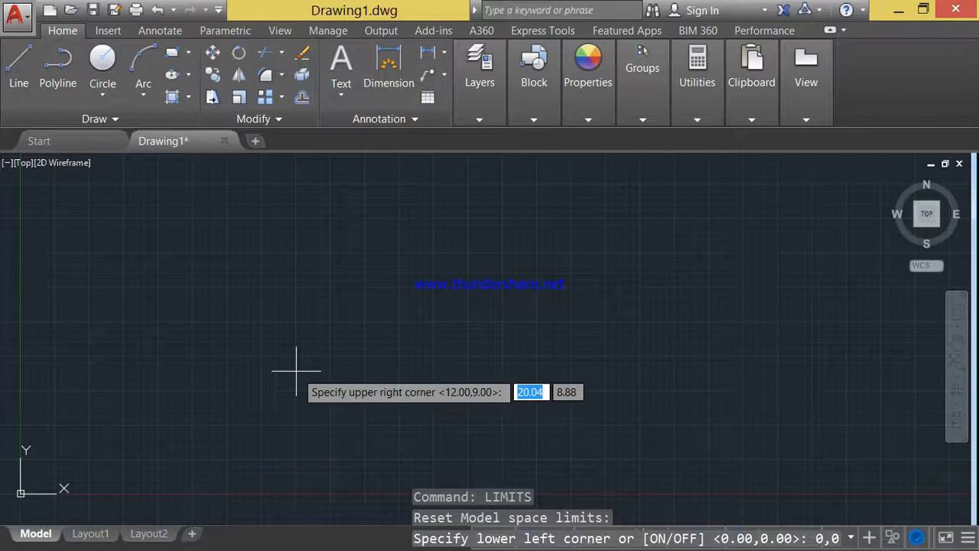
text(100)
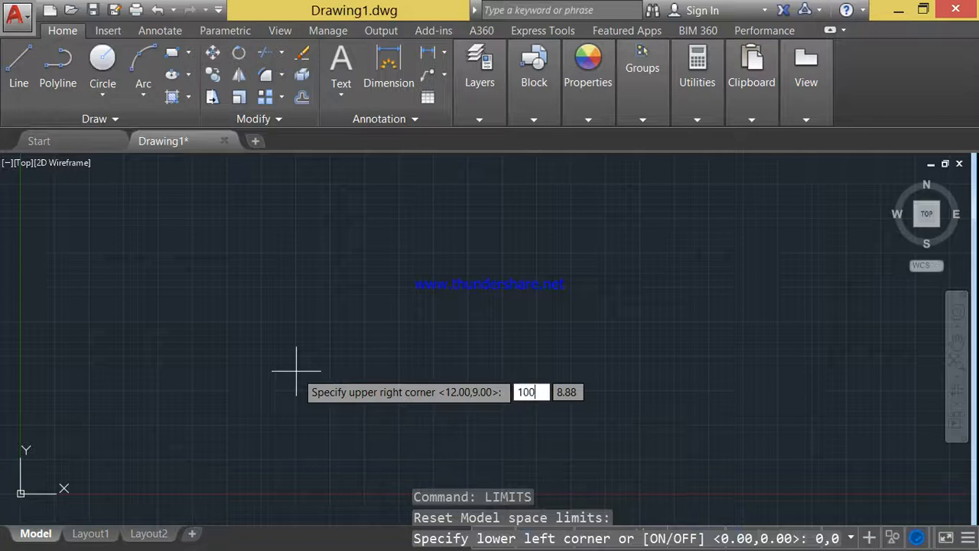
key(Tab)
text(100)
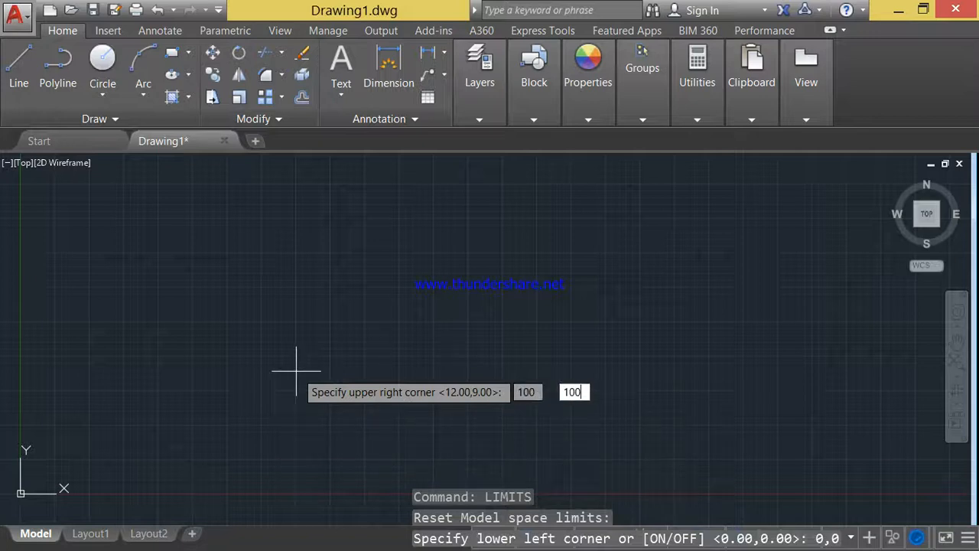
key(Return)
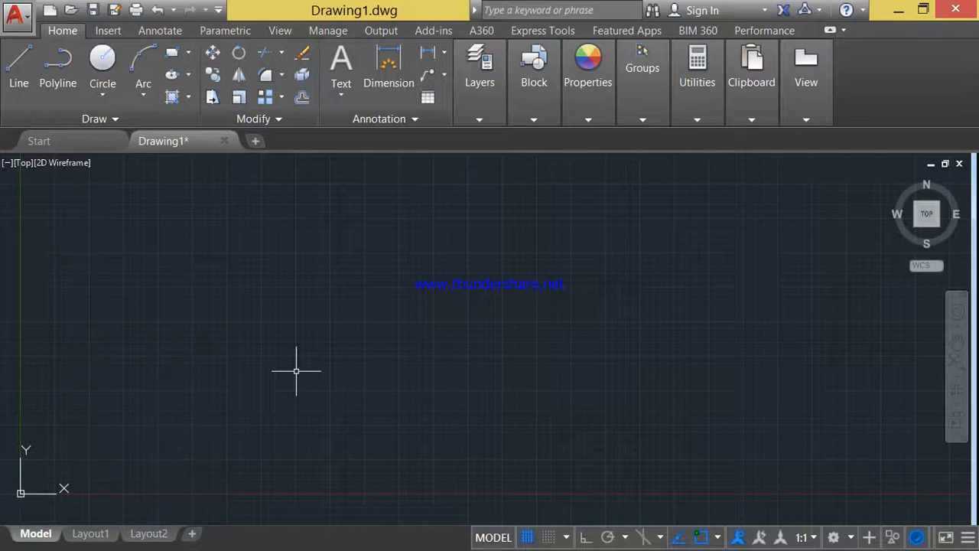
Zoom the drawing with the All option to fit the full drawing limits.
text(Z)
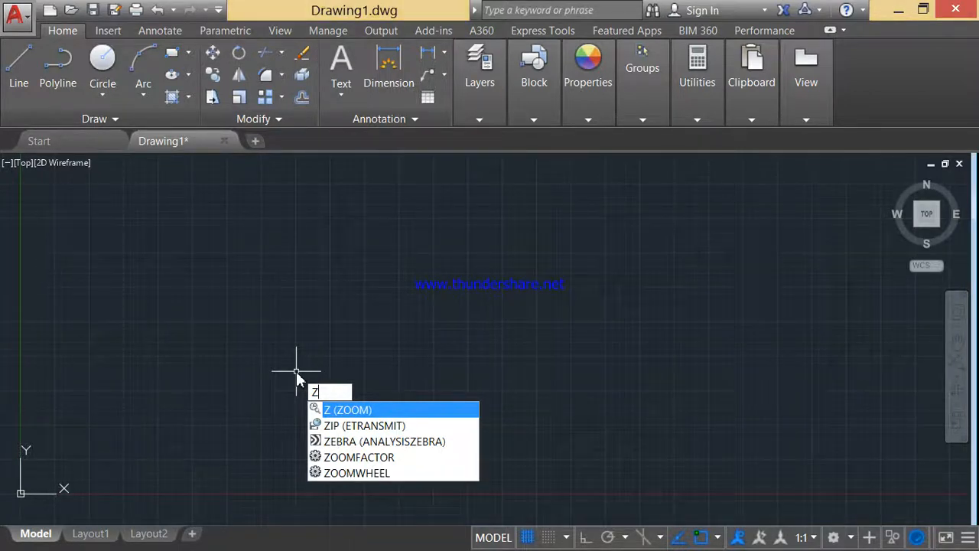
key(Return)
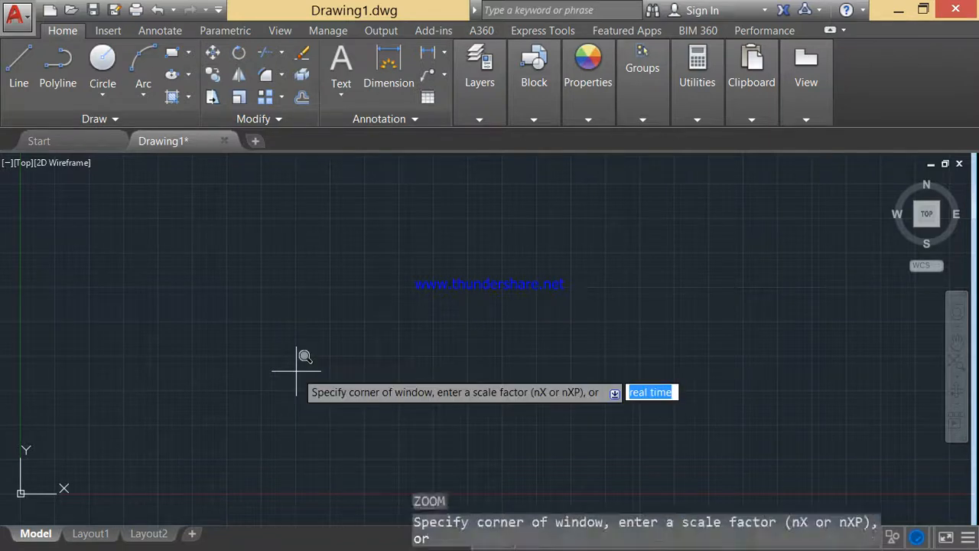
text(a)
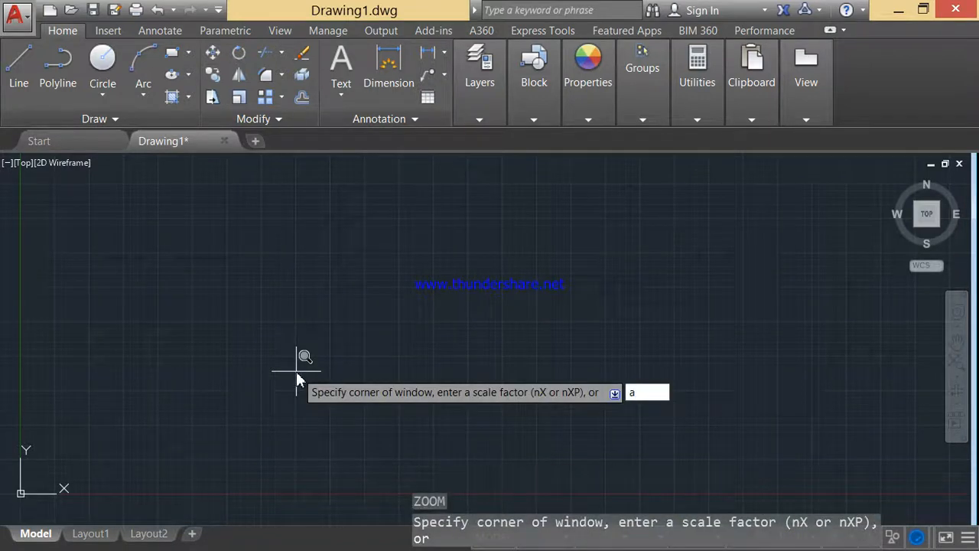
key(Return)
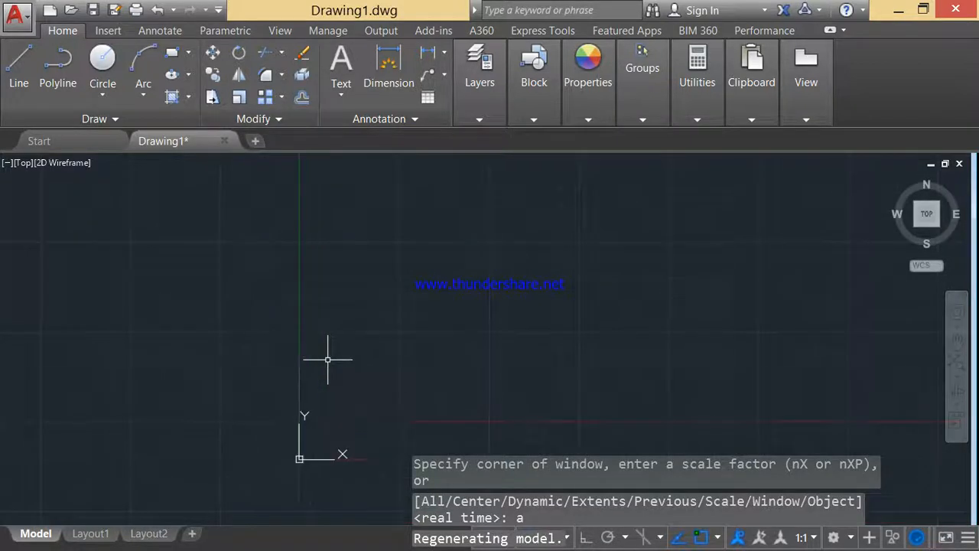
scroll(328, 360, down, 2)
scroll(308, 394, up, 2)
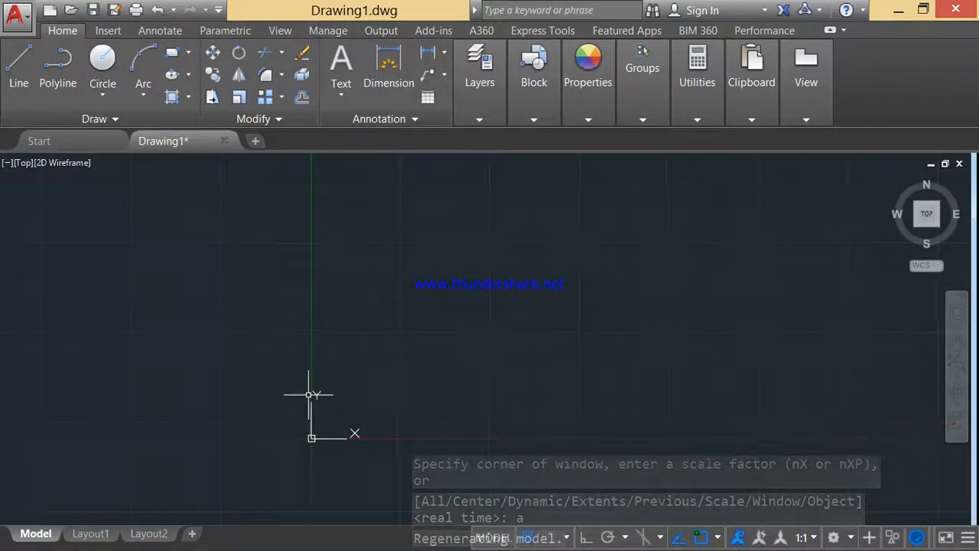
scroll(308, 395, down, 5)
scroll(323, 397, up, 3)
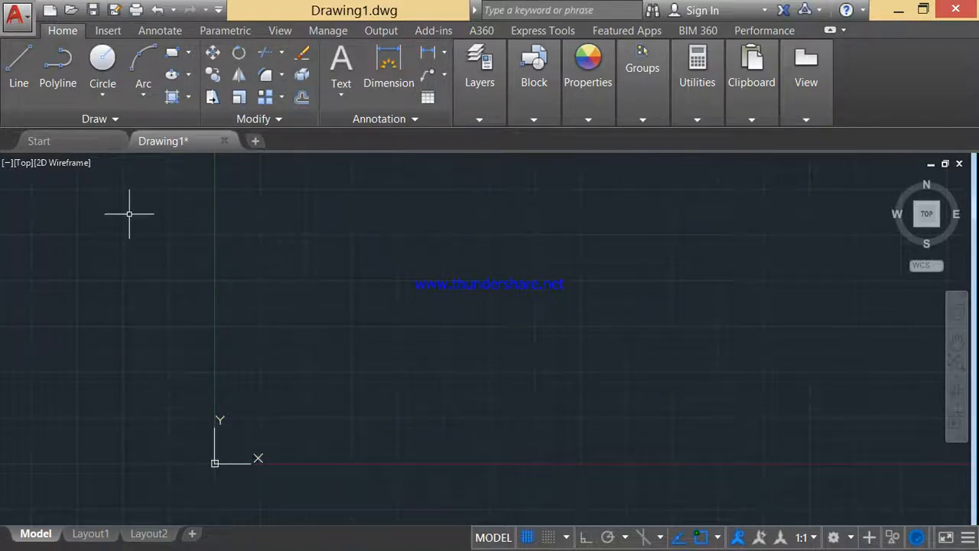
Turn off the display of the UCS icon in the model viewport.
click(285, 30)
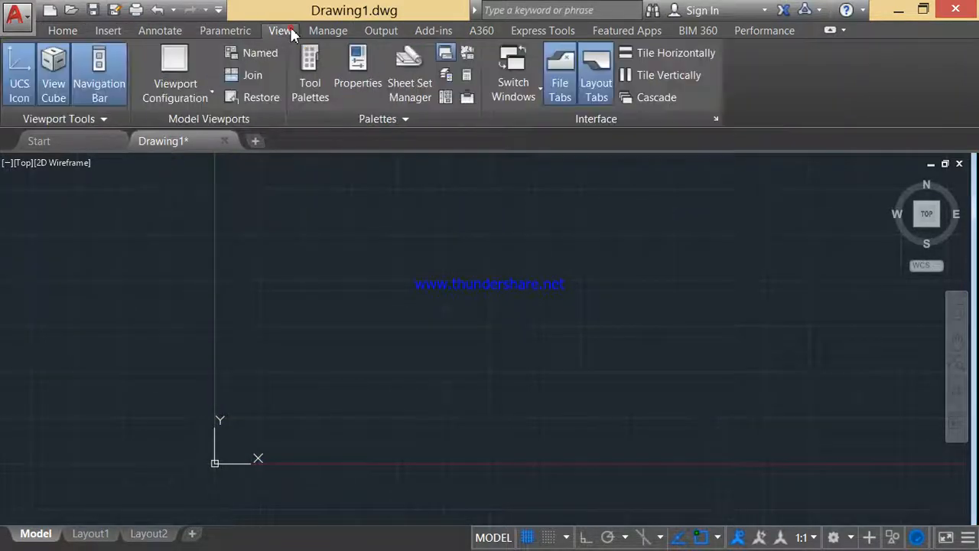
click(23, 85)
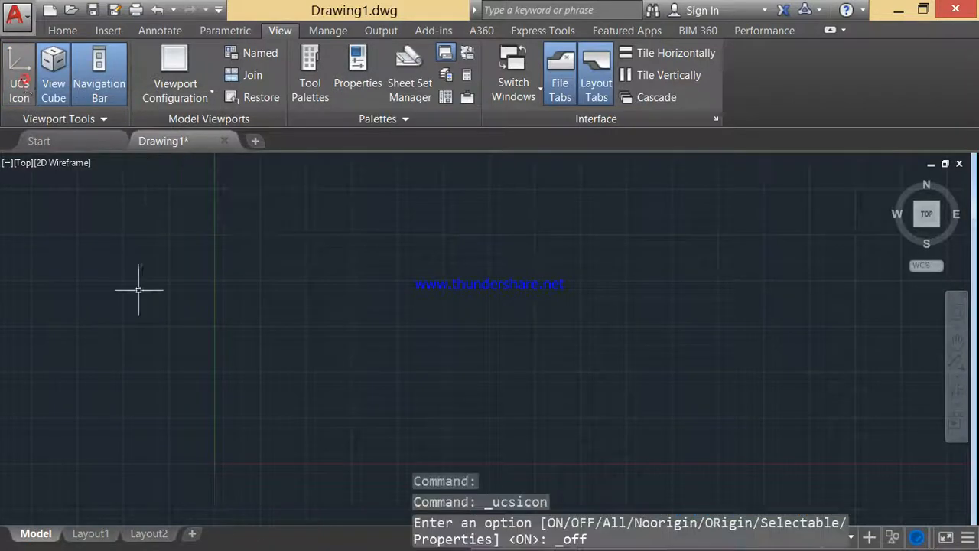
scroll(314, 395, down, 2)
scroll(314, 395, up, 2)
scroll(315, 395, down, 4)
scroll(315, 396, up, 6)
scroll(314, 395, down, 5)
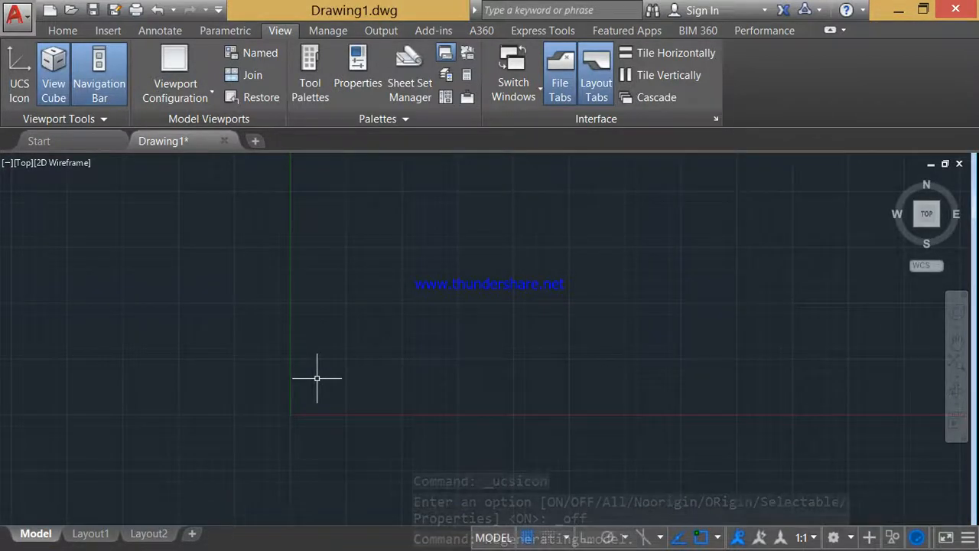
Draw a horizontal line 20 units long just above and to the right of the origin, with ortho mode turned on.
click(62, 32)
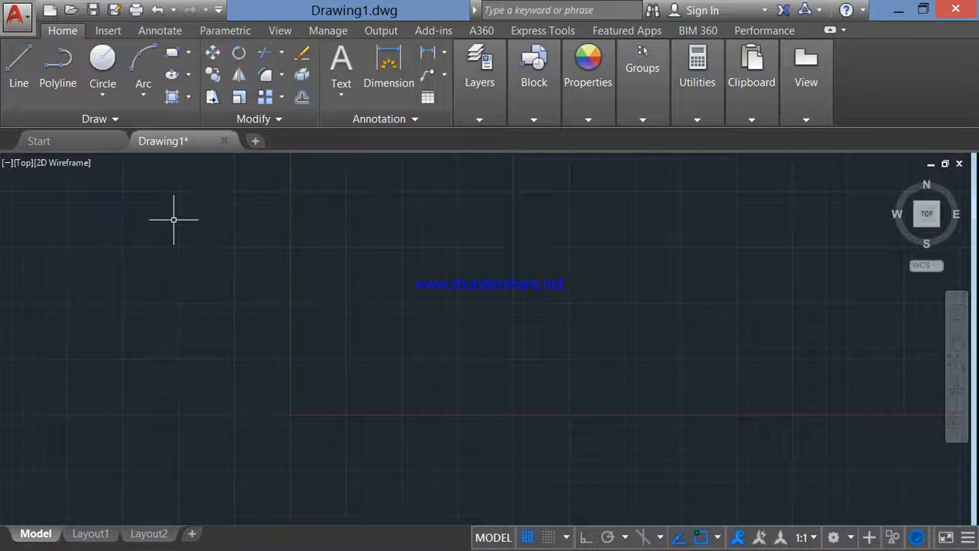
text(LINE)
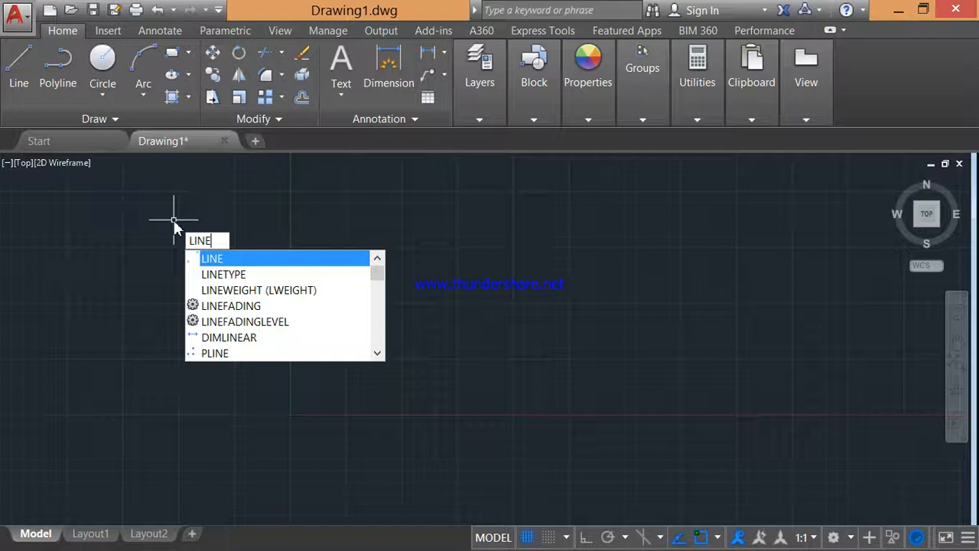
key(Return)
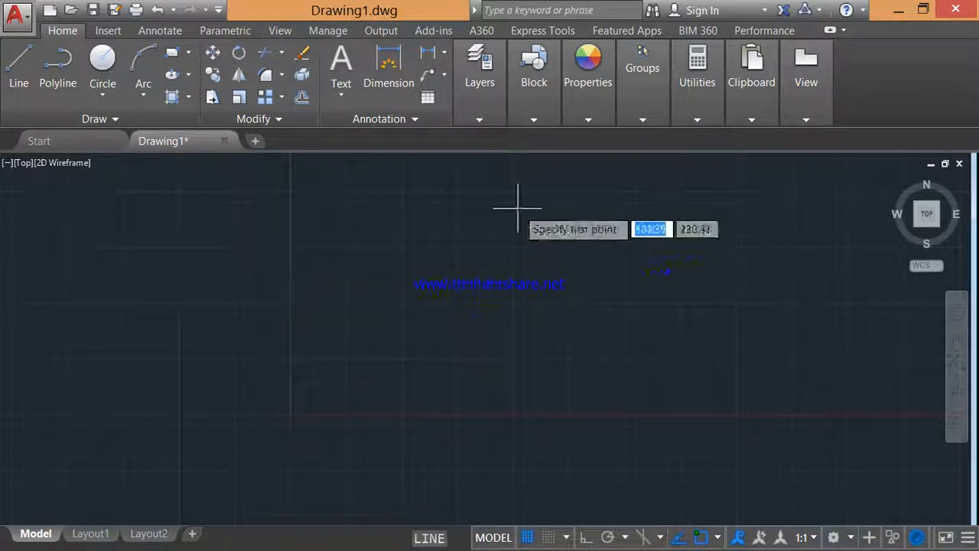
click(302, 311)
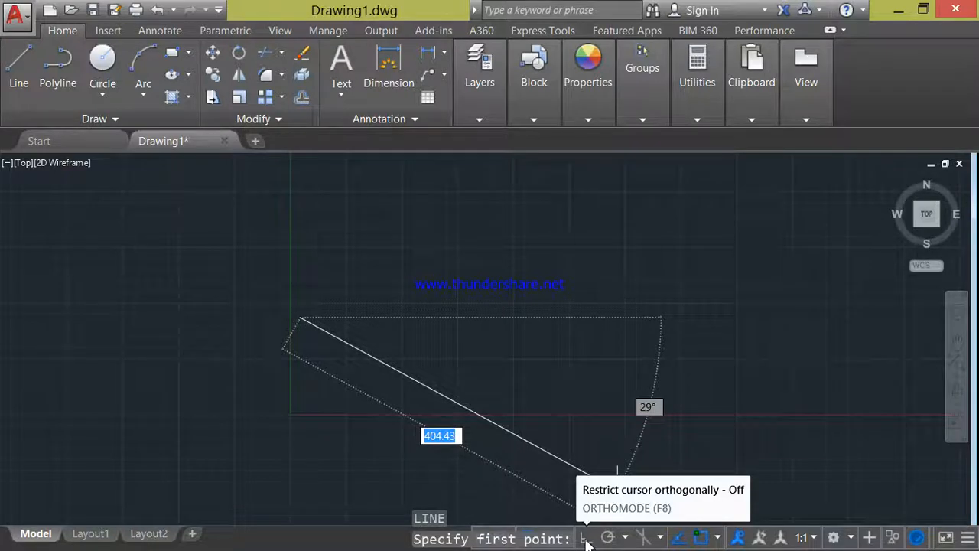
click(586, 539)
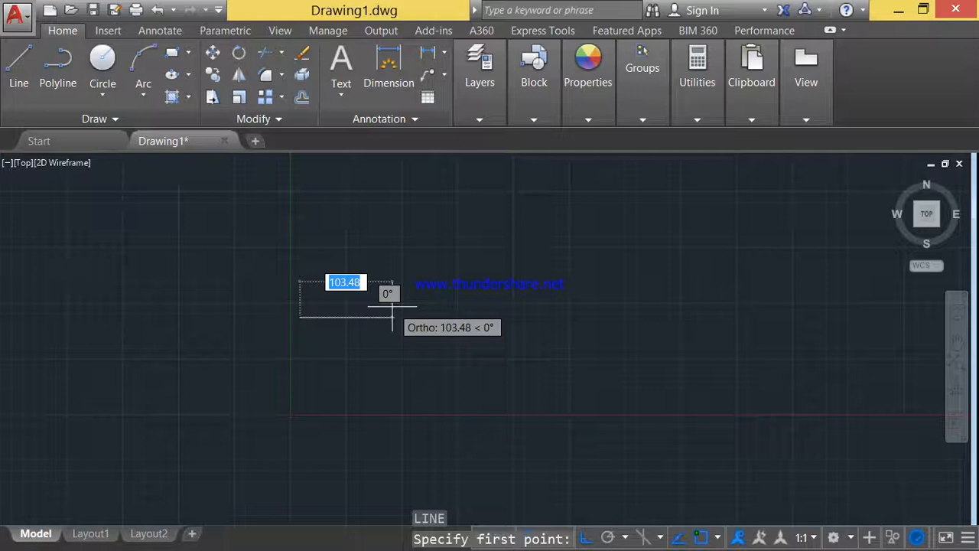
key(Down)
text(20)
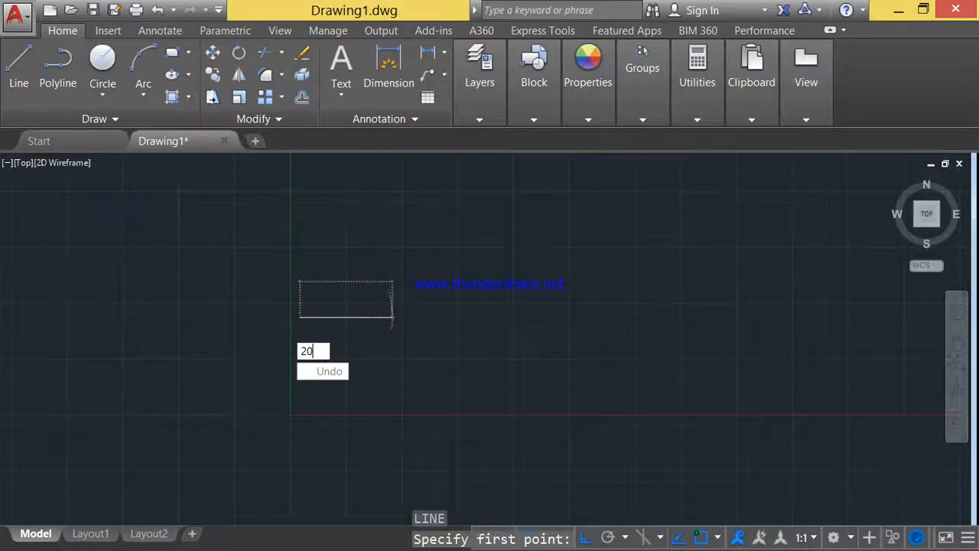
key(Return)
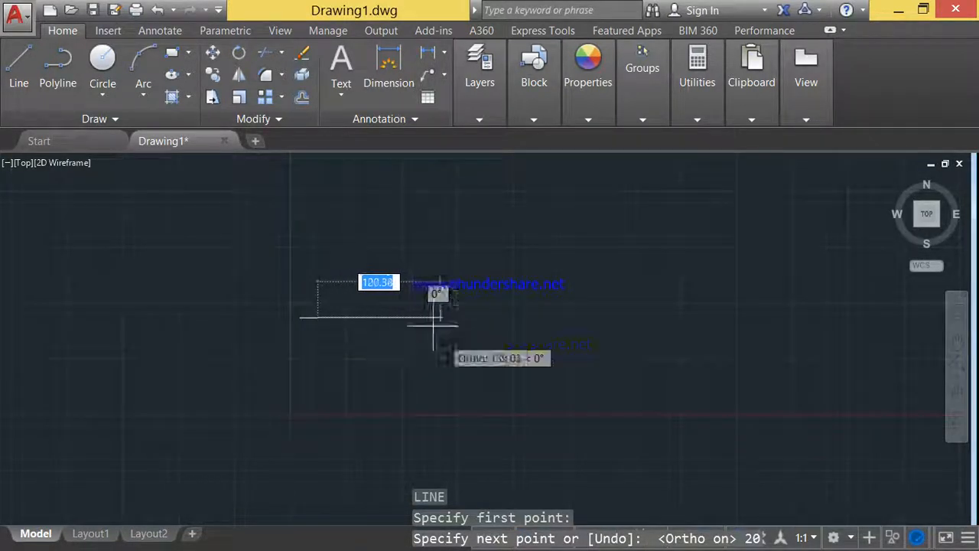
key(Escape)
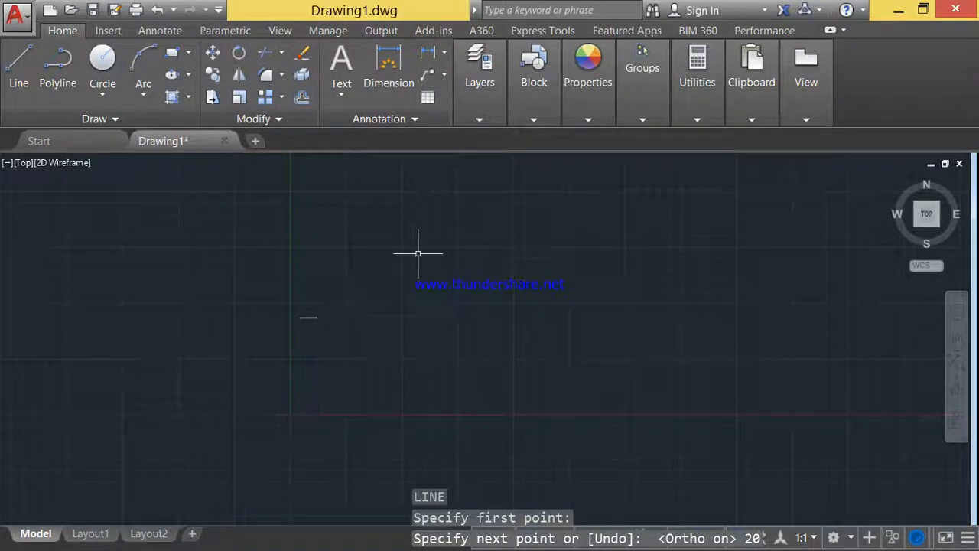
scroll(314, 320, up, 5)
scroll(276, 306, up, 7)
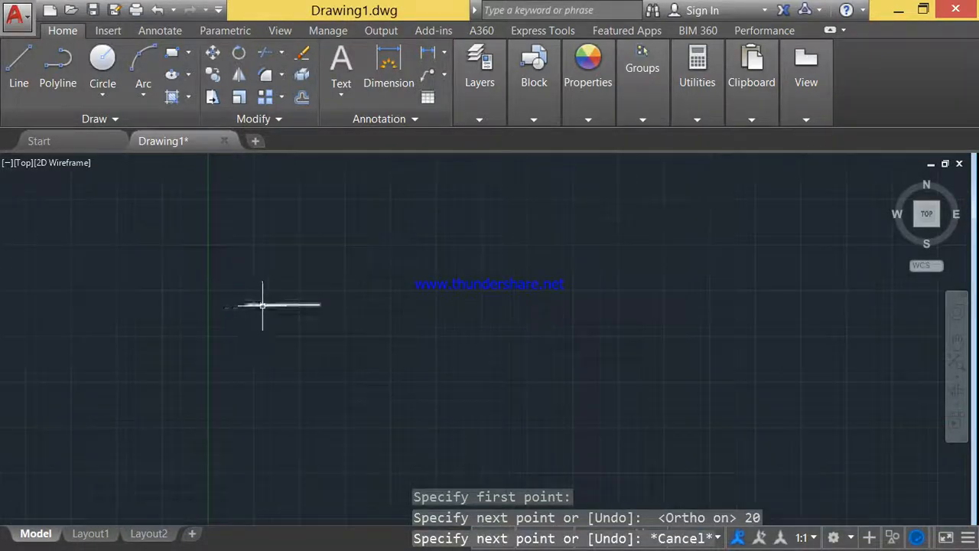
scroll(317, 314, down, 2)
scroll(314, 306, up, 2)
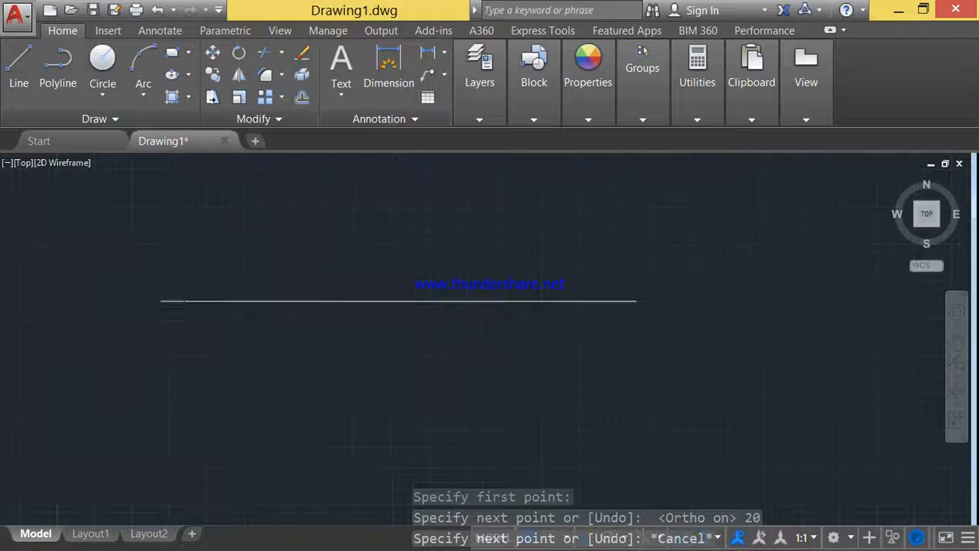
Offset the horizontal line 5 units upward to create a parallel line above it.
scroll(334, 306, down, 2)
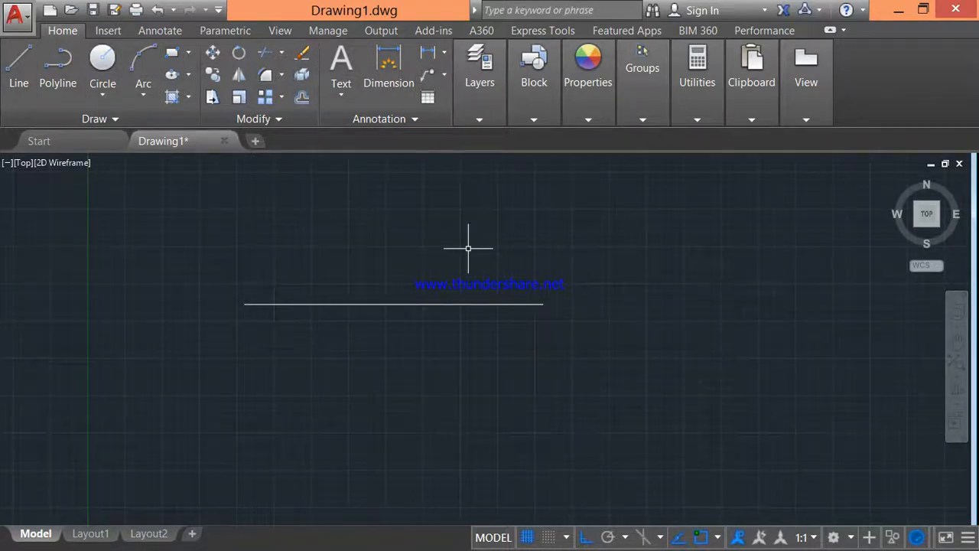
text(o)
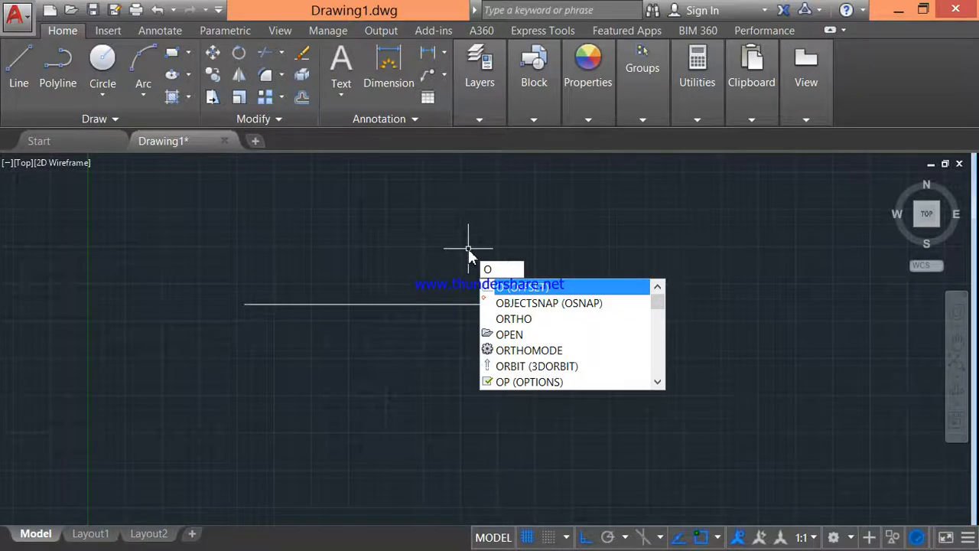
key(Return)
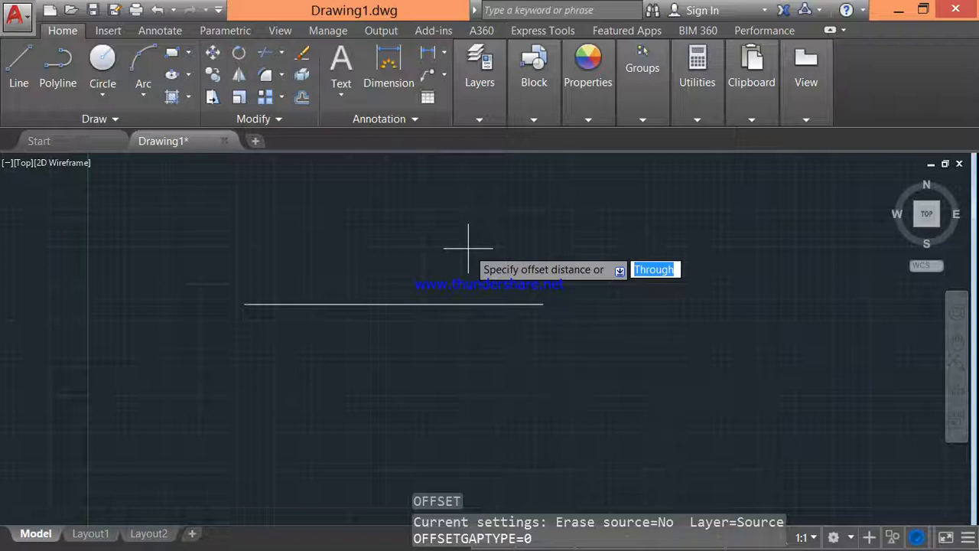
text(5)
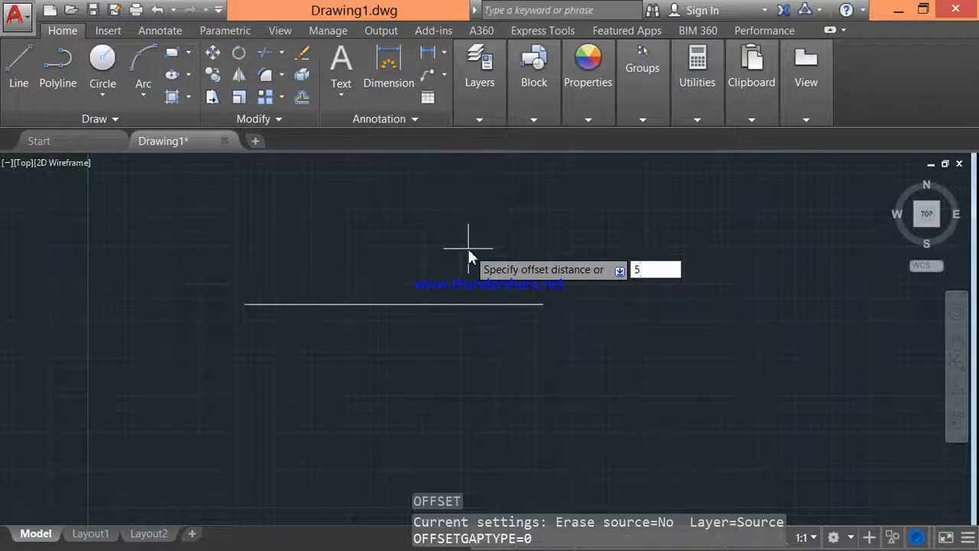
key(Return)
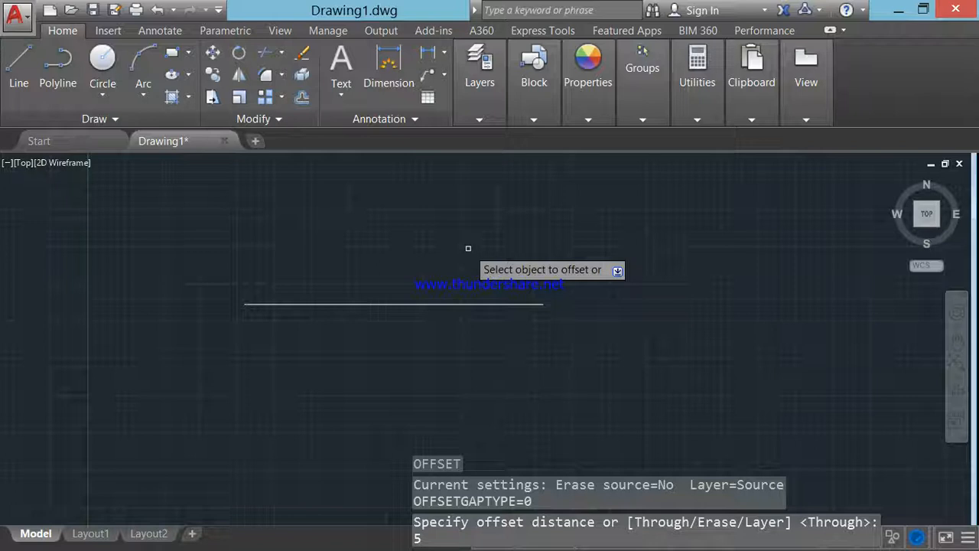
click(486, 305)
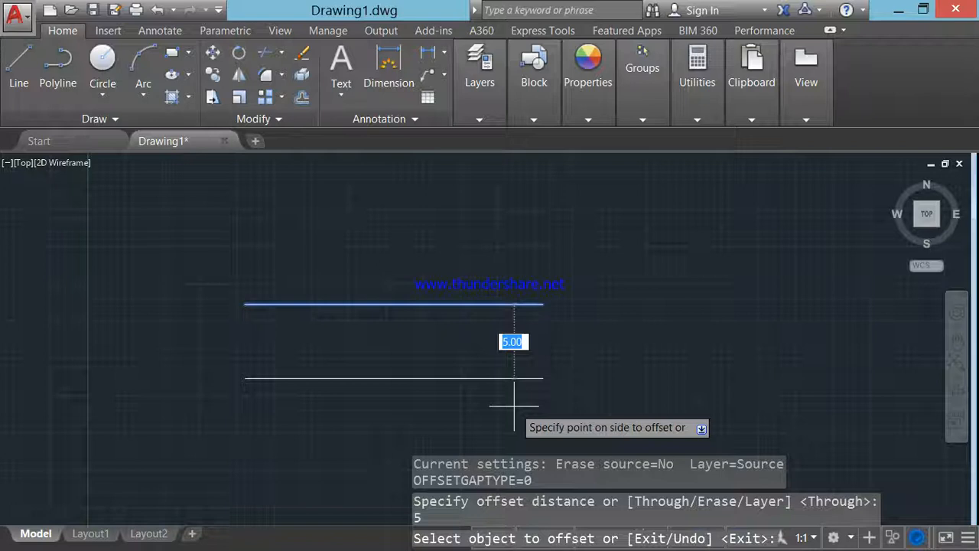
click(512, 223)
Offset the topmost line upward four more times at the same 5-unit spacing, making a stack of six parallel lines.
scroll(531, 231, down, 2)
middle_drag(497, 224, 491, 299)
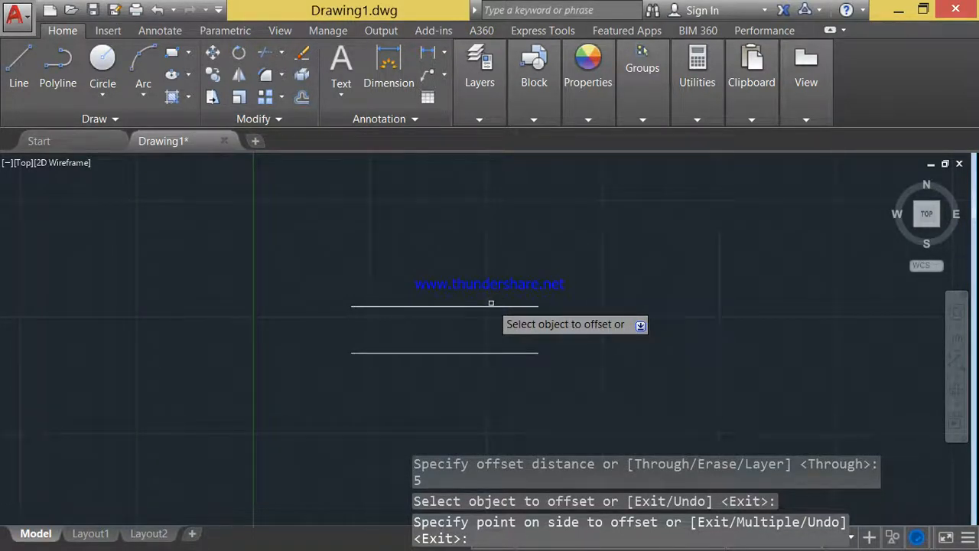
click(491, 305)
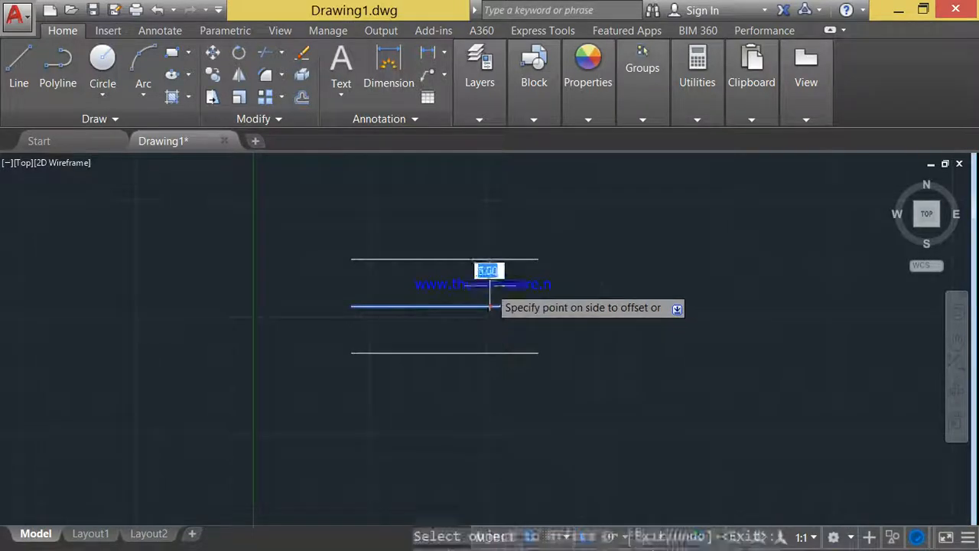
click(490, 265)
click(487, 260)
click(479, 217)
click(474, 243)
click(474, 223)
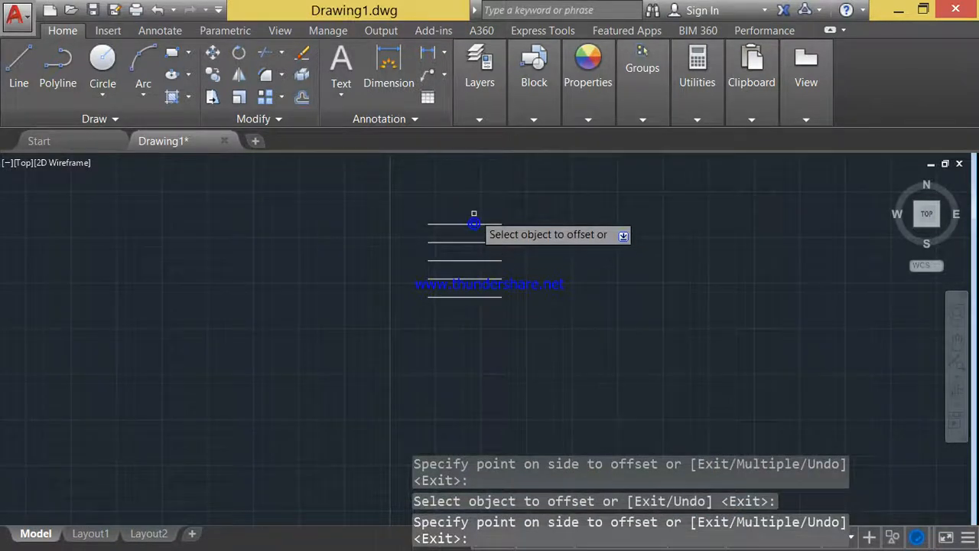
click(474, 224)
click(474, 215)
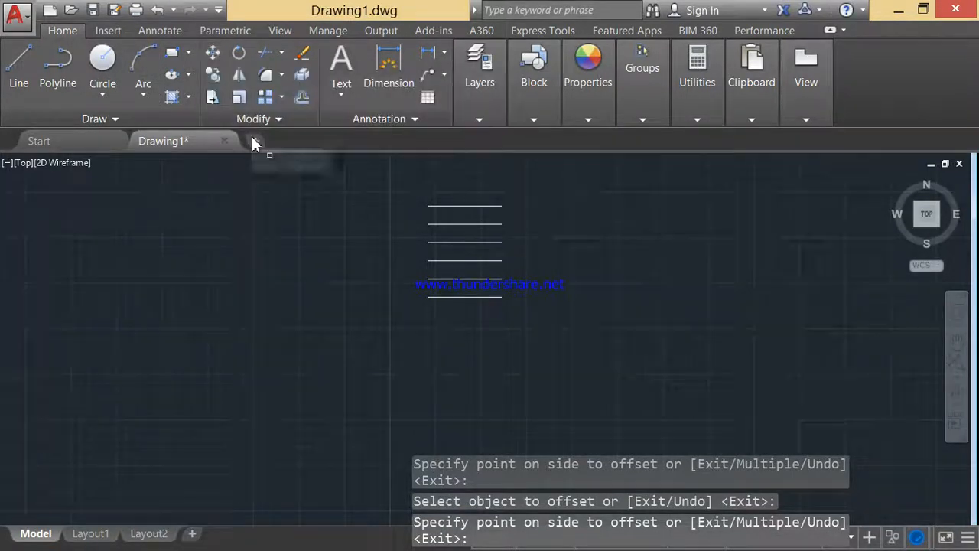
key(Escape)
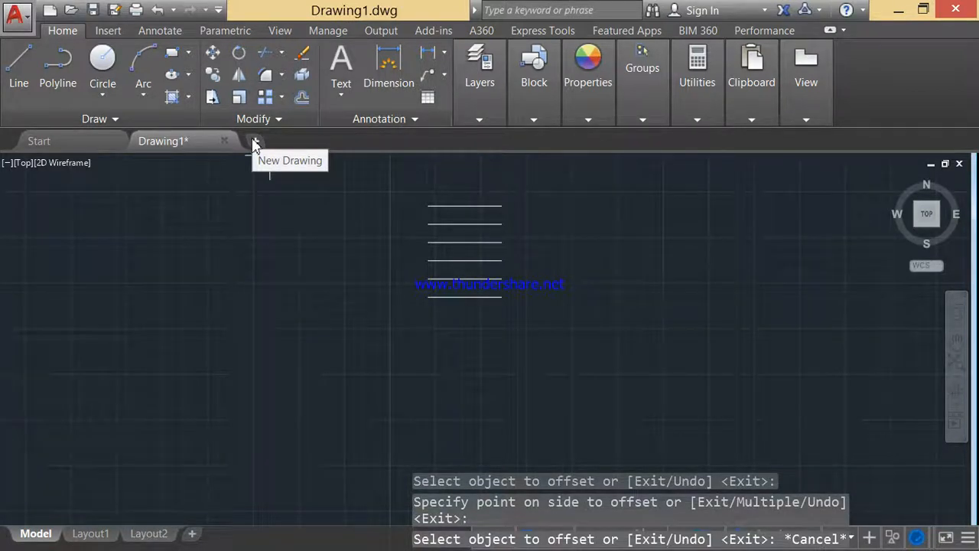
key(Escape)
key(Escape)
key(Escape)
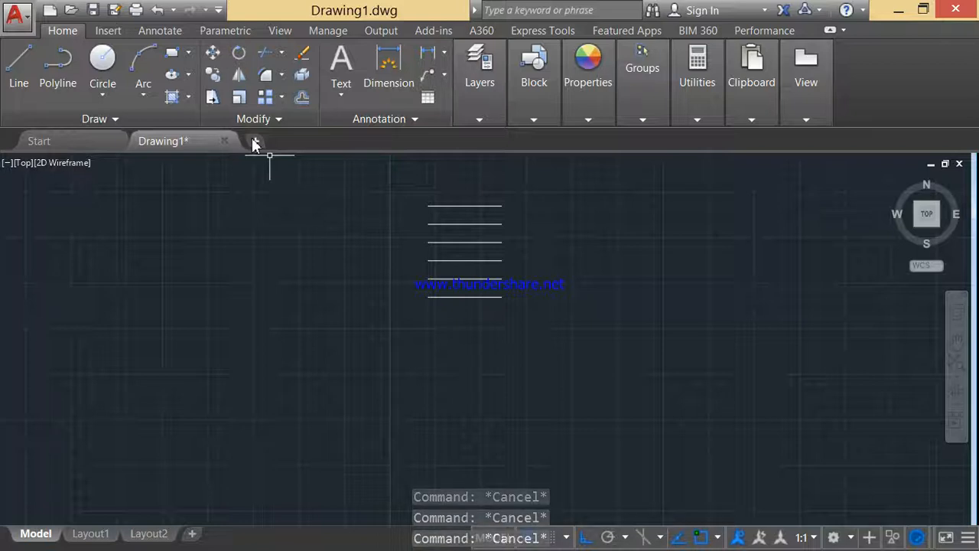
key(Escape)
Draw a connected line chain around the stack: down across its right part, left below it, up across its left part, and right past the start above it.
text(l)
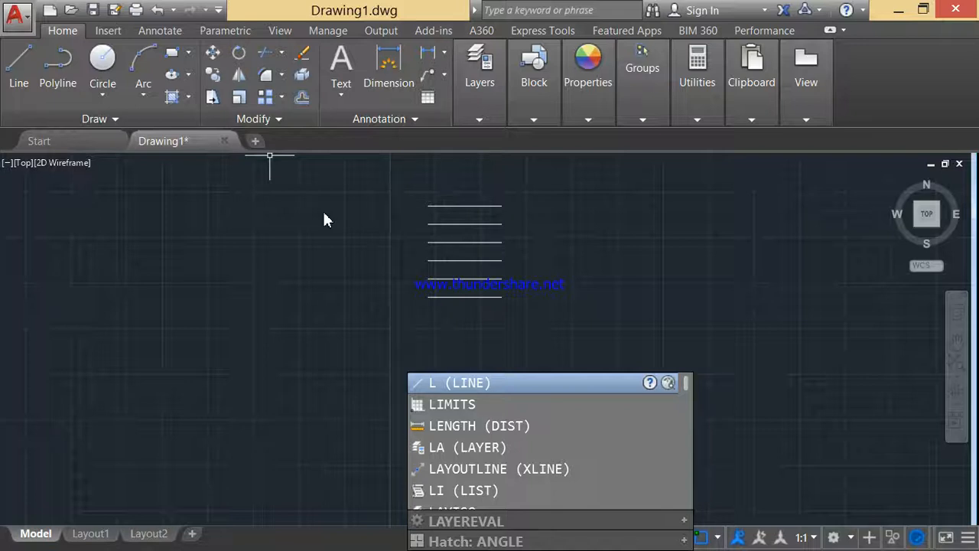
key(Return)
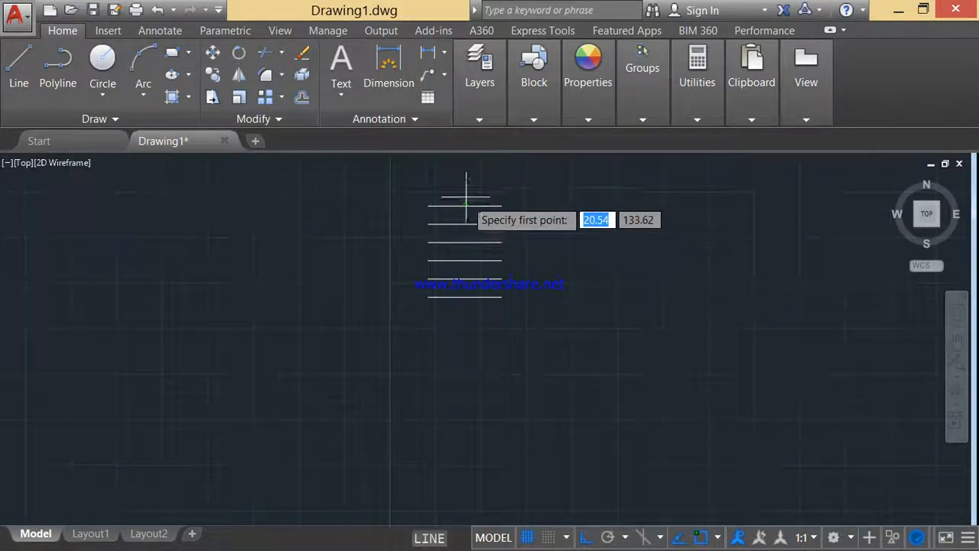
click(452, 184)
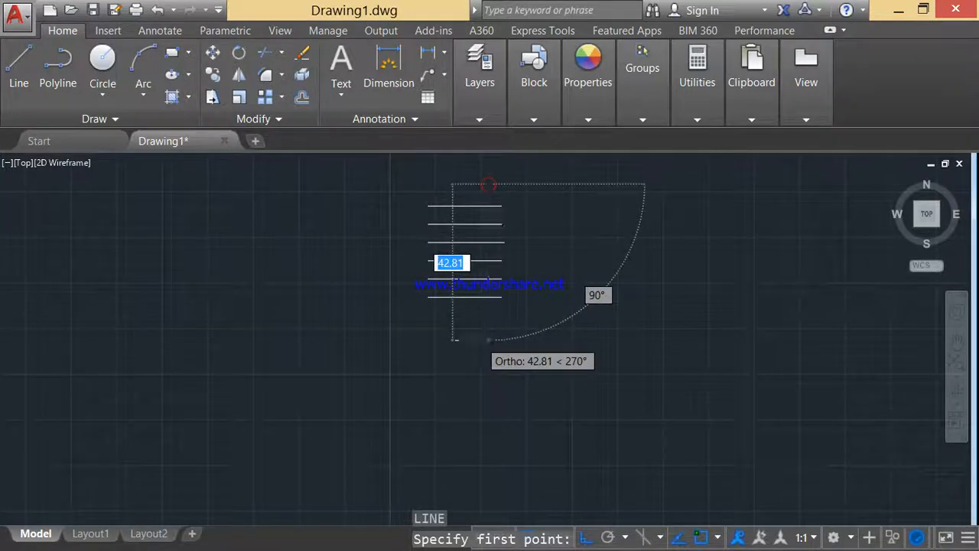
click(489, 339)
click(436, 340)
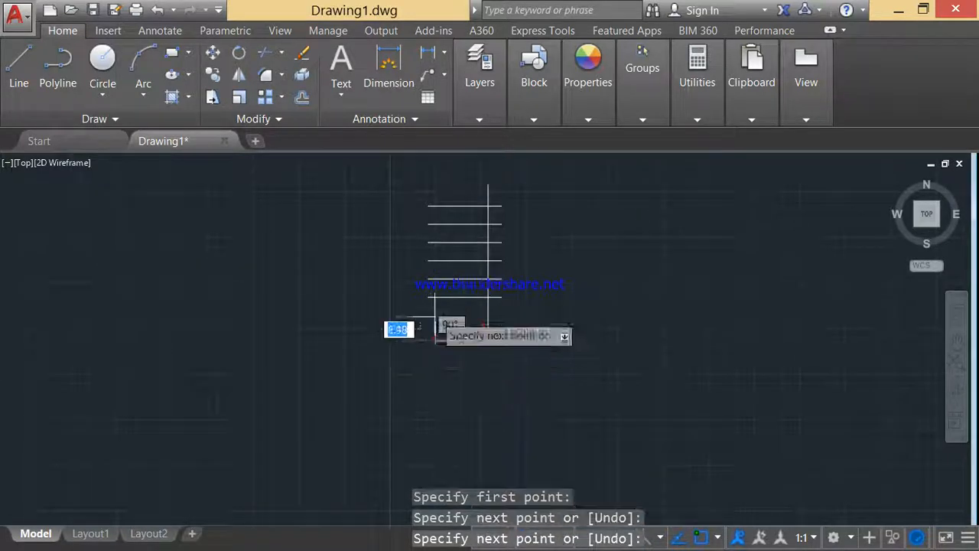
click(435, 180)
click(535, 180)
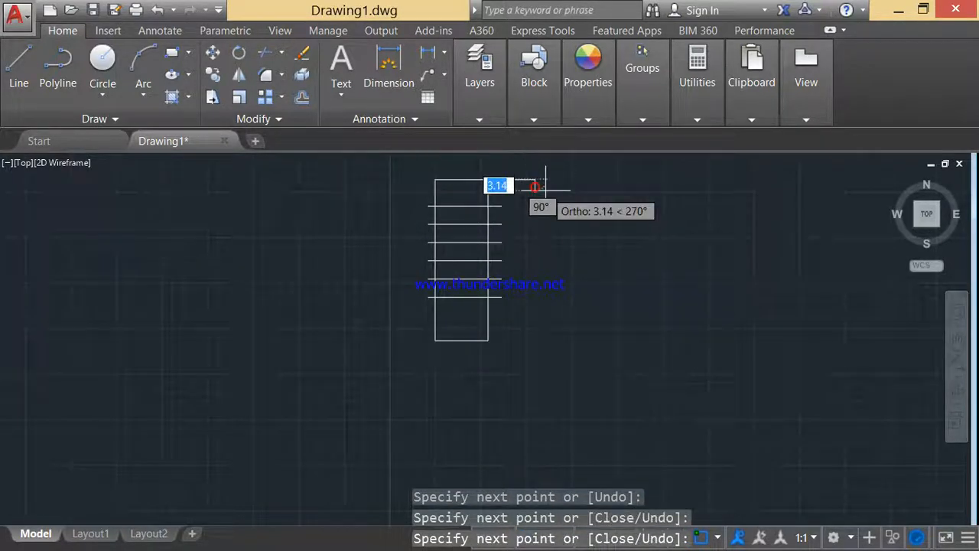
key(Escape)
Draw a circle of radius 5 in the empty area to the left of the parallel lines.
scroll(505, 206, up, 3)
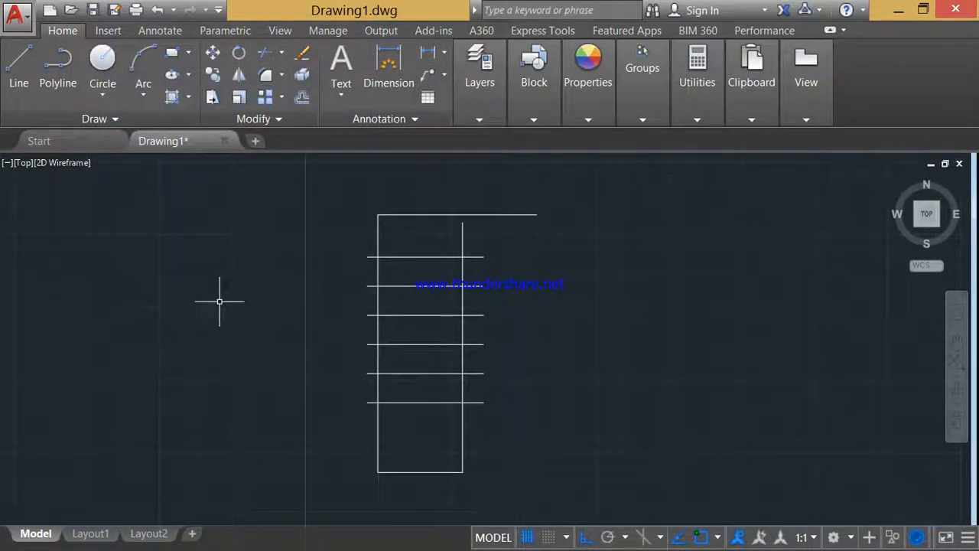
text(c)
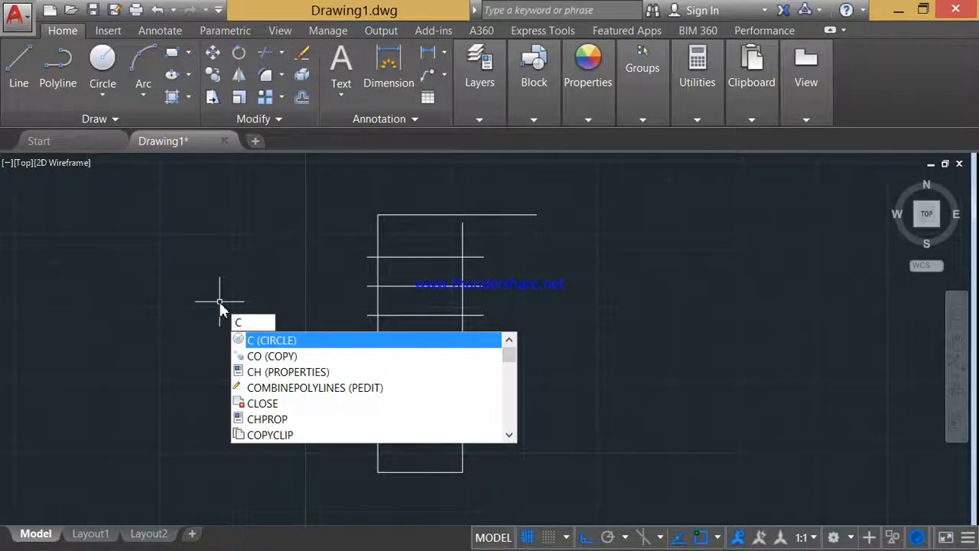
key(Return)
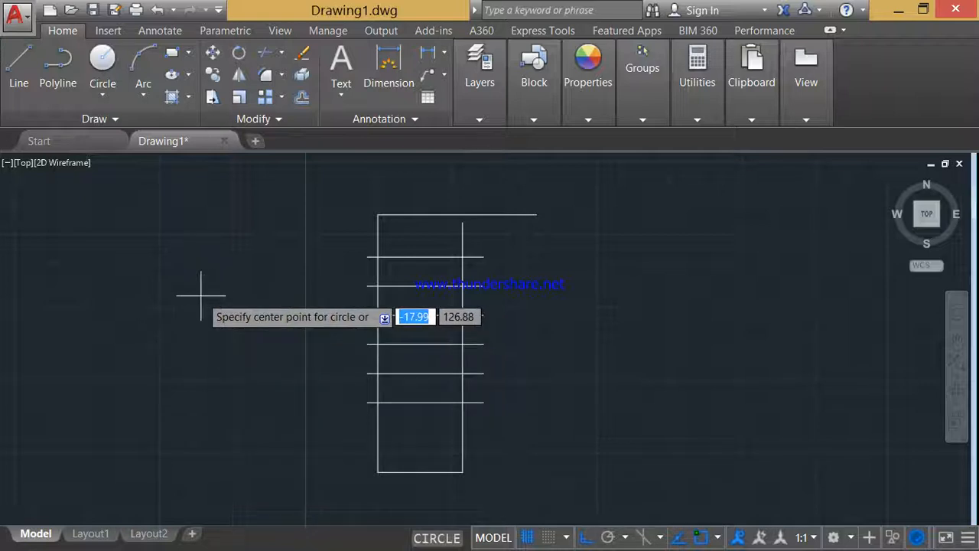
click(201, 296)
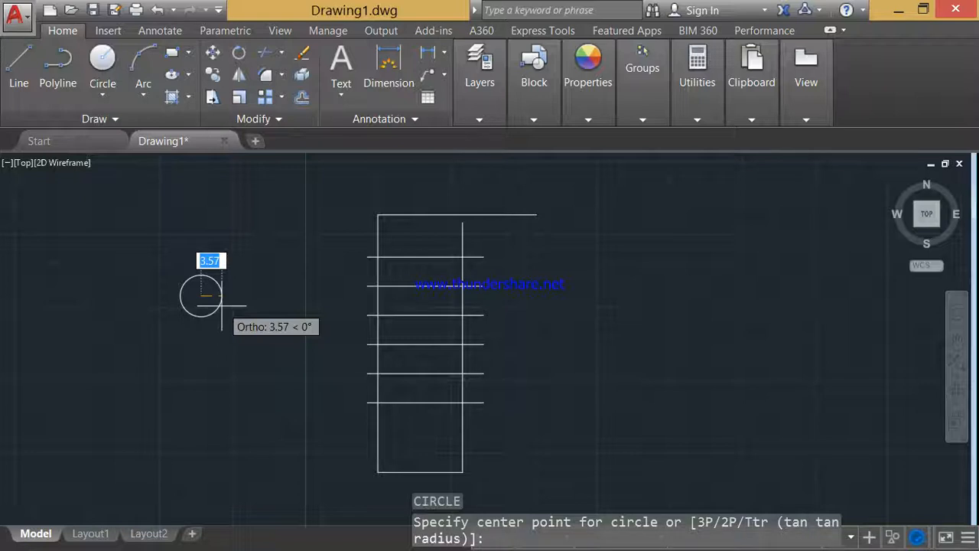
text(5)
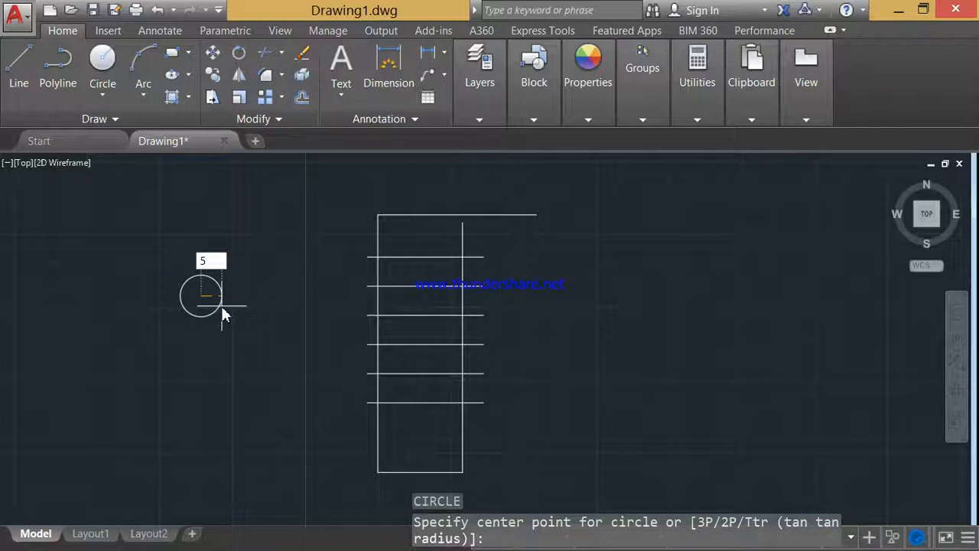
key(Return)
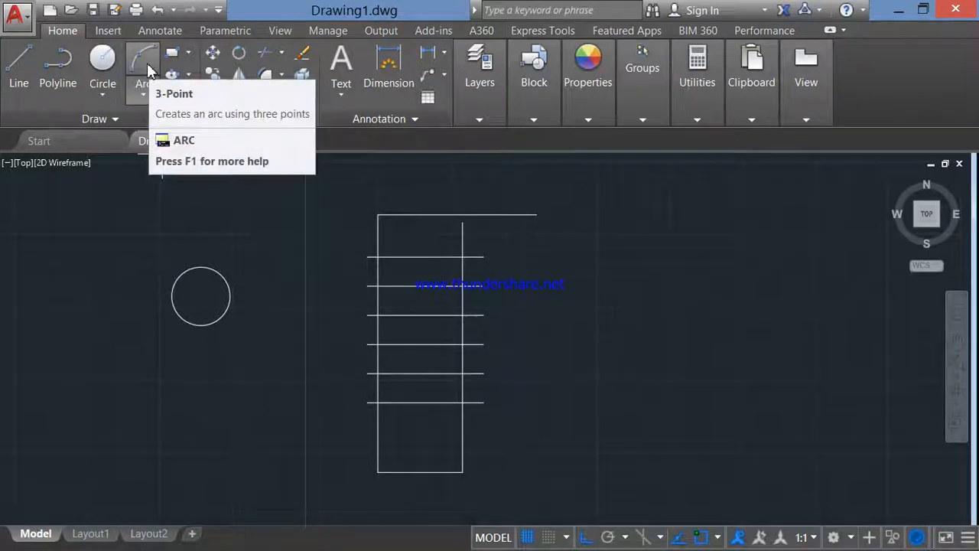
click(144, 95)
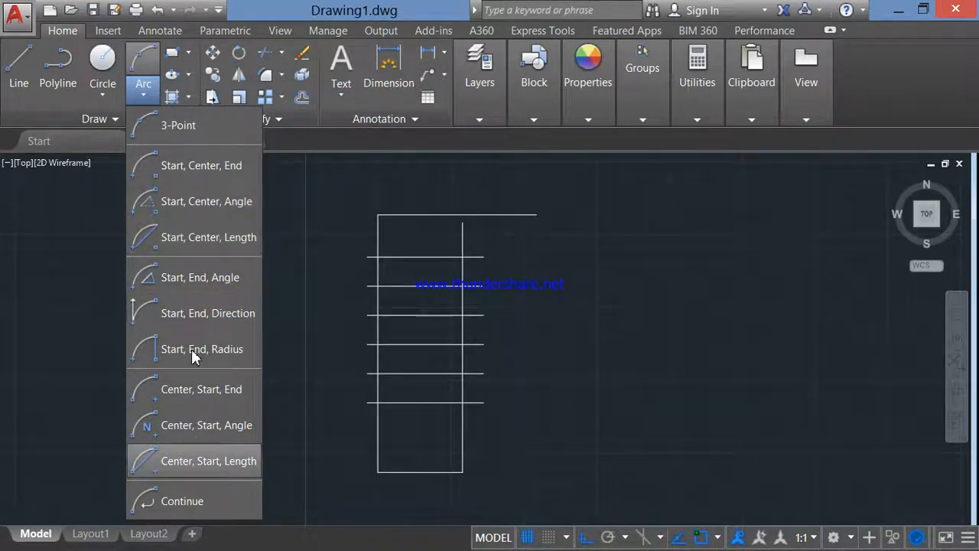
click(159, 135)
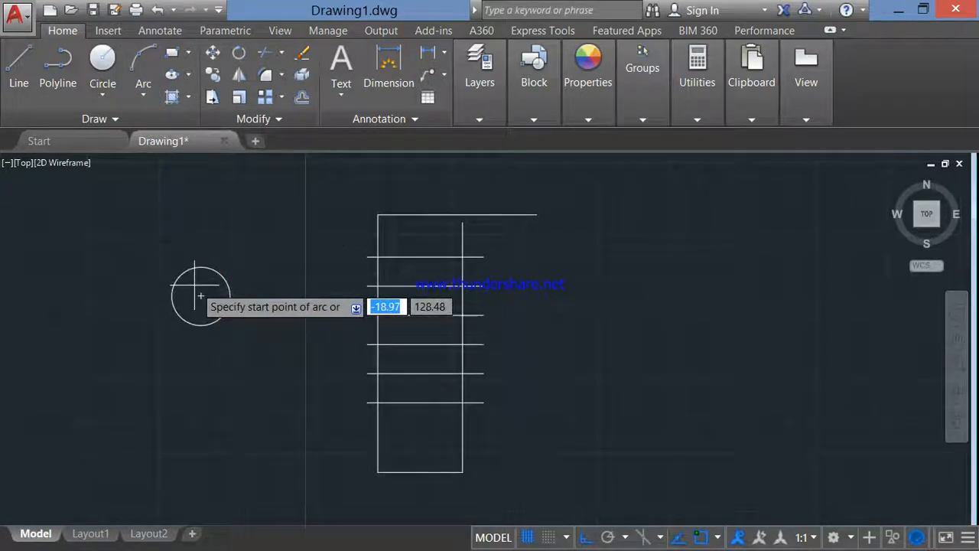
key(Escape)
key(Escape)
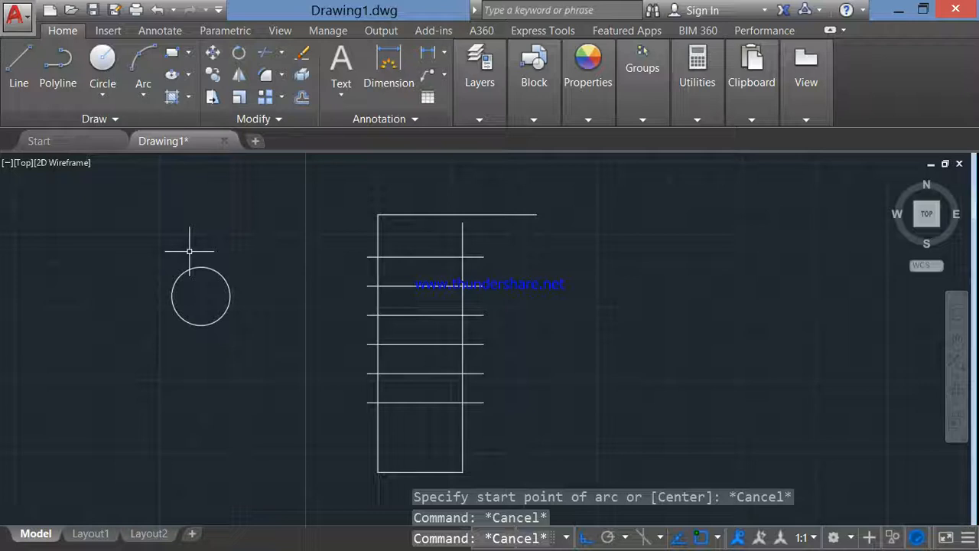
text(AR)
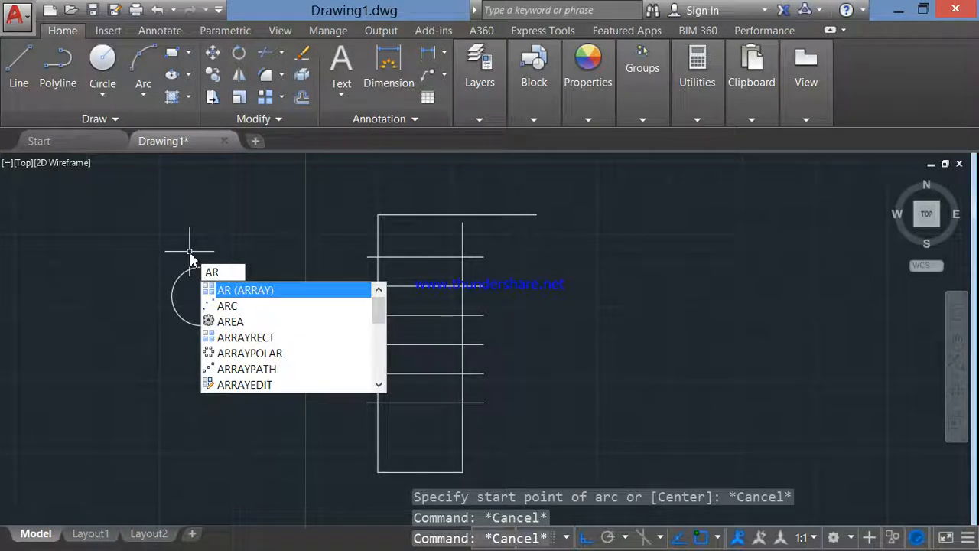
text(C)
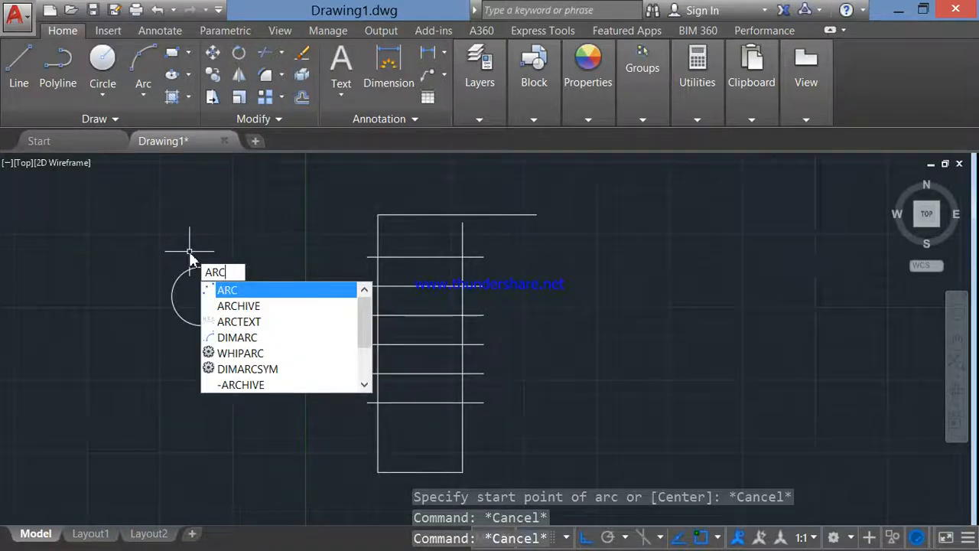
key(Return)
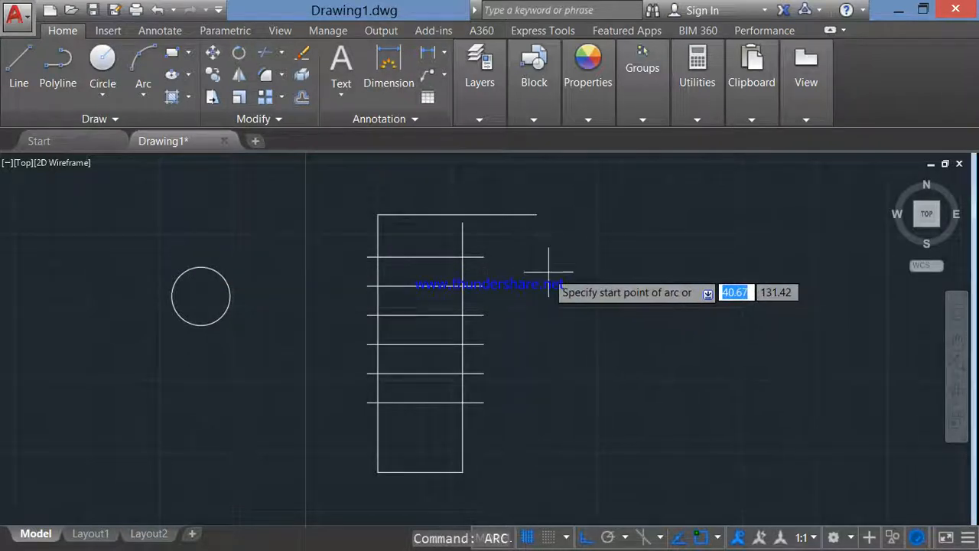
click(593, 293)
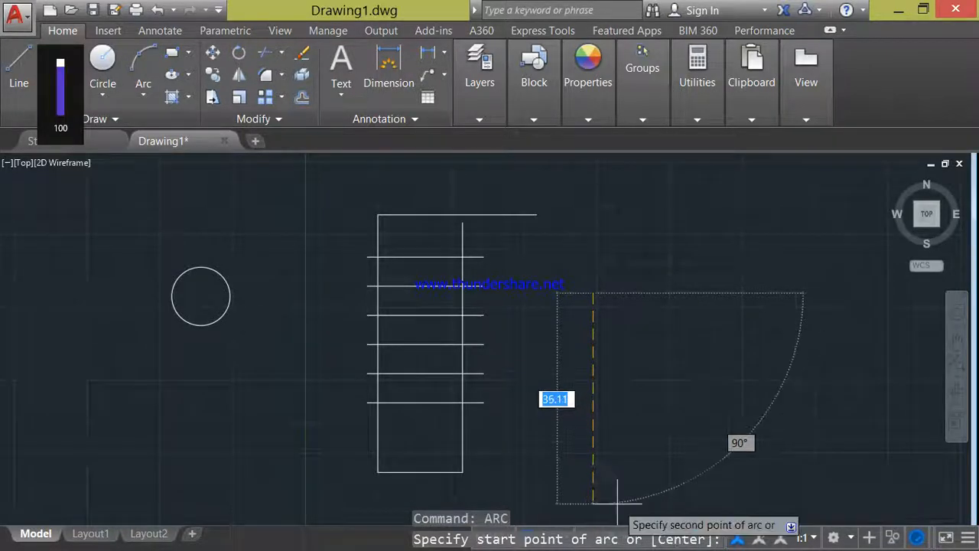
click(640, 300)
key(Escape)
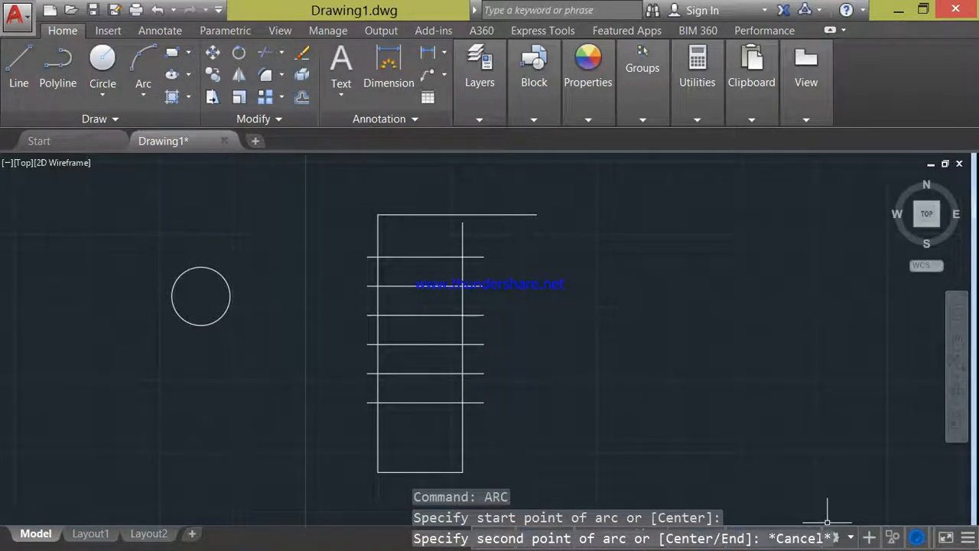
key(Escape)
key(Escape)
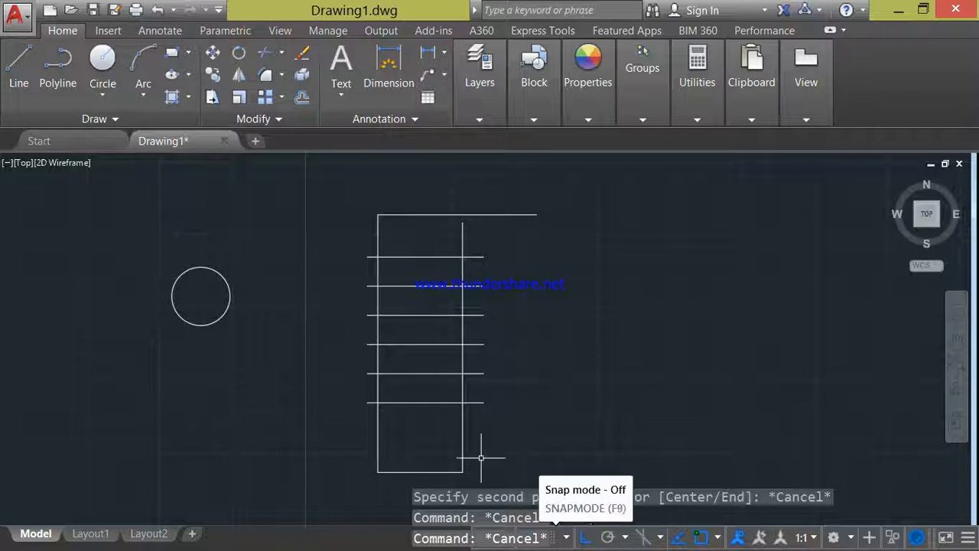
click(143, 60)
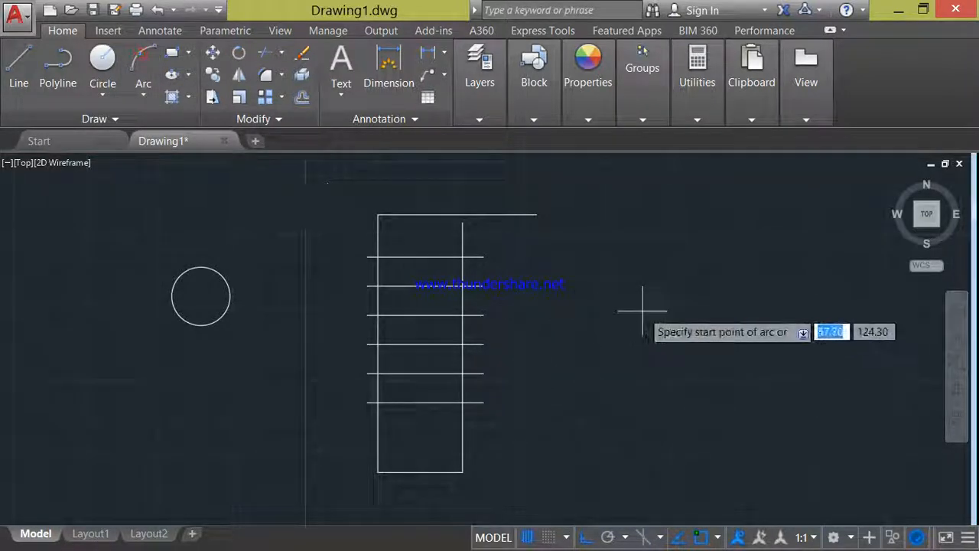
click(715, 244)
key(Escape)
key(Escape)
key(Escape)
key(Escape)
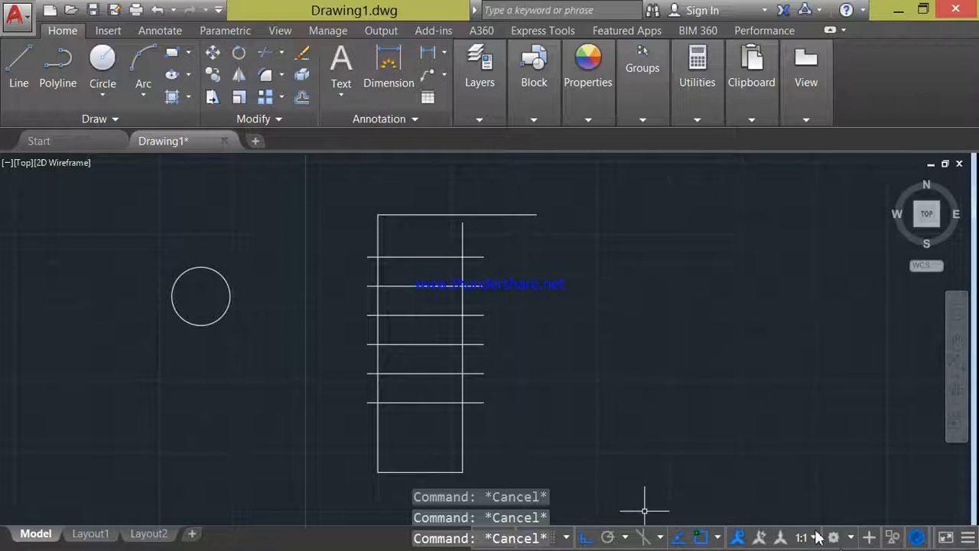
Minimize the drawing program to show the desktop.
click(899, 9)
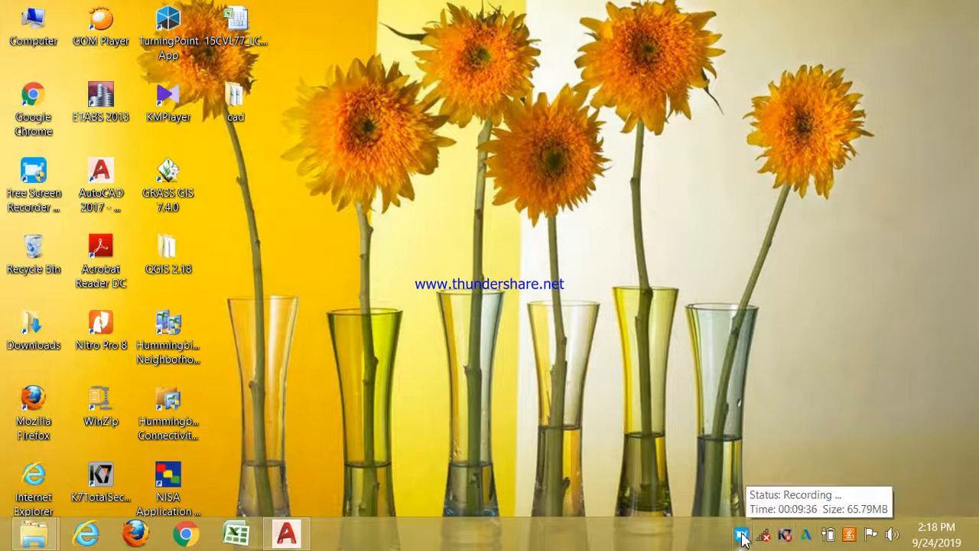
Bring the open AutoCAD drawing back to the front from the desktop.
click(742, 536)
click(433, 382)
click(433, 382)
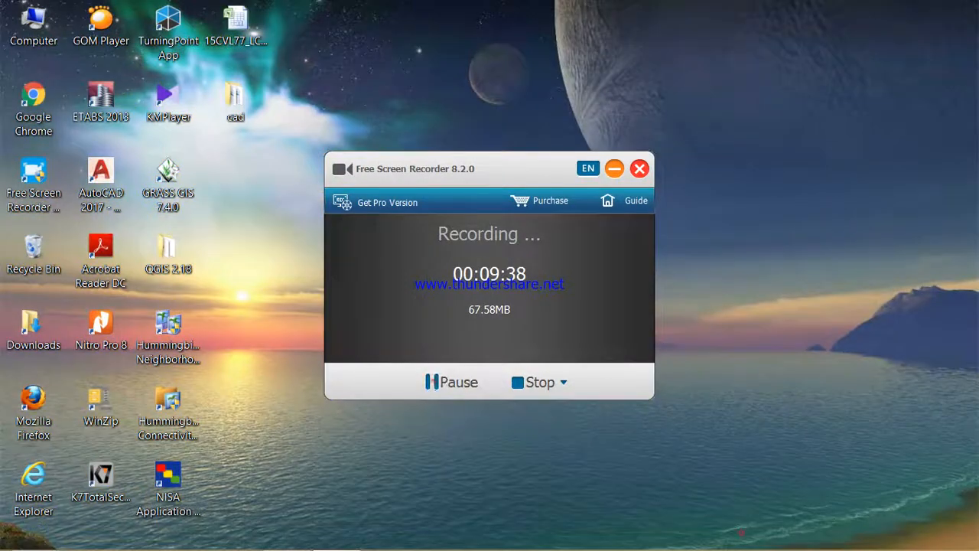
click(289, 533)
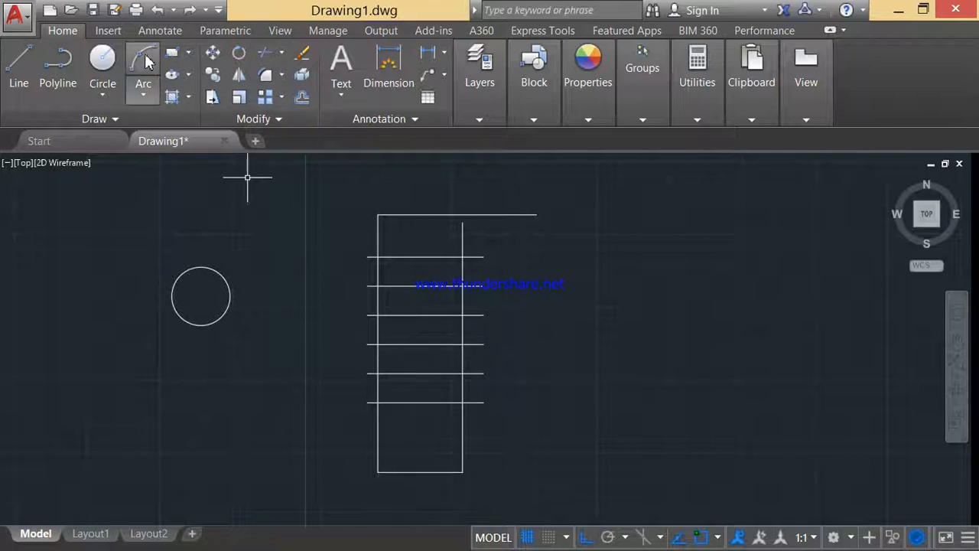
click(147, 63)
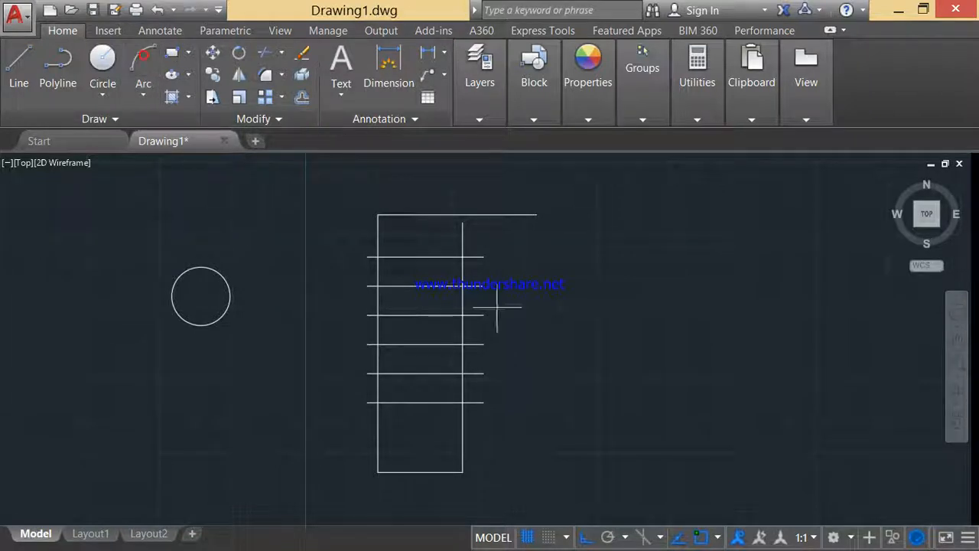
click(596, 333)
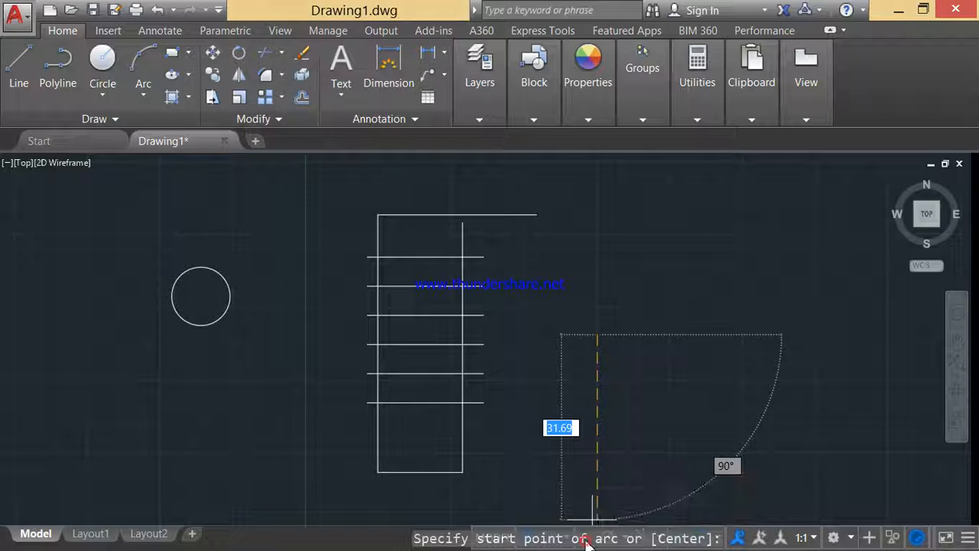
key(XF86AudioRaiseVolume)
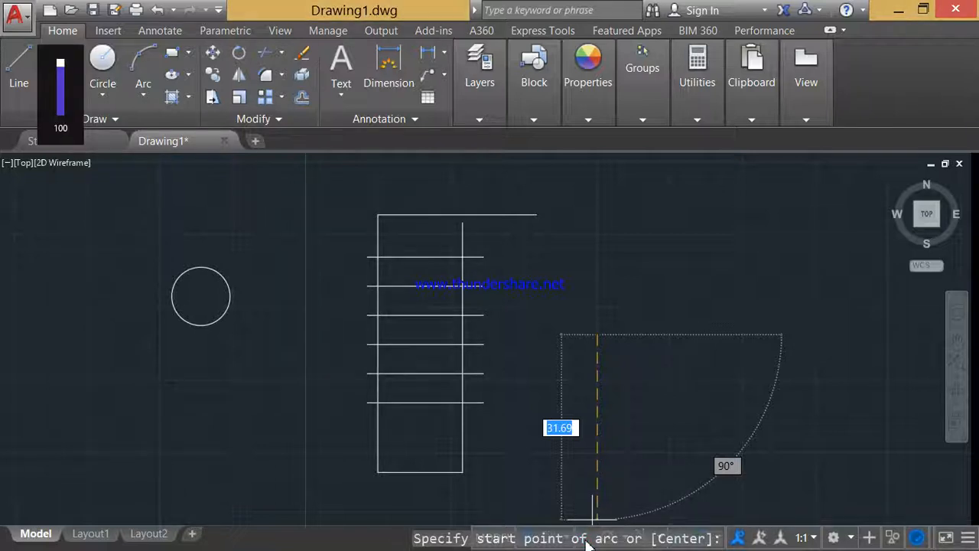
key(Escape)
key(Escape)
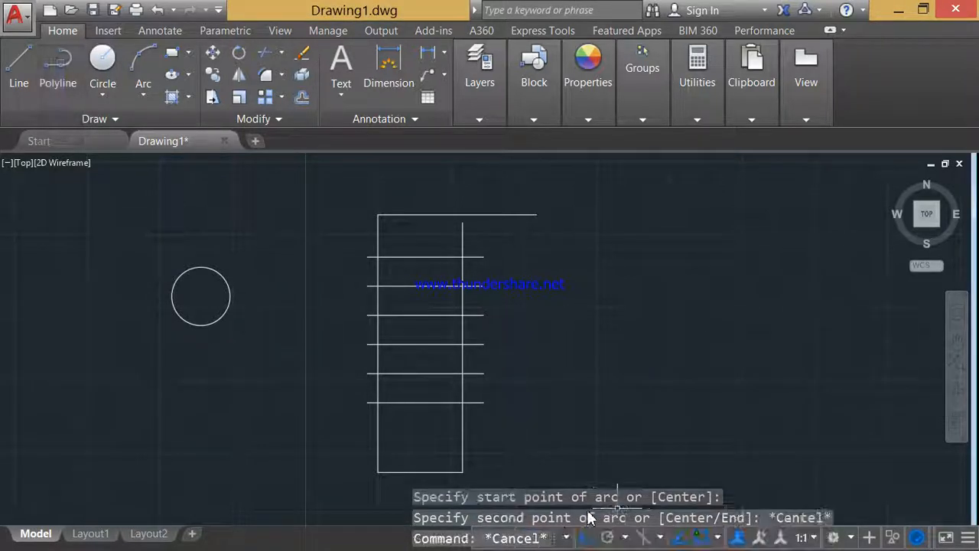
key(Escape)
Turn off Ortho mode and draw a three-point arc to the right of the line stack, ending 30 units from its second point.
click(585, 535)
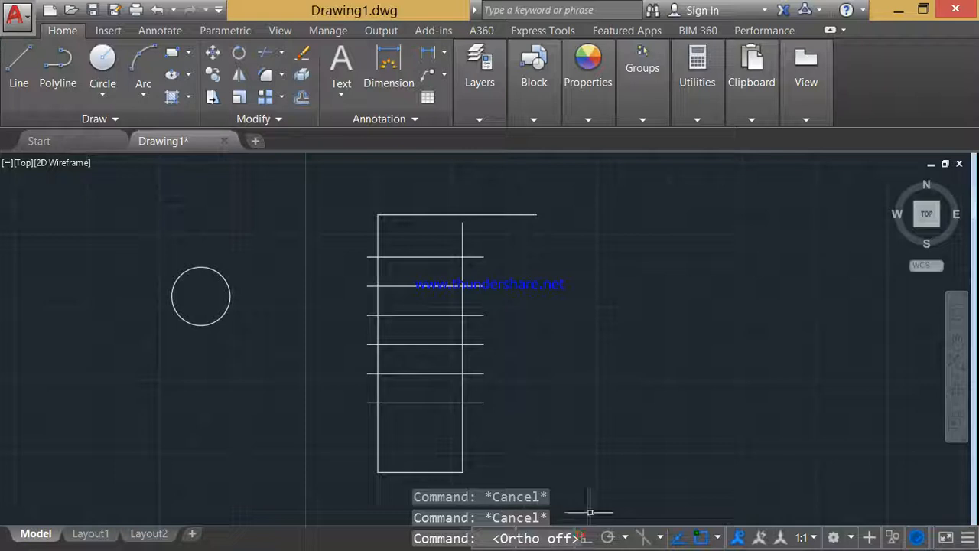
click(140, 68)
click(516, 343)
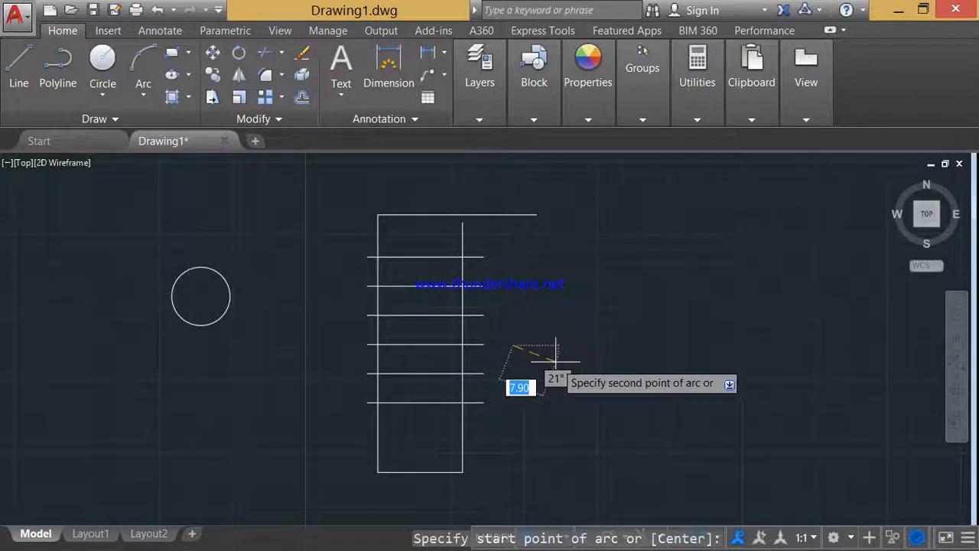
click(567, 273)
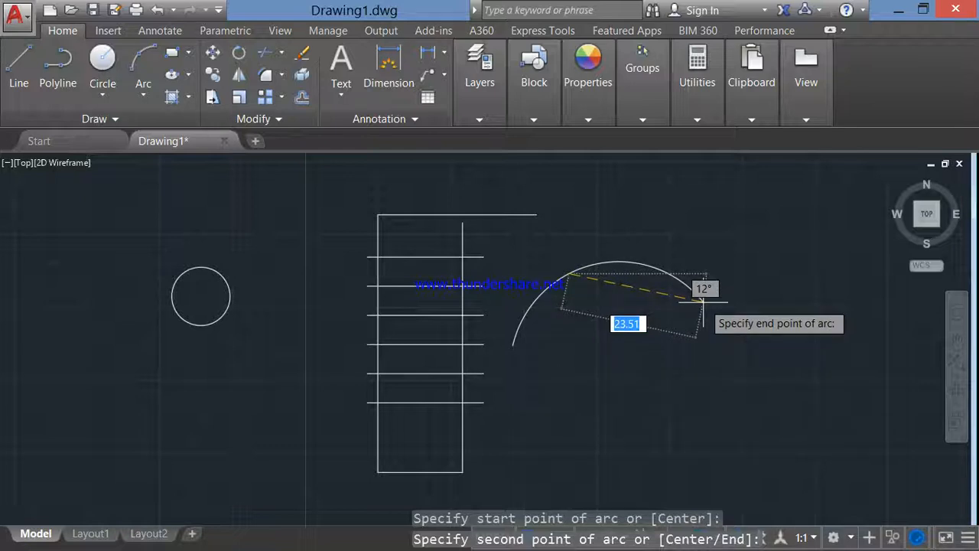
text(0)
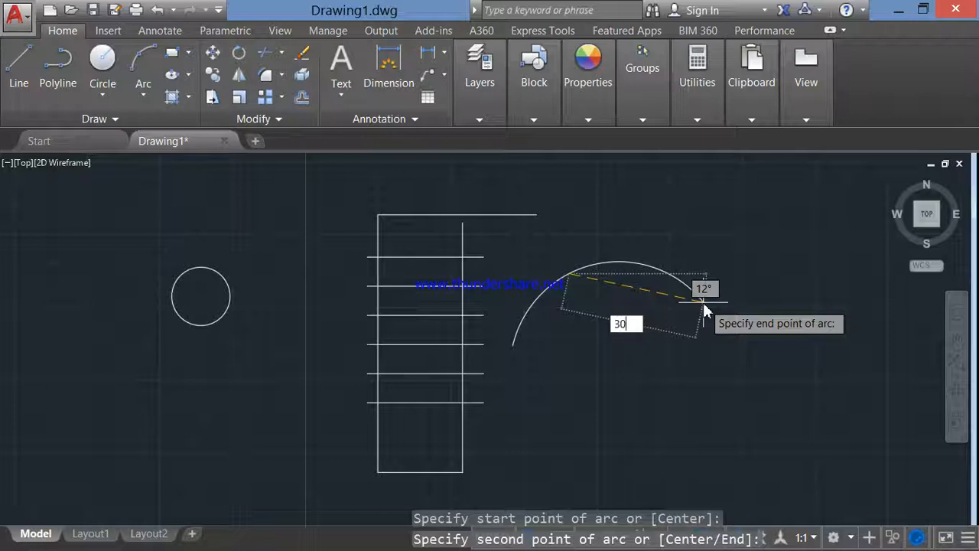
key(Return)
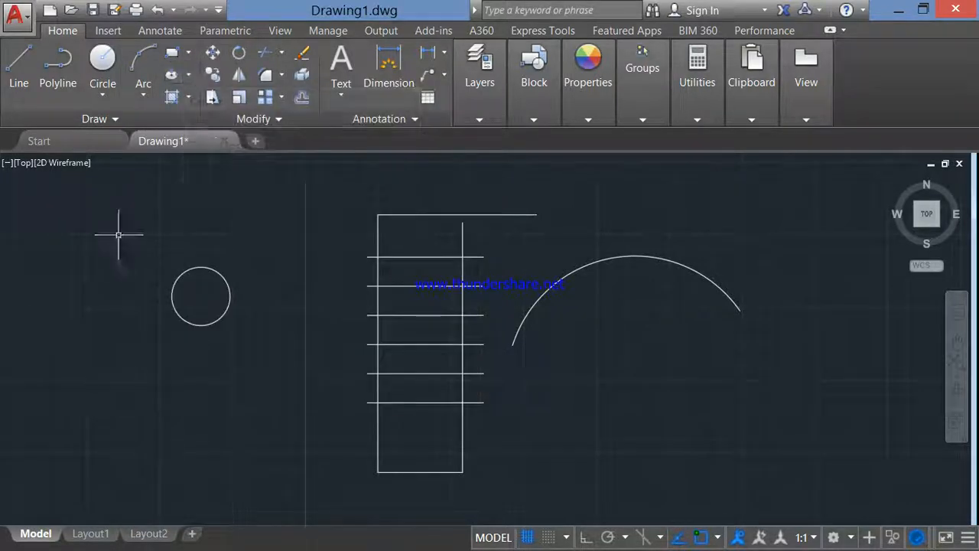
Draw a wide horizontal rectangle with two corner points in the empty area above and to the right of the arc.
scroll(538, 280, down, 4)
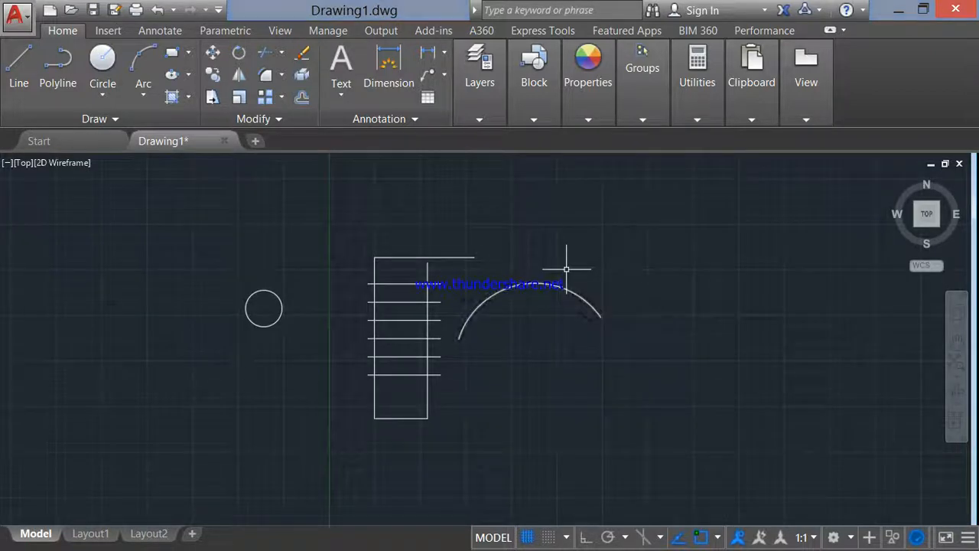
text(REC)
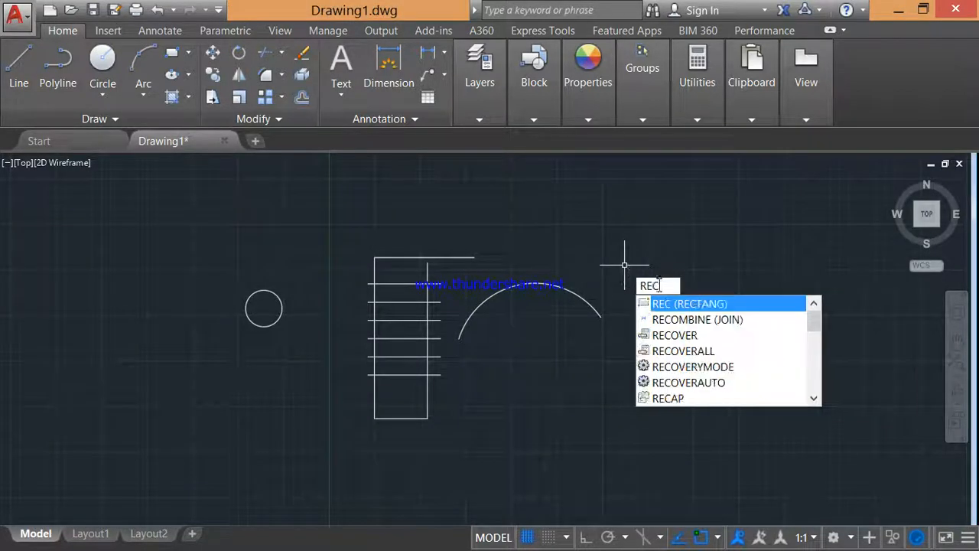
click(693, 305)
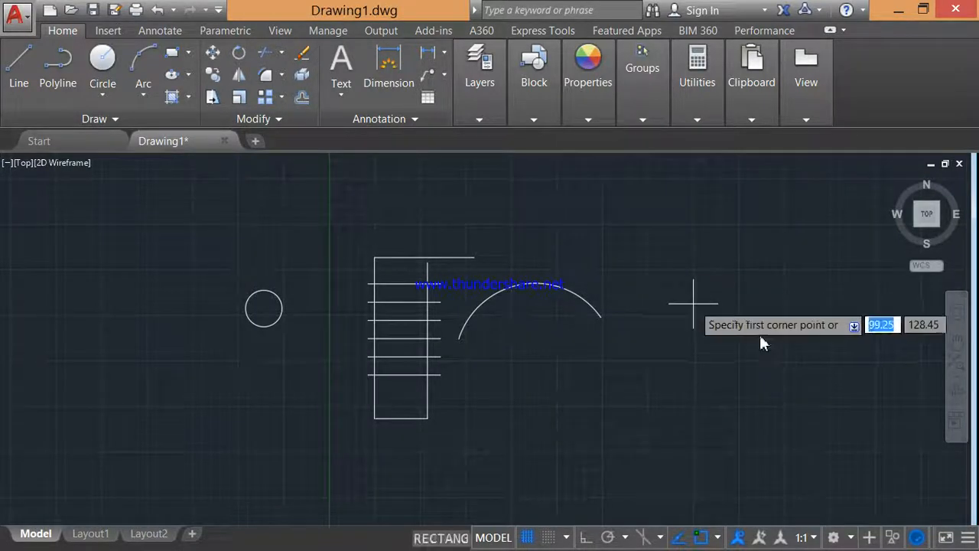
click(593, 226)
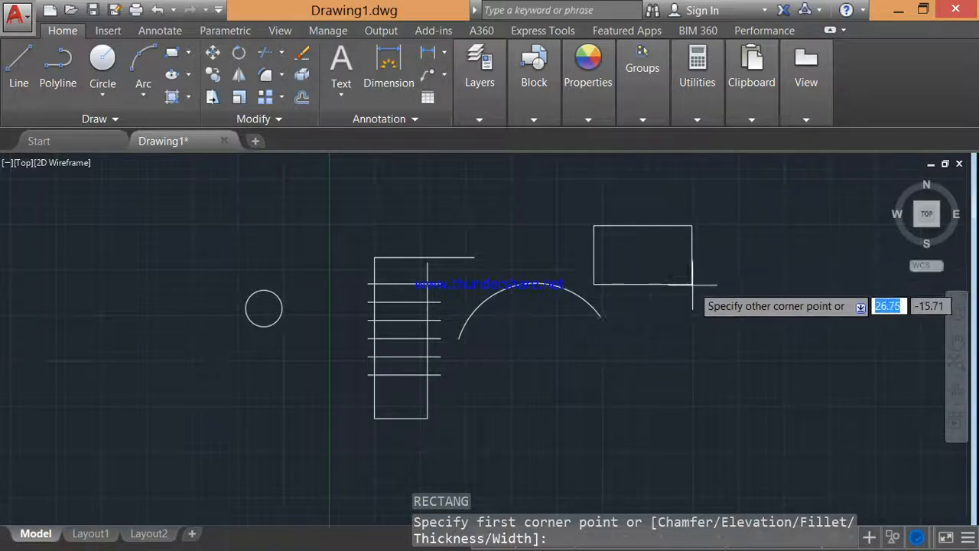
click(775, 273)
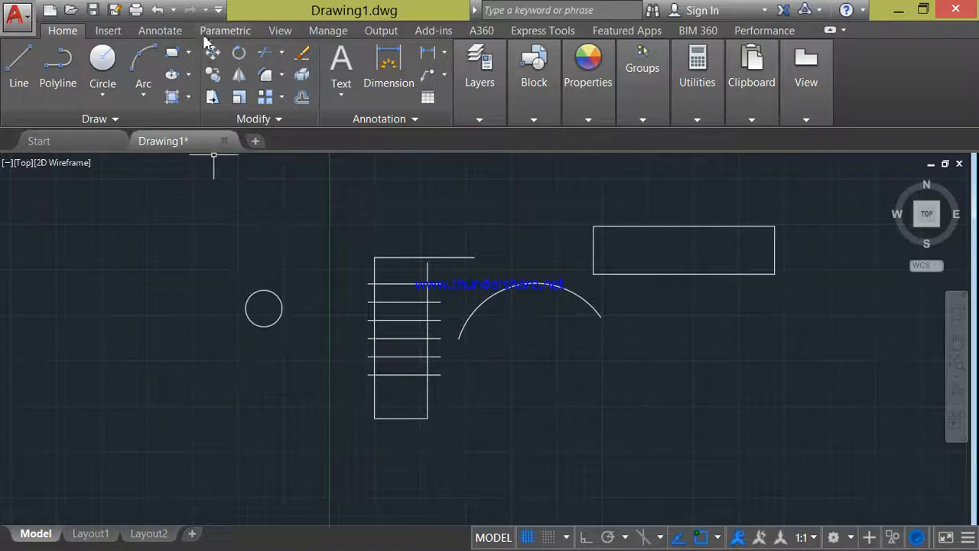
key(Escape)
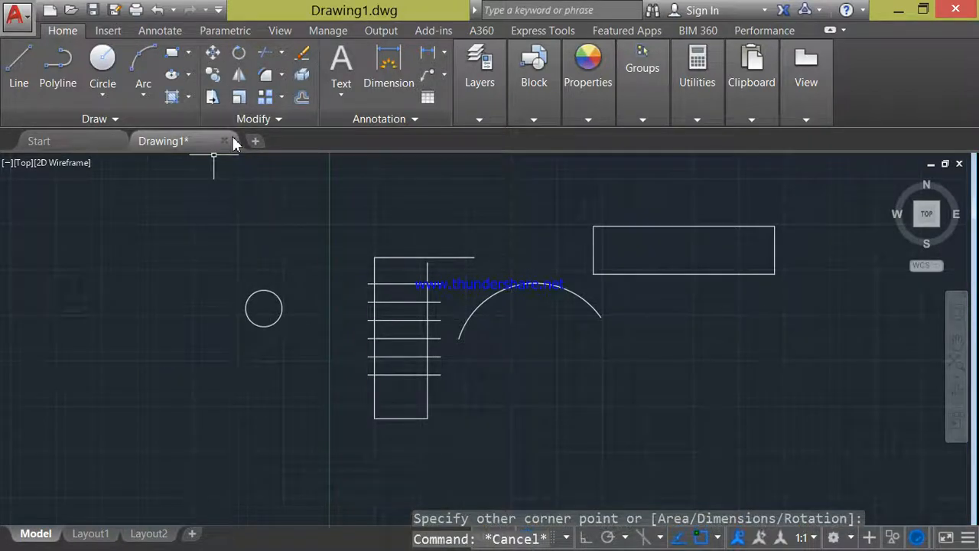
Move the circle 20 units away from the line stack toward the left, using its centre as the base point.
mouse_move(234, 144)
text(m)
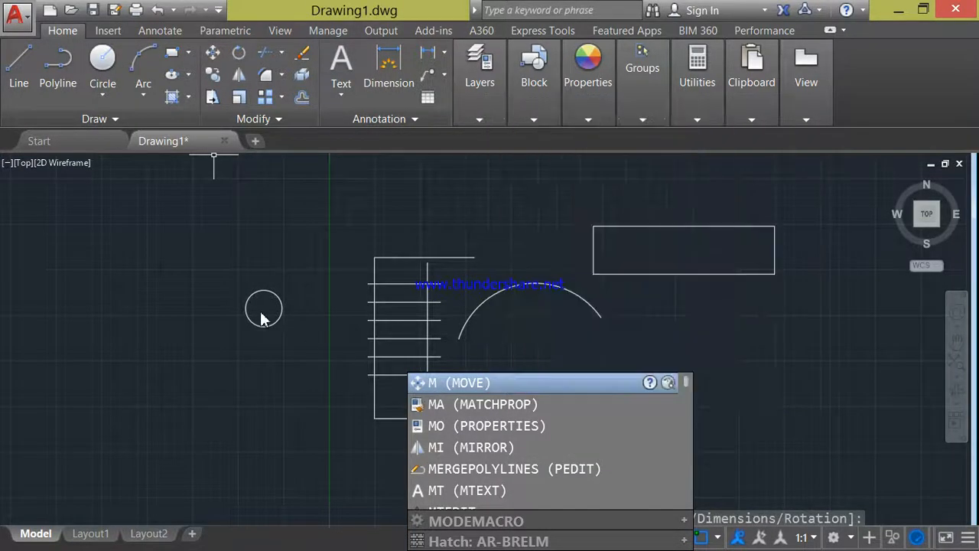
key(Return)
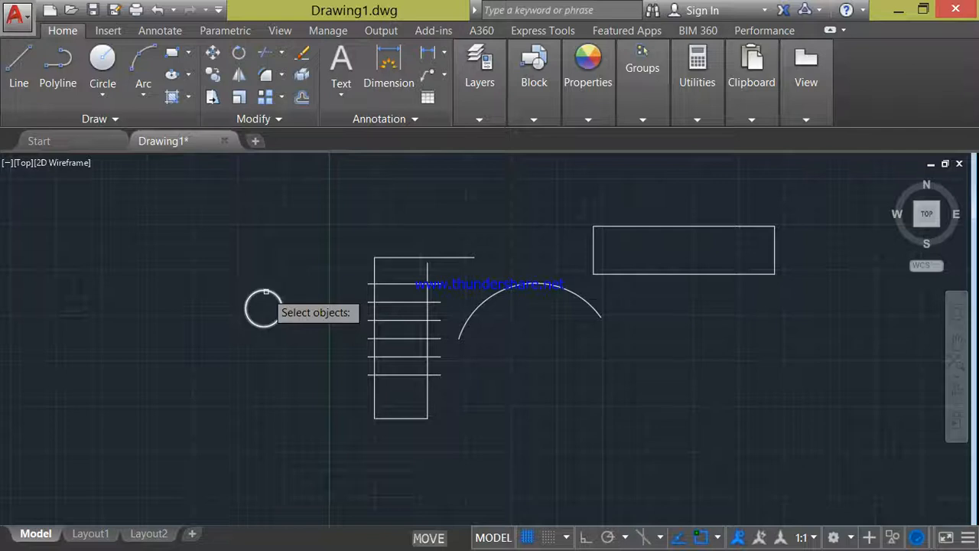
click(265, 292)
key(Return)
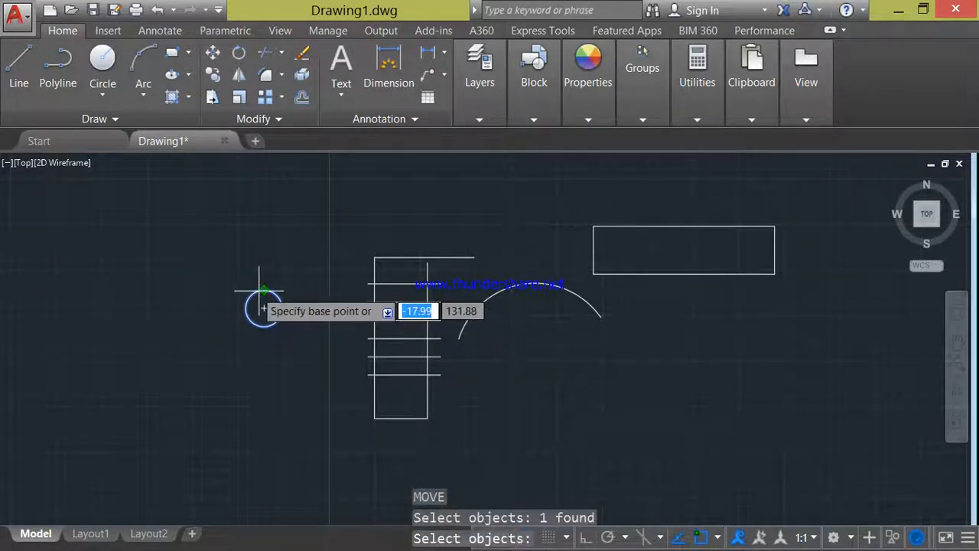
click(264, 308)
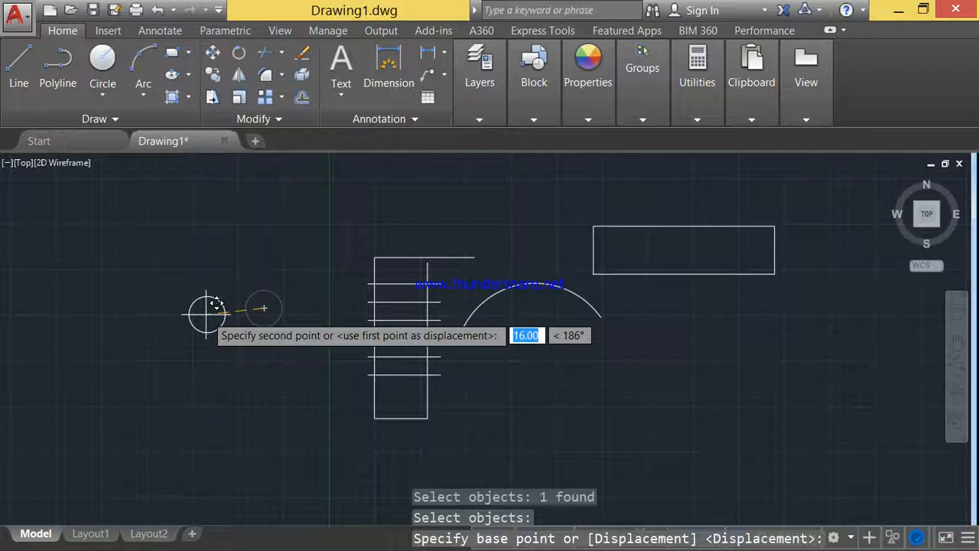
text(20)
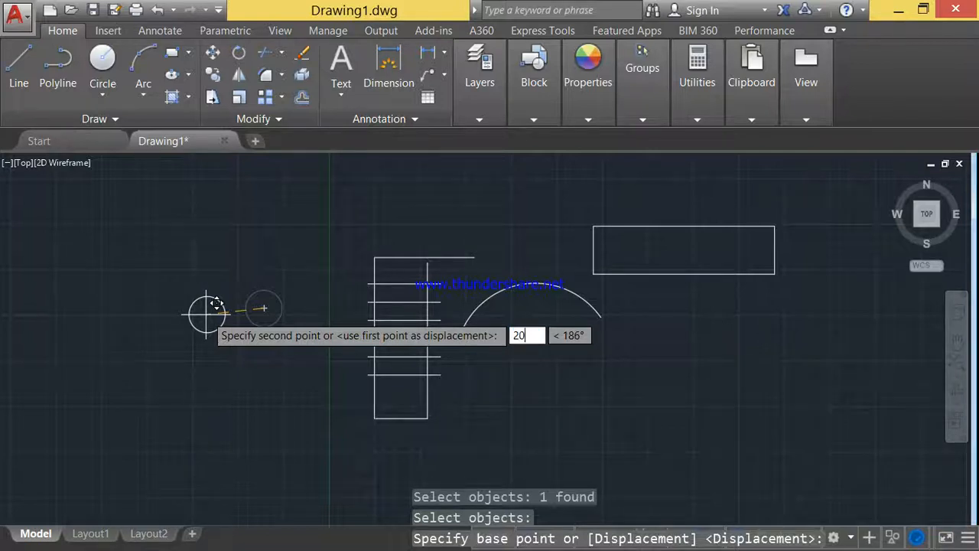
key(Return)
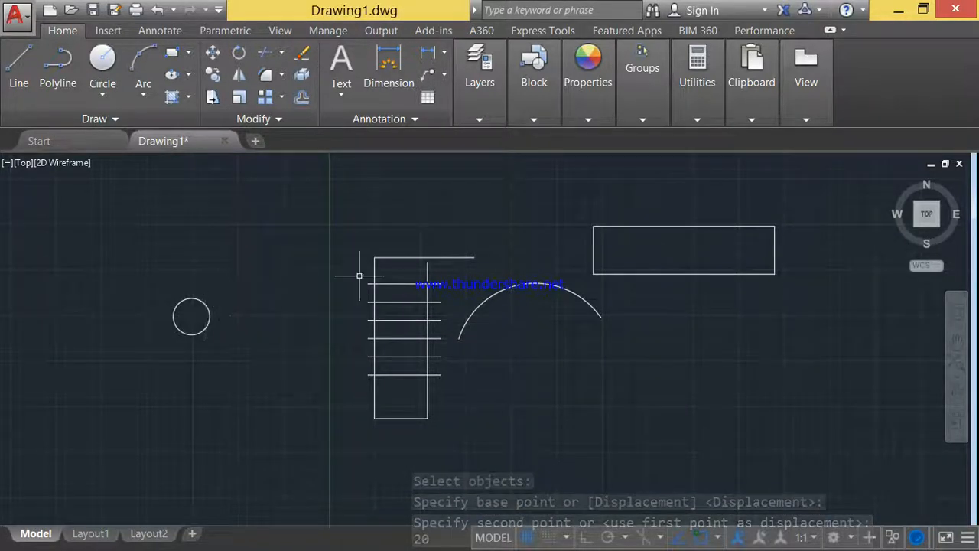
Move the whole ladder-like line figure about 21.7 units straight left toward the circle, using its lower-left corner as the base point.
click(338, 228)
key(Escape)
click(331, 245)
click(503, 457)
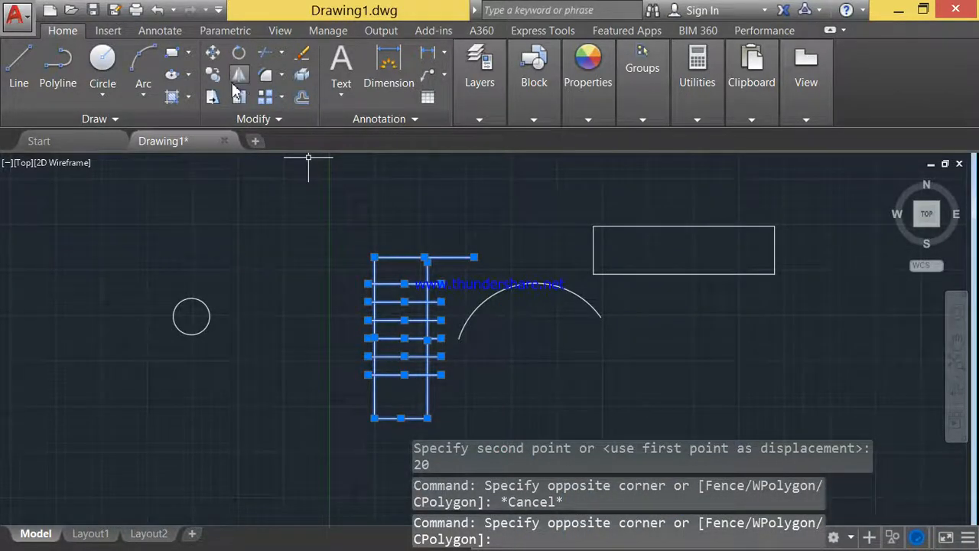
text(m)
key(Return)
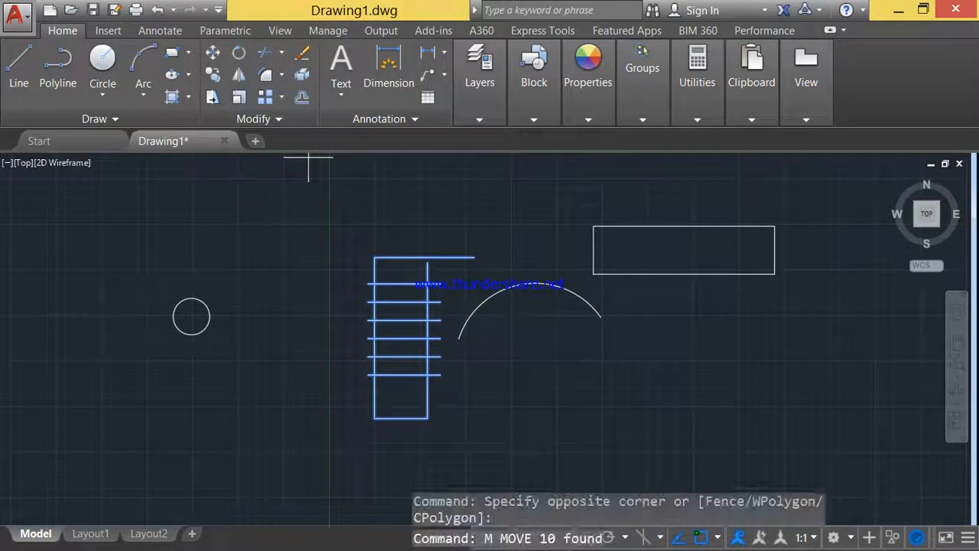
click(374, 418)
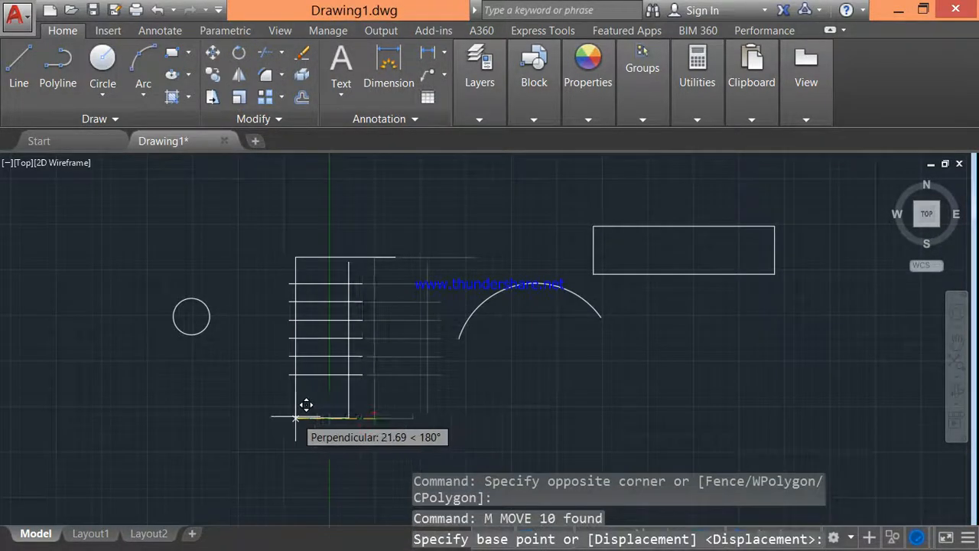
key(Escape)
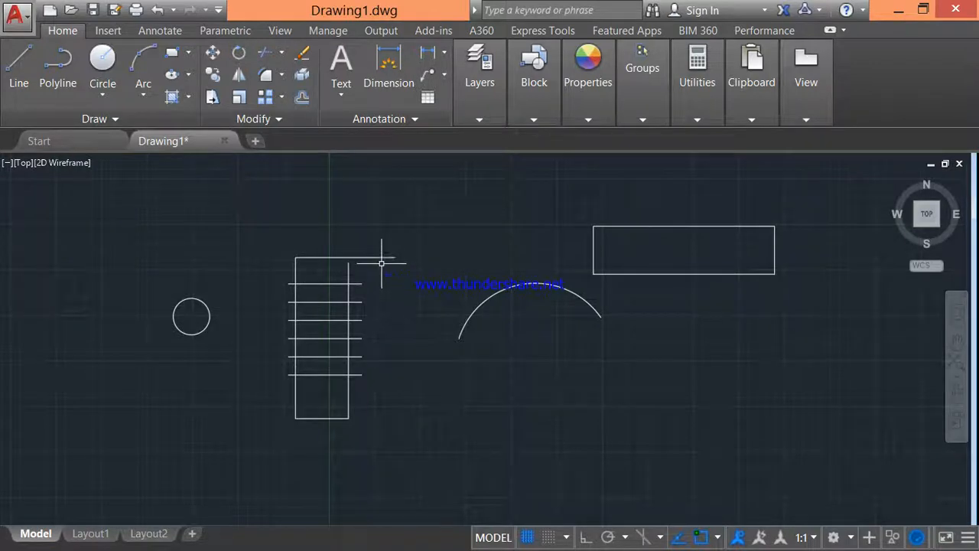
Turn on Ortho mode and try rotating the whole ladder-like line figure about its lower-right corner.
click(583, 540)
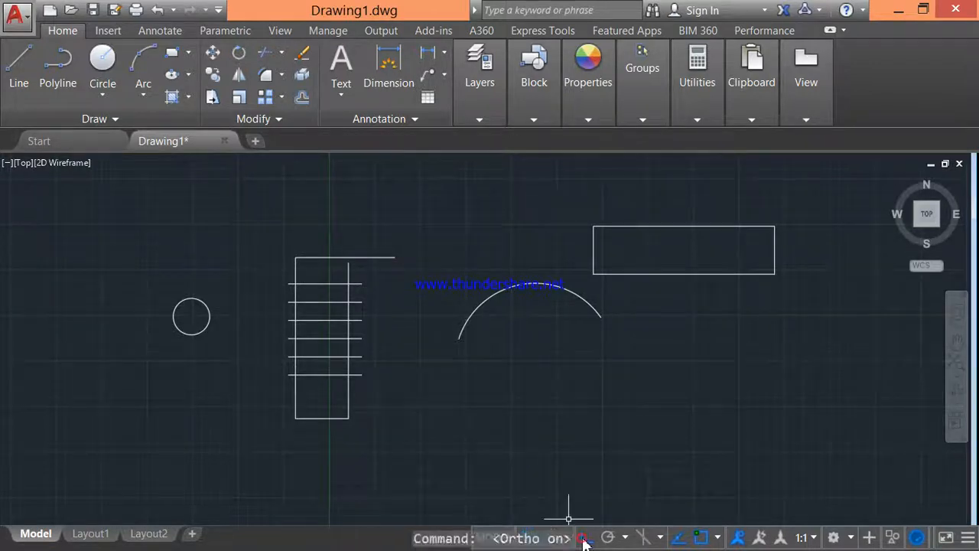
click(273, 212)
click(405, 464)
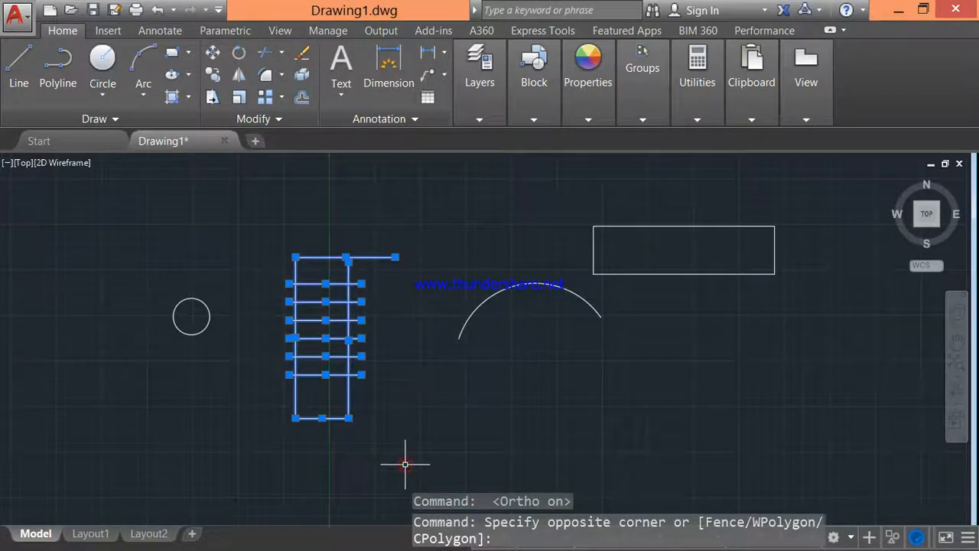
text(RO)
key(Return)
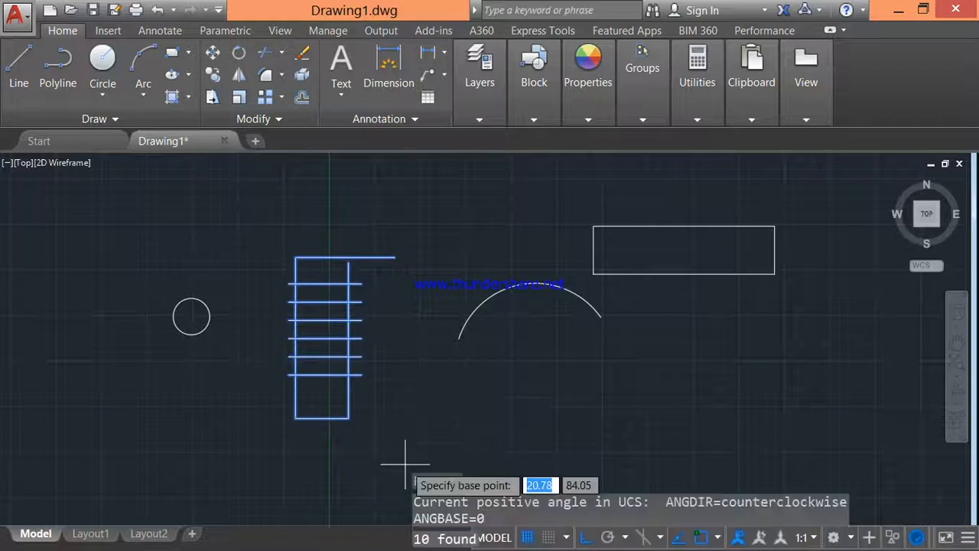
click(348, 418)
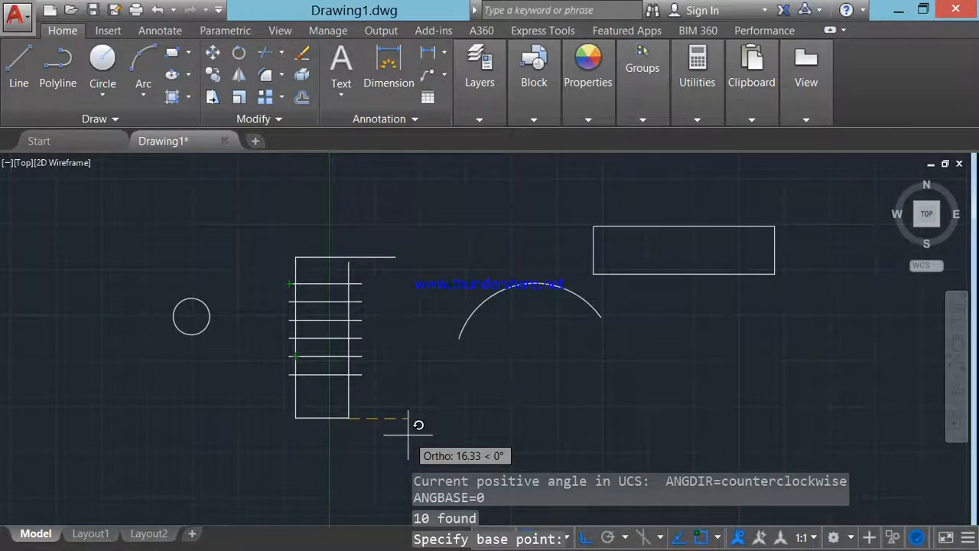
click(349, 418)
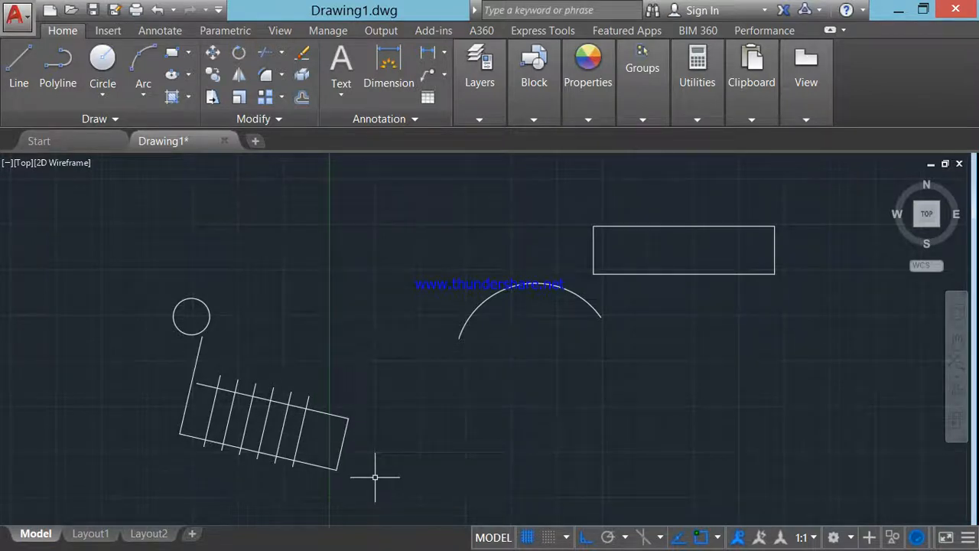
key(ctrl+z)
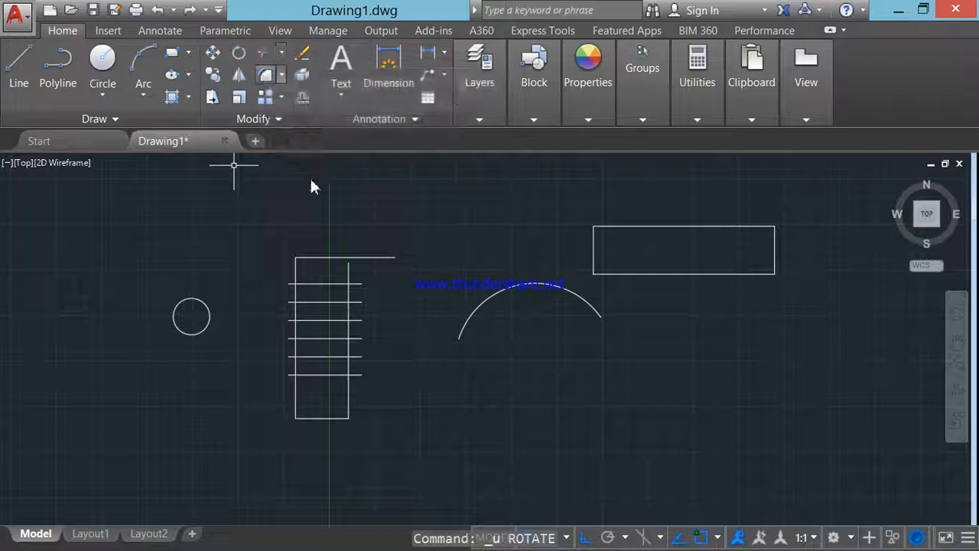
Trim the rung ends that stick out past the right side of the ladder-like figure, using all objects as cutting edges.
text(tr)
key(Return)
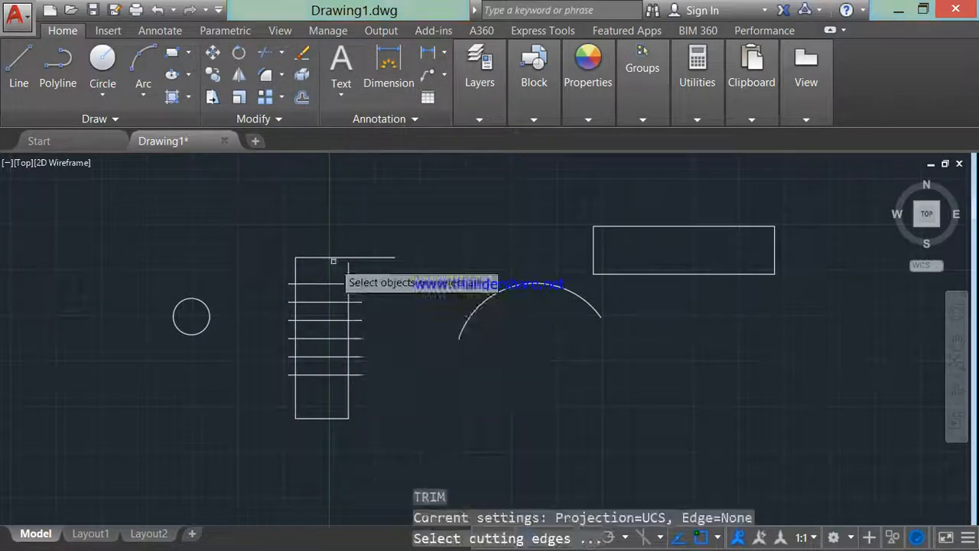
key(Return)
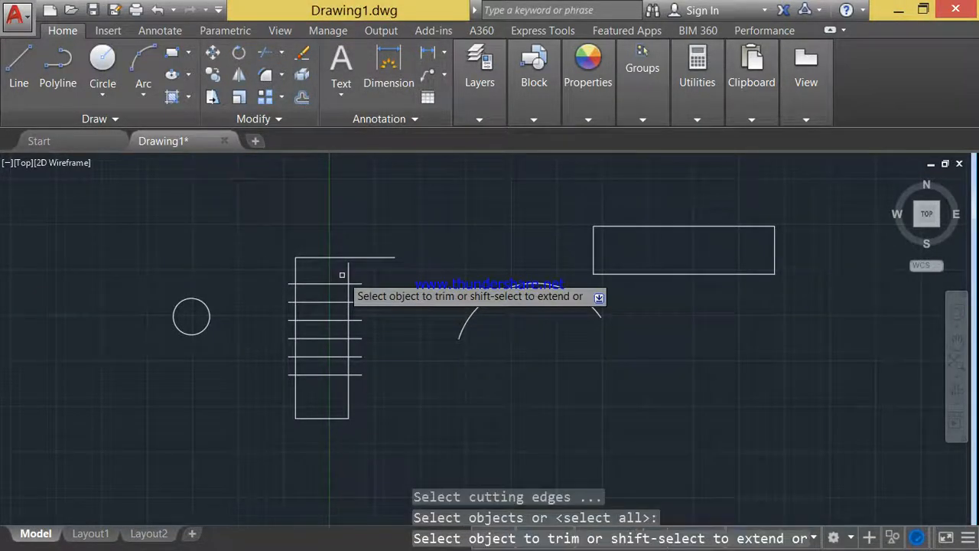
scroll(357, 284, up, 4)
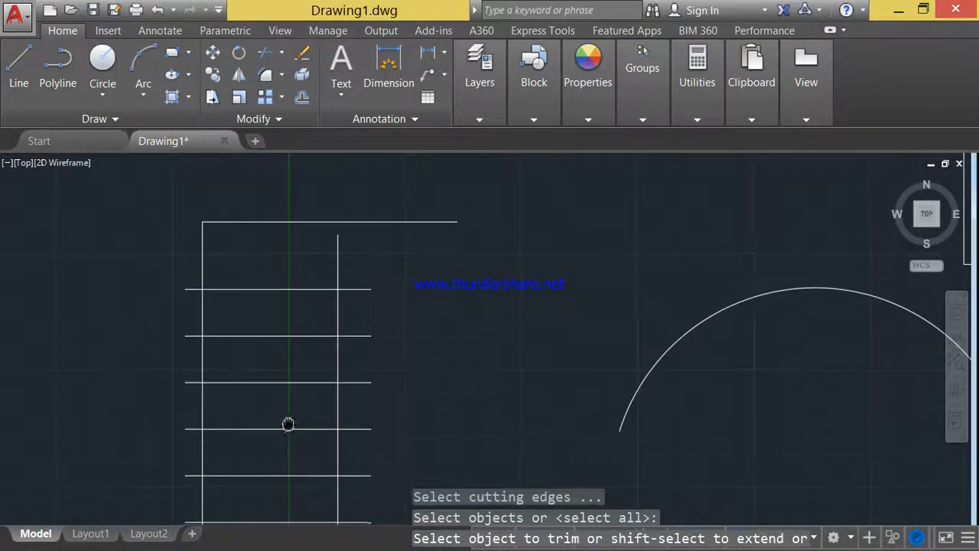
middle_drag(286, 424, 297, 280)
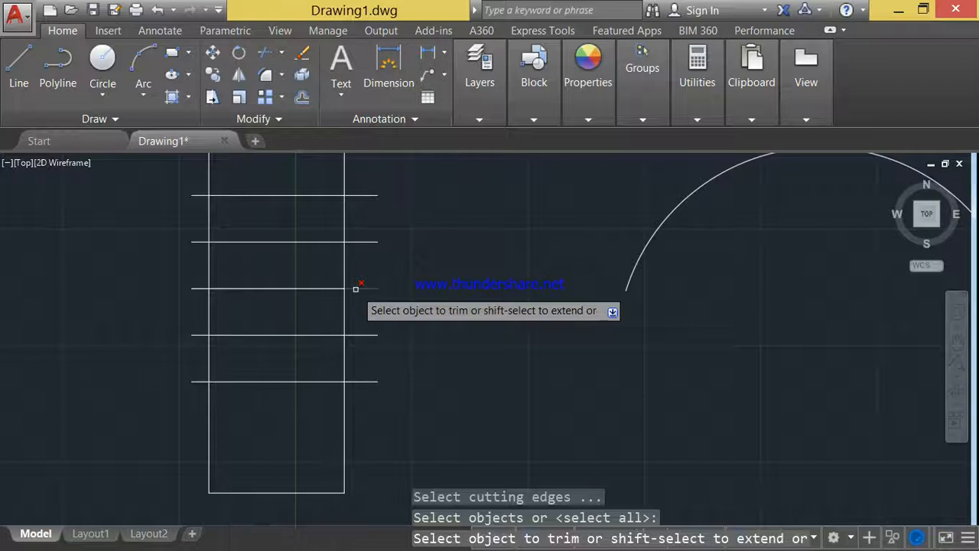
click(381, 271)
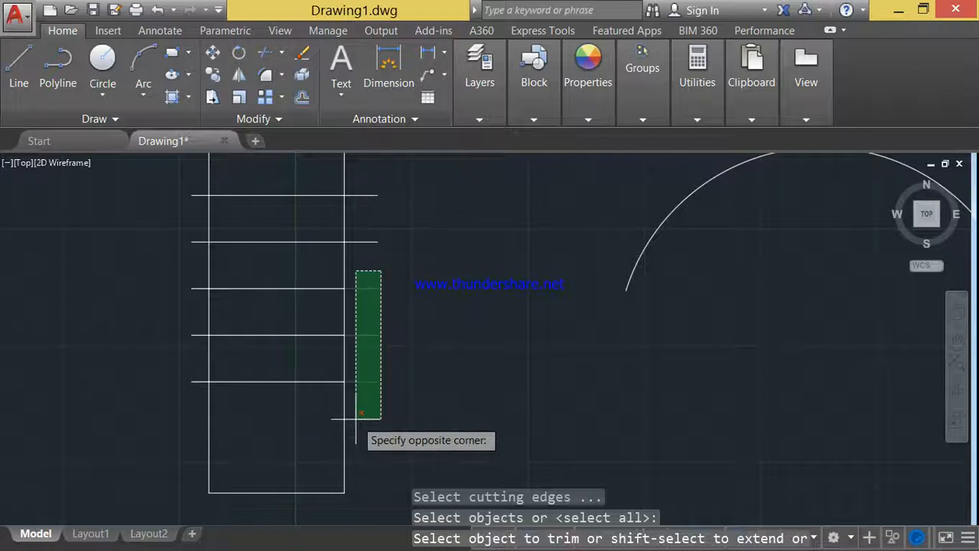
click(356, 419)
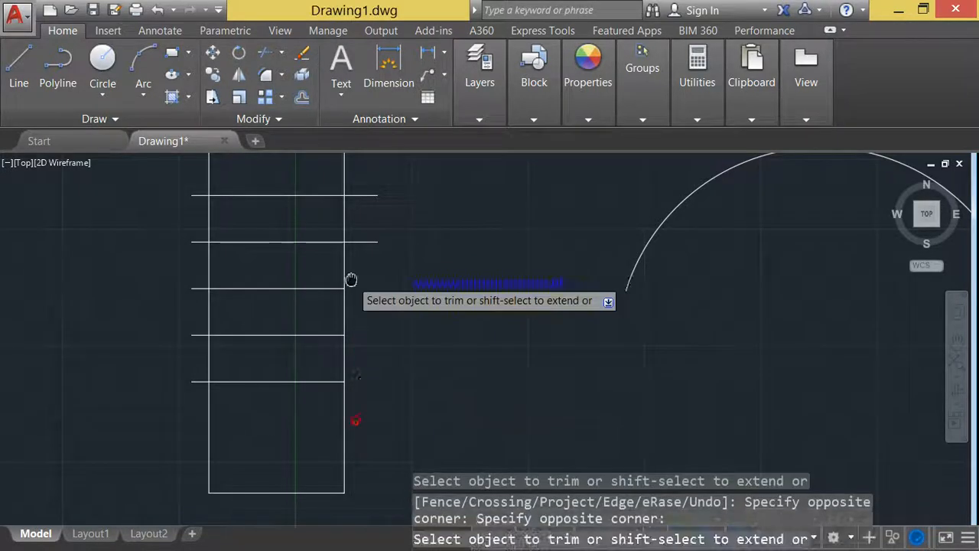
middle_drag(351, 281, 364, 381)
click(396, 217)
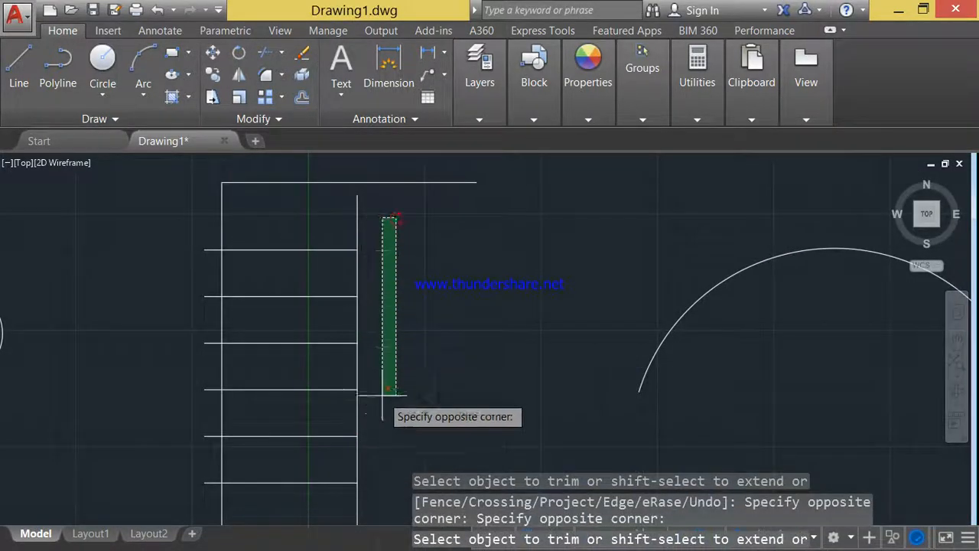
click(382, 395)
Trim the rung ends that stick out past the left side of the ladder-like figure and end the Trim command.
click(210, 237)
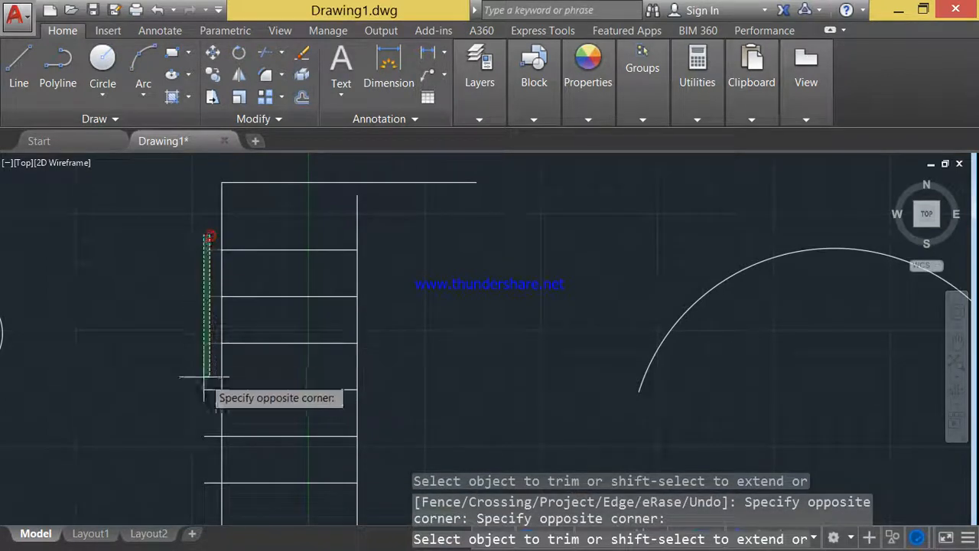
click(195, 498)
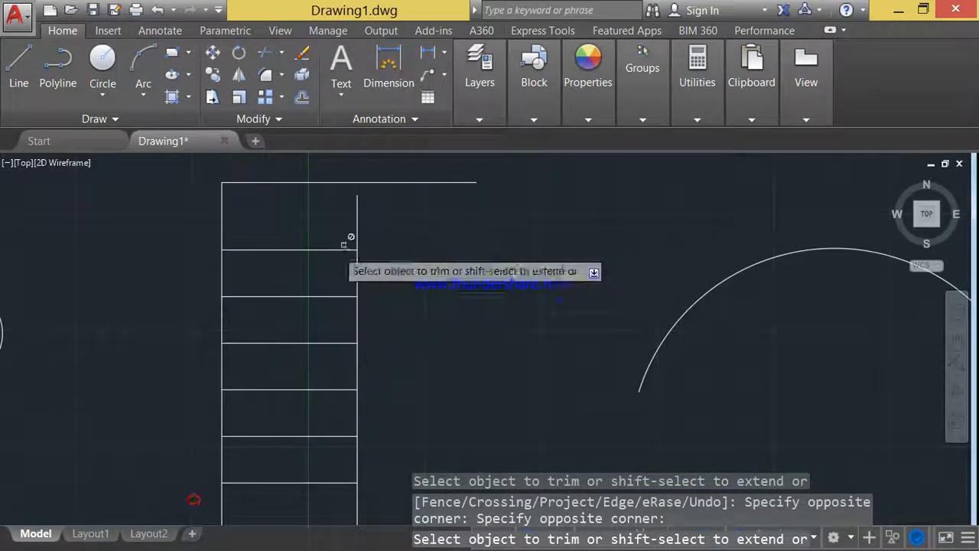
scroll(360, 310, down, 3)
scroll(336, 276, up, 3)
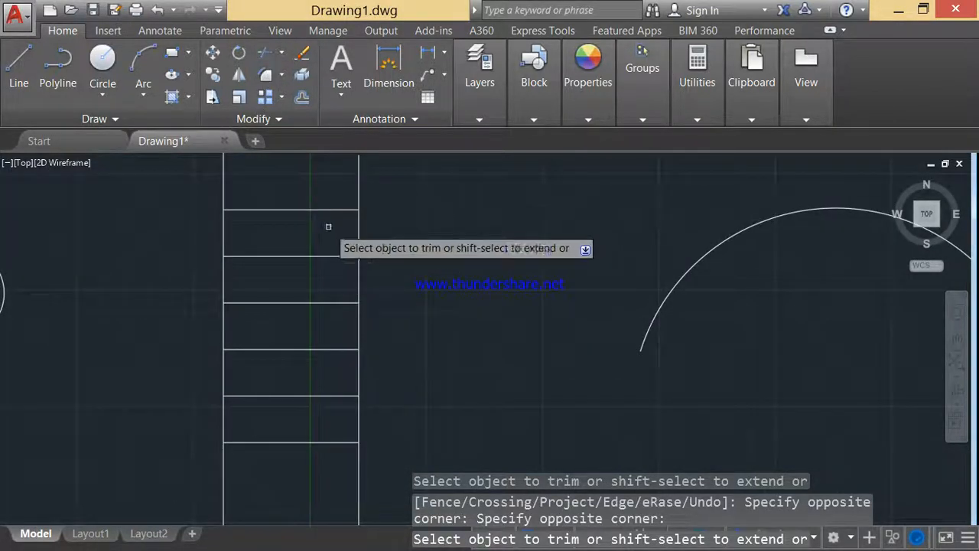
middle_drag(362, 256, 352, 319)
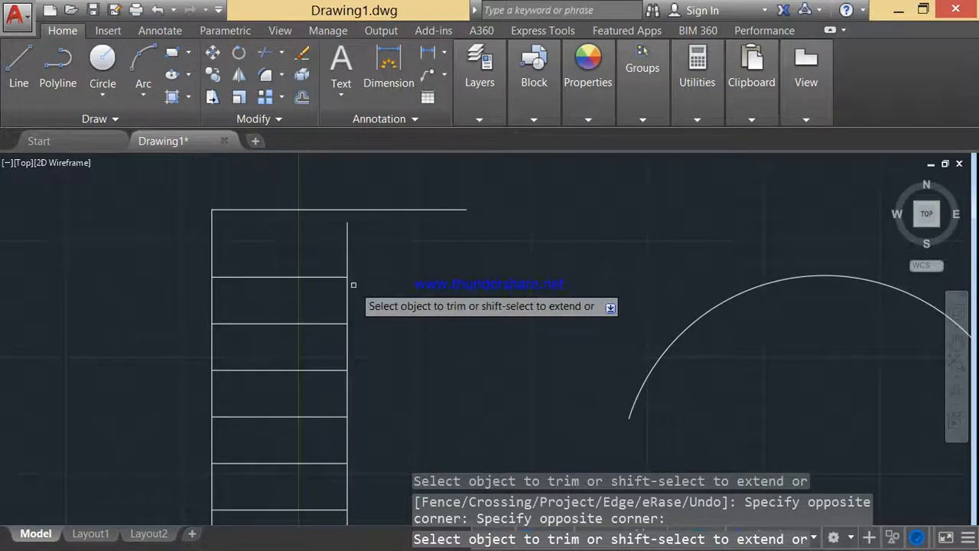
key(Escape)
scroll(375, 273, down, 4)
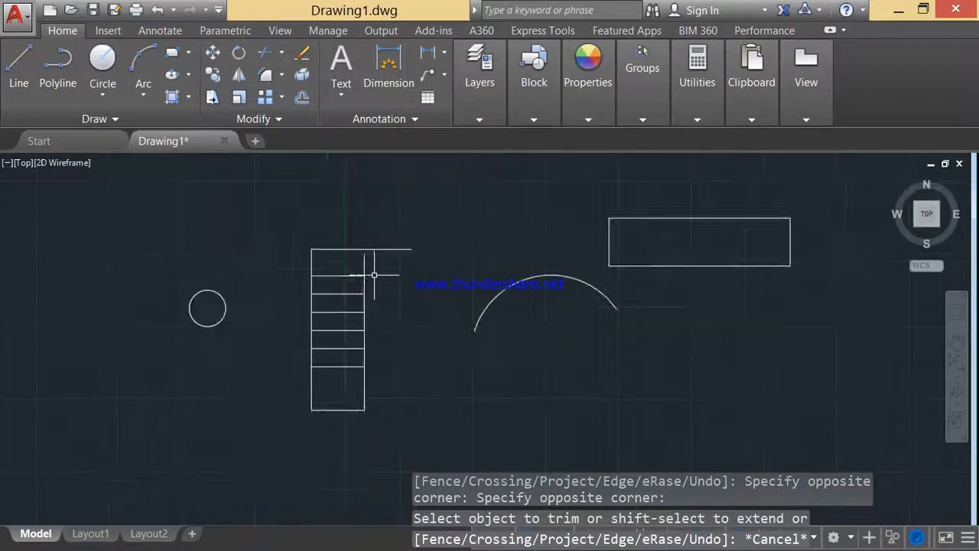
Copy the whole ladder figure from its lower-left corner, placing one copy each straight above, right, left and below the original.
click(276, 225)
click(426, 458)
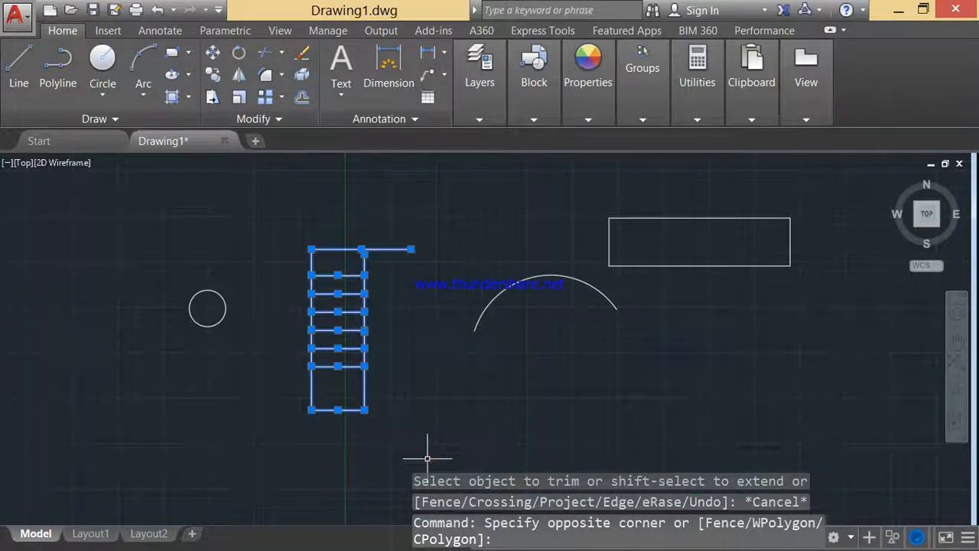
text(CO)
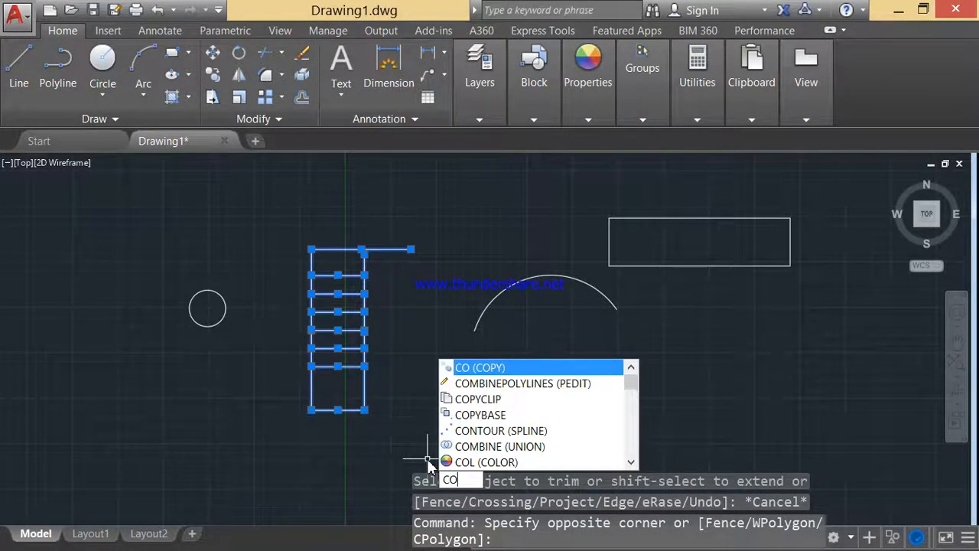
key(Return)
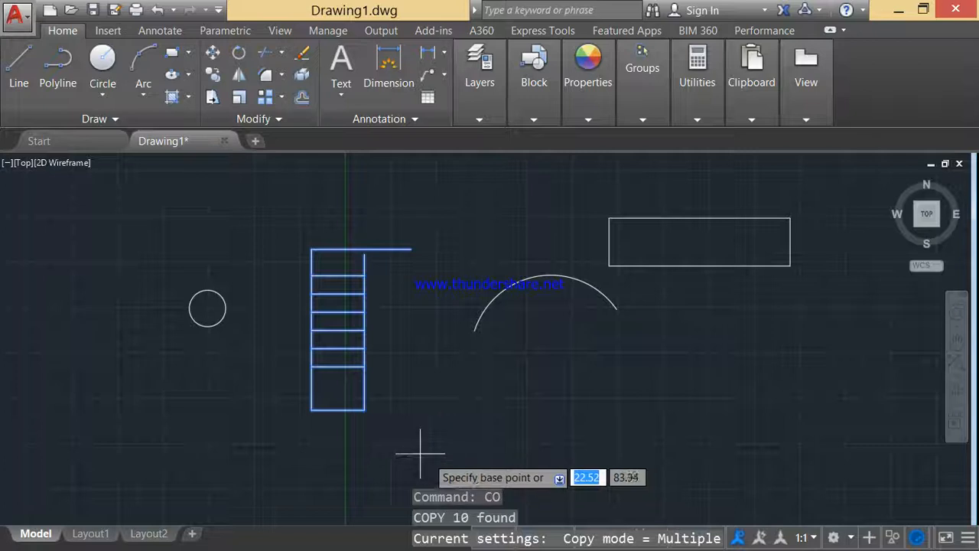
click(311, 409)
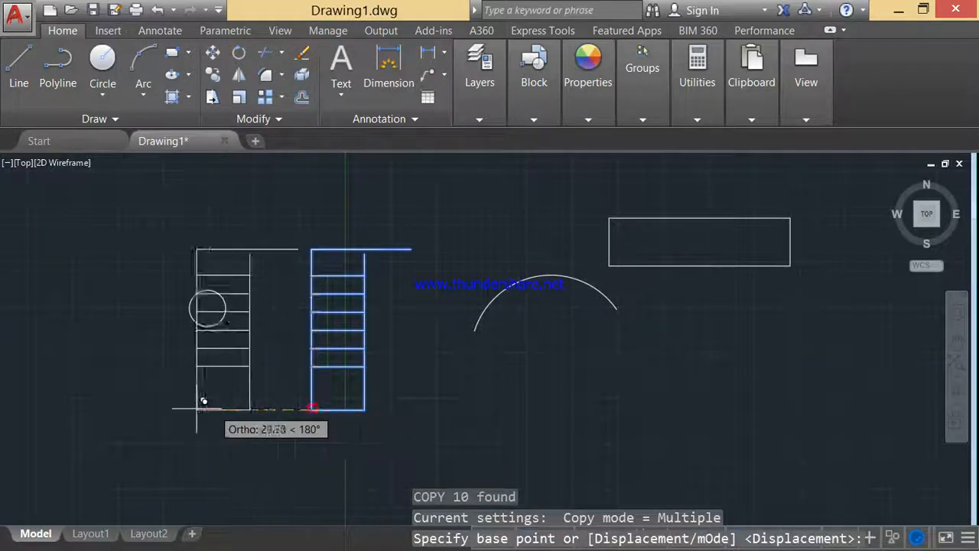
scroll(394, 379, down, 2)
scroll(400, 379, down, 2)
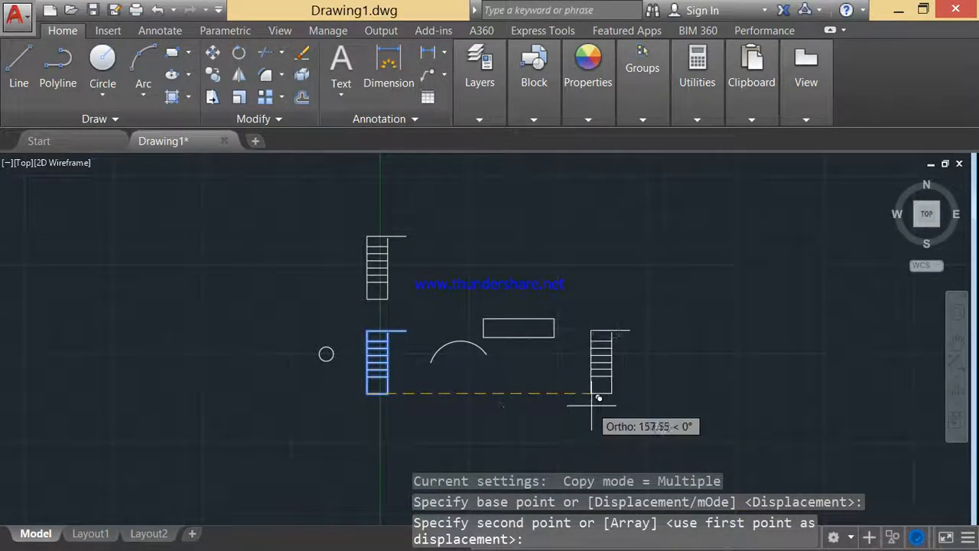
click(537, 360)
click(250, 353)
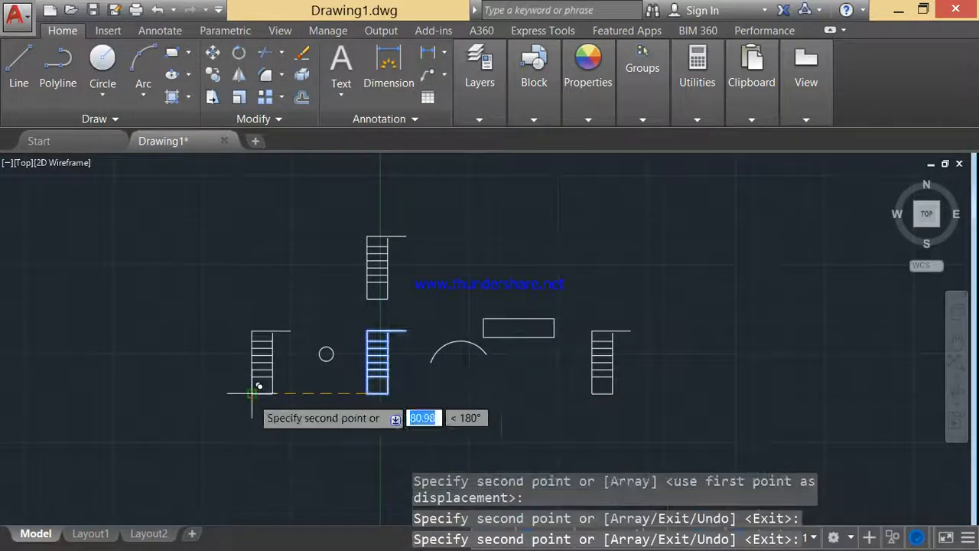
click(391, 476)
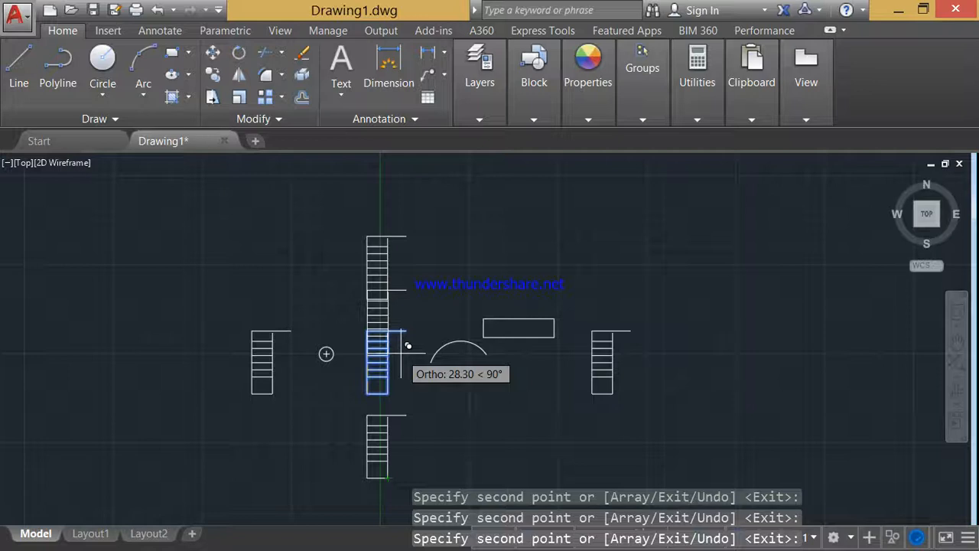
key(Escape)
key(Escape)
key(Escape)
key(Escape)
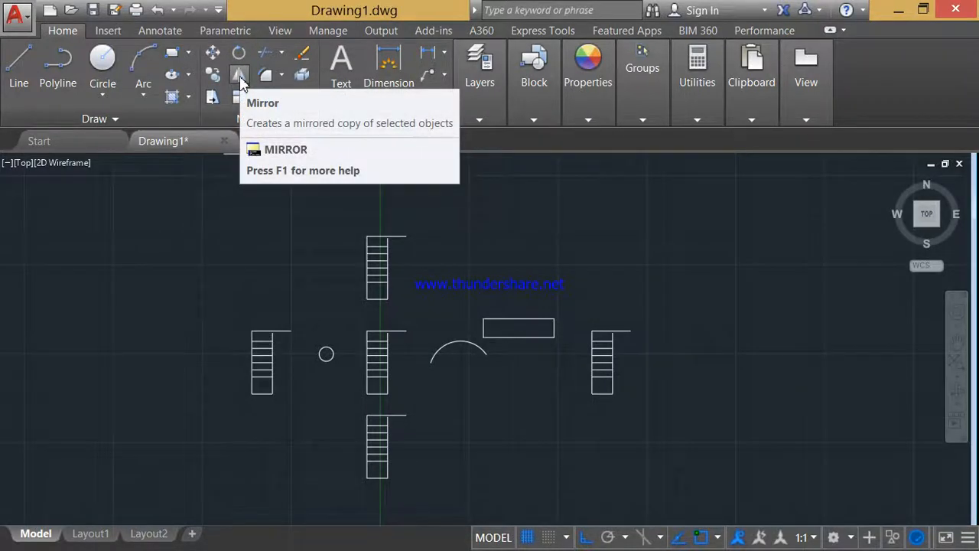
key(Escape)
key(Escape)
Mirror the uppermost ladder copy about a slightly slanted line starting at its lower-right corner, keeping the source objects.
click(344, 212)
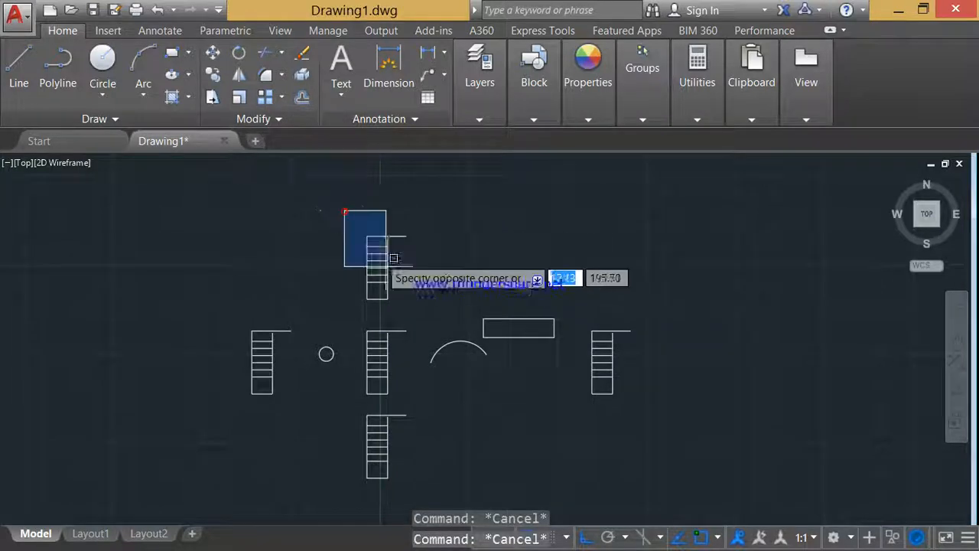
click(416, 315)
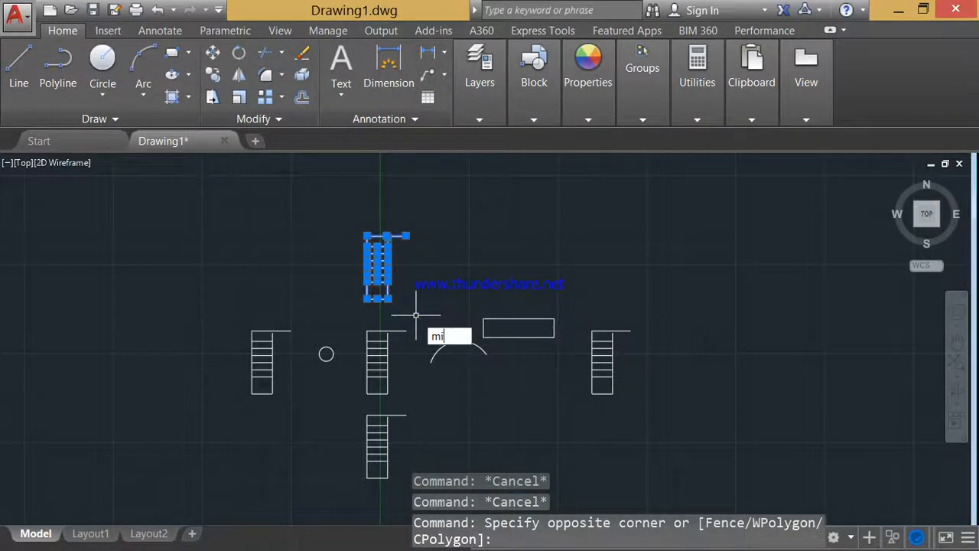
key(Return)
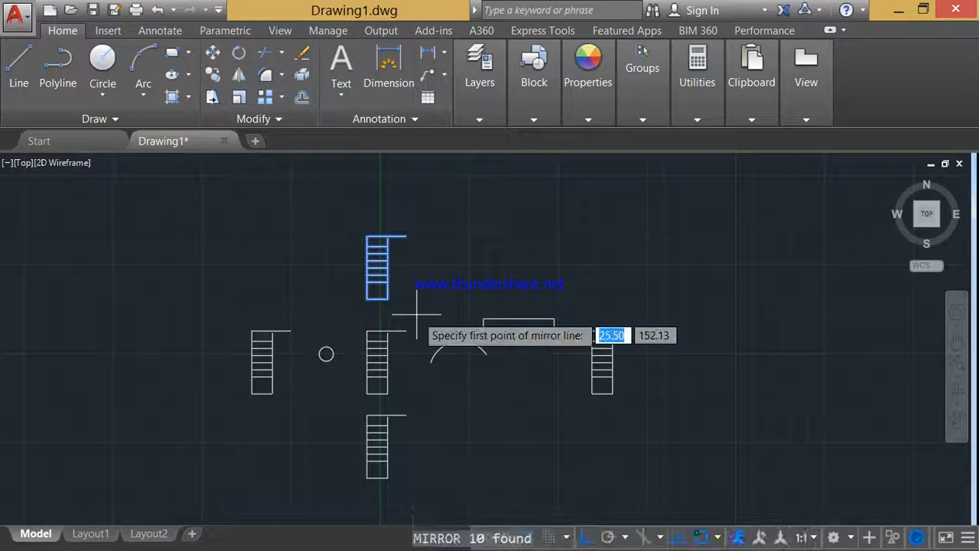
click(388, 299)
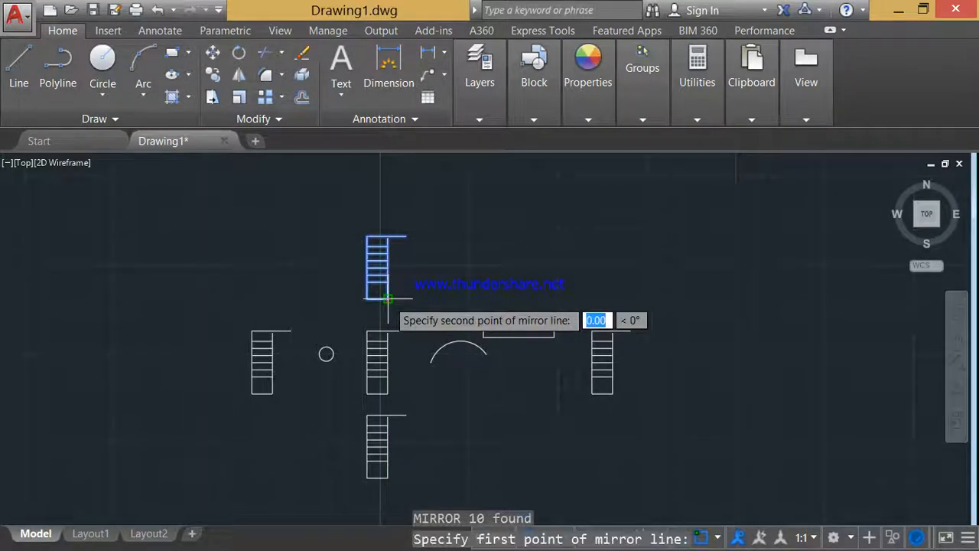
click(396, 235)
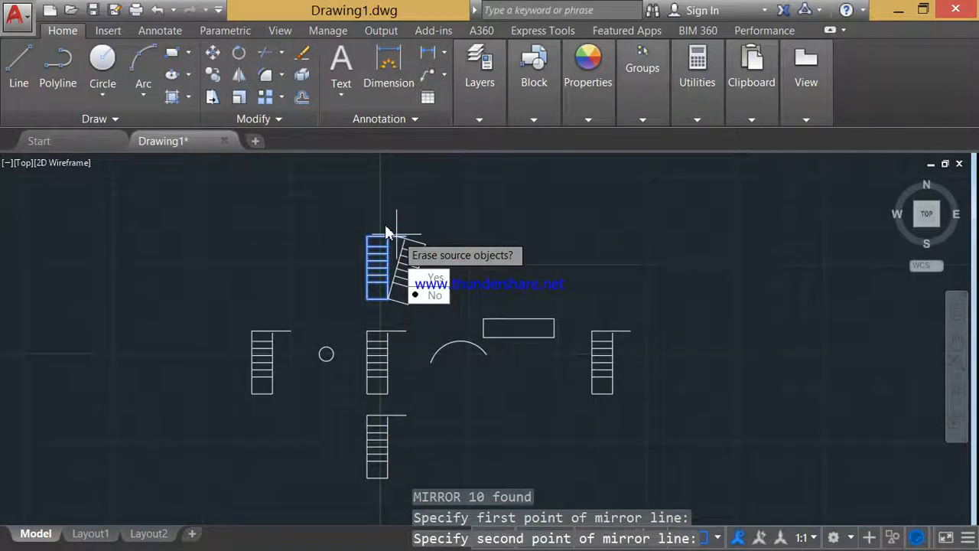
key(Return)
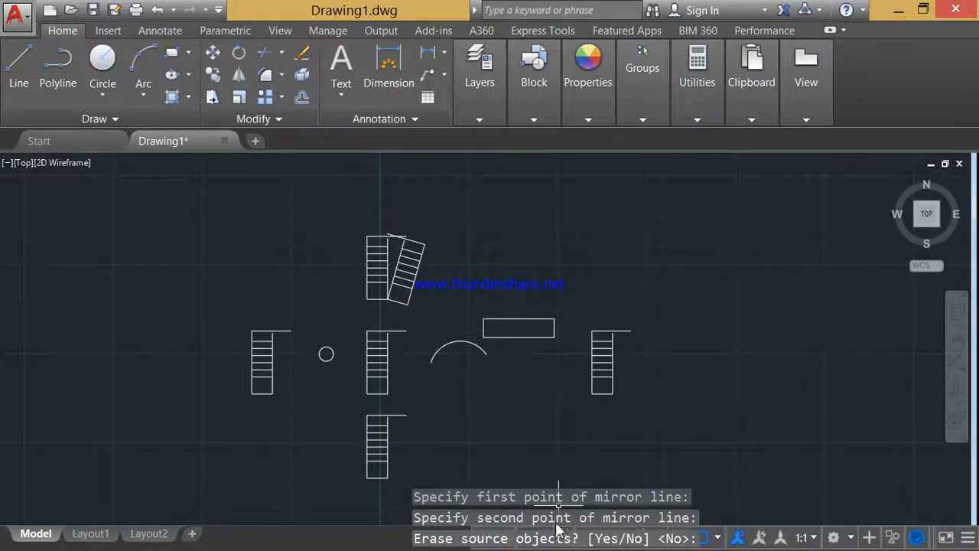
key(Escape)
key(Escape)
key(Escape)
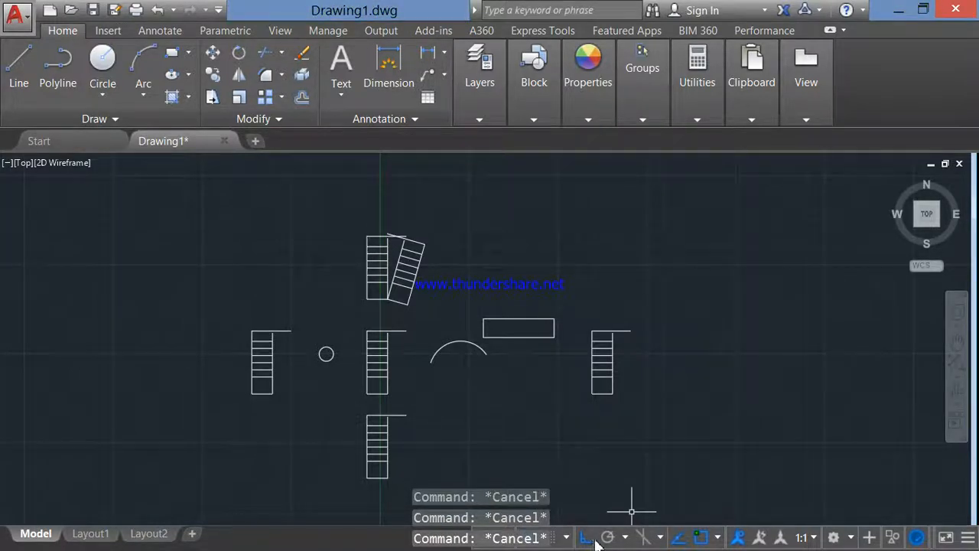
click(588, 539)
click(587, 539)
key(Escape)
key(Escape)
key(Escape)
Mirror the leftmost ladder copy about a vertical line through its lower-left corner, erasing the source objects.
click(223, 314)
click(302, 431)
text(mi)
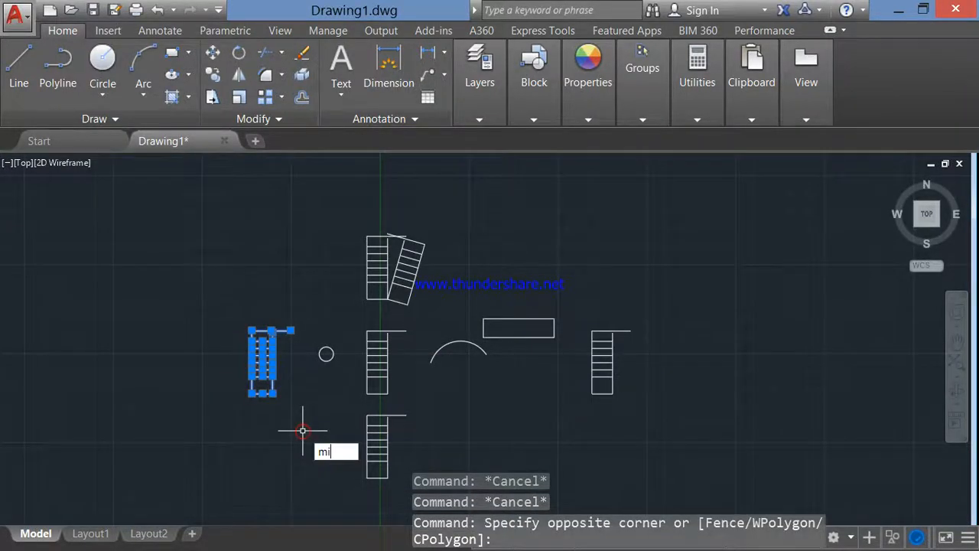
key(Return)
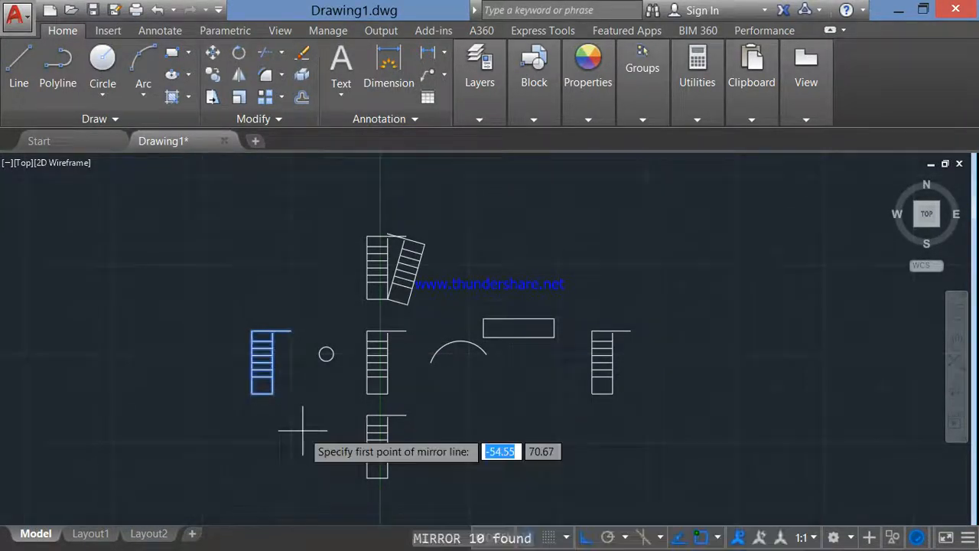
click(247, 391)
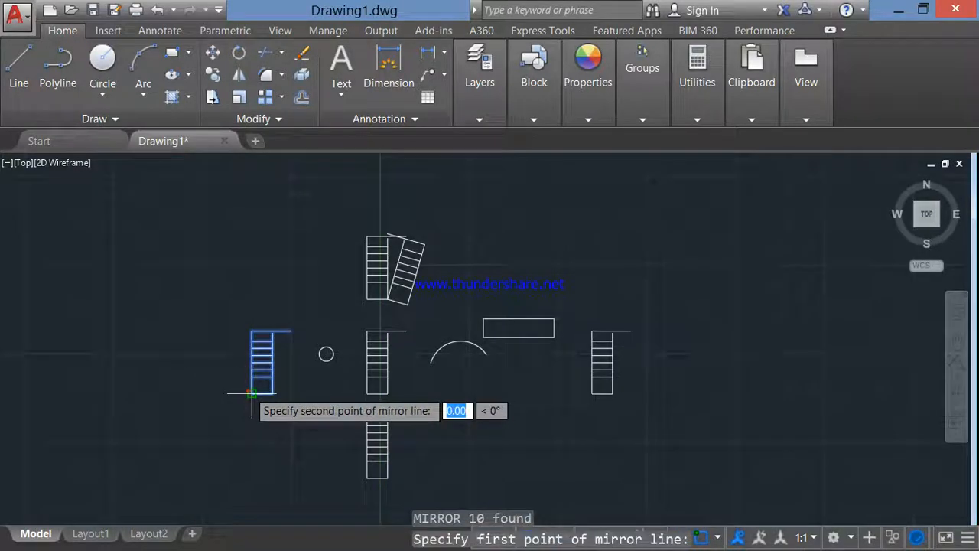
click(217, 337)
click(252, 382)
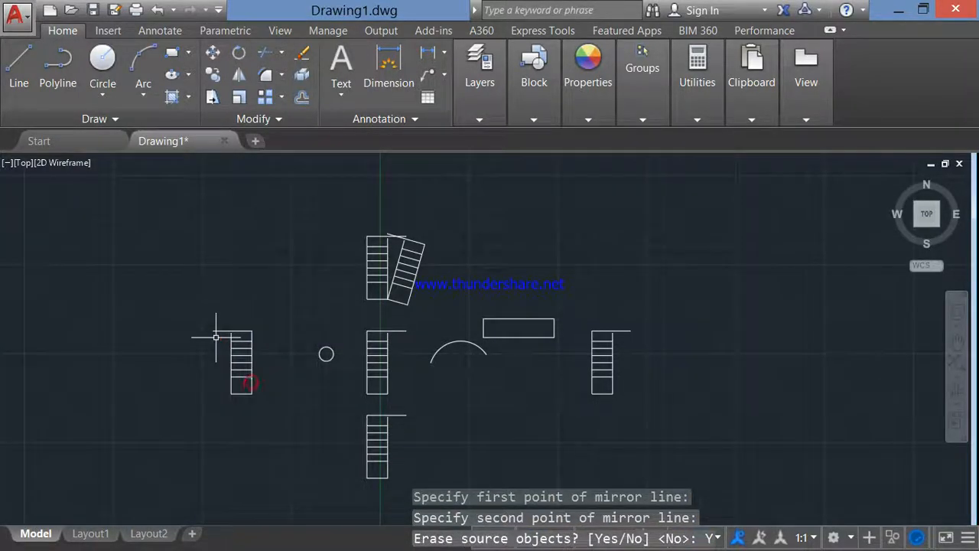
key(Return)
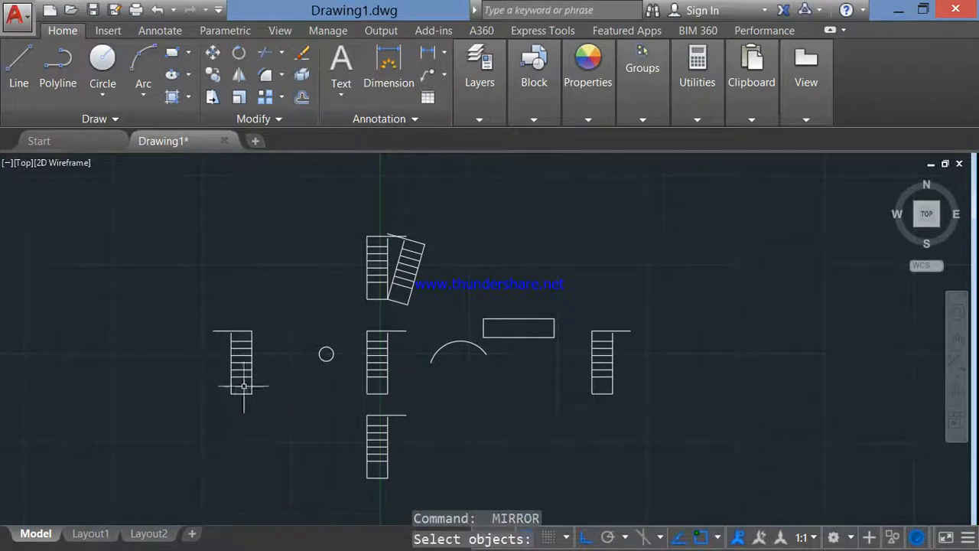
key(Escape)
key(Escape)
Mirror the leftmost ladder downward about a horizontal line through its lower-right corner, keeping the source objects.
click(186, 298)
click(273, 409)
text(mi)
key(Return)
click(252, 393)
click(274, 394)
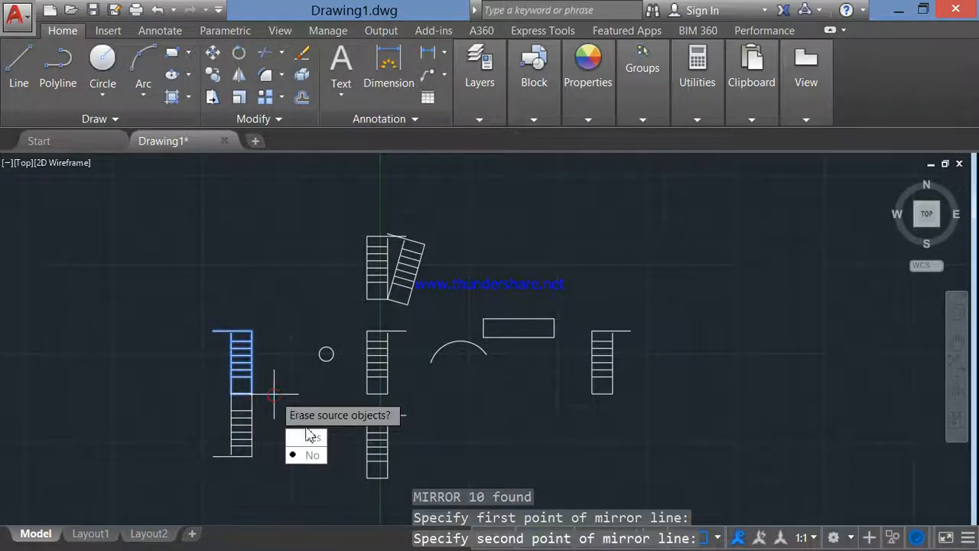
click(312, 455)
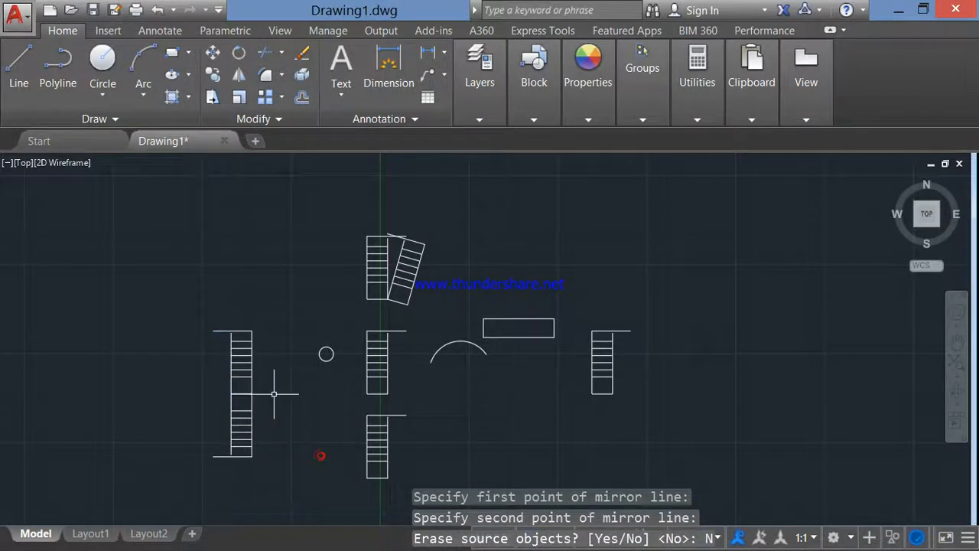
key(Return)
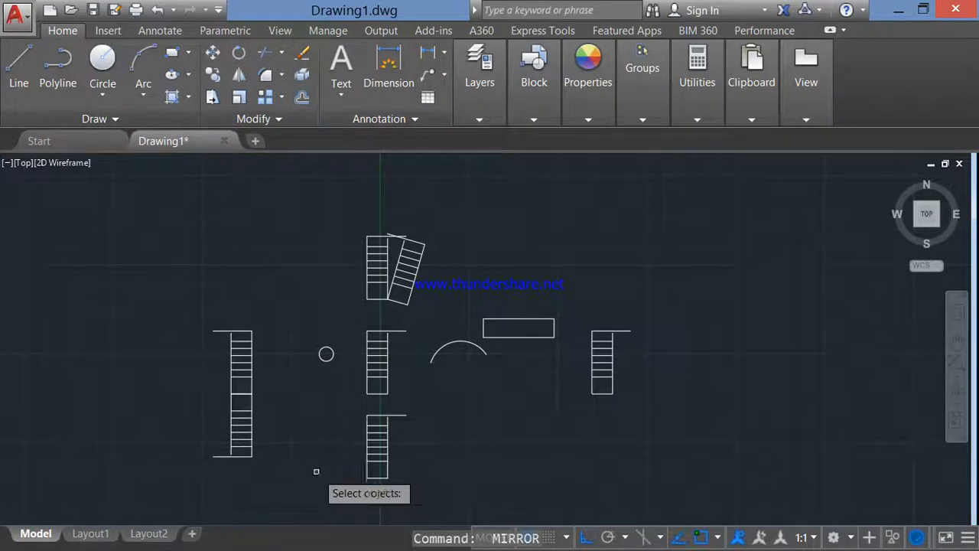
Mirror the rightmost ladder copy about a vertical line through its lower-right corner, keeping the source objects.
key(Escape)
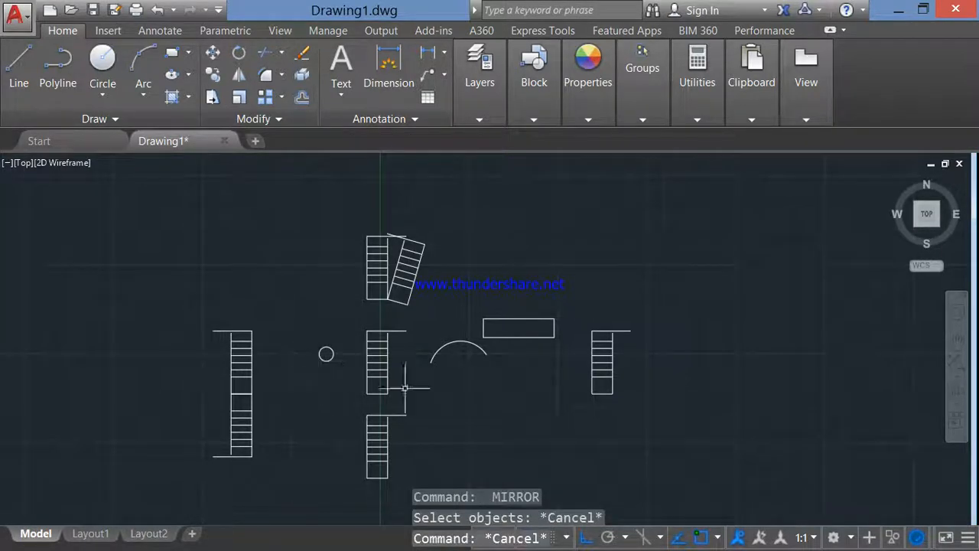
middle_drag(578, 356, 460, 338)
click(529, 294)
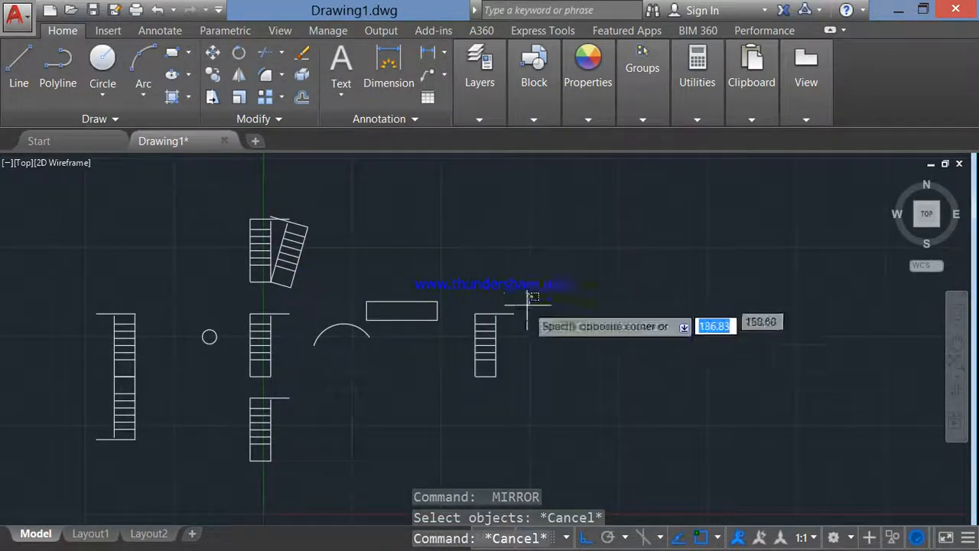
click(448, 410)
text(mi)
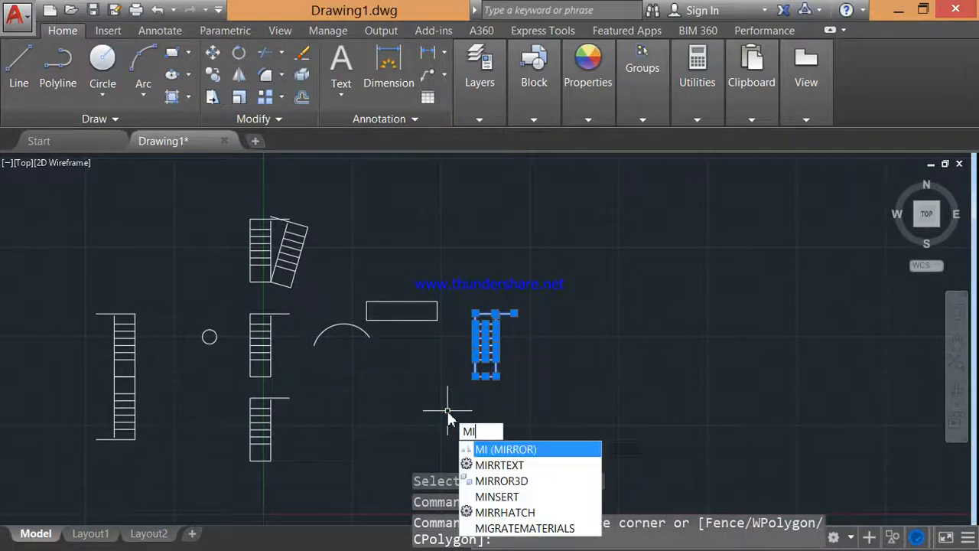
key(Return)
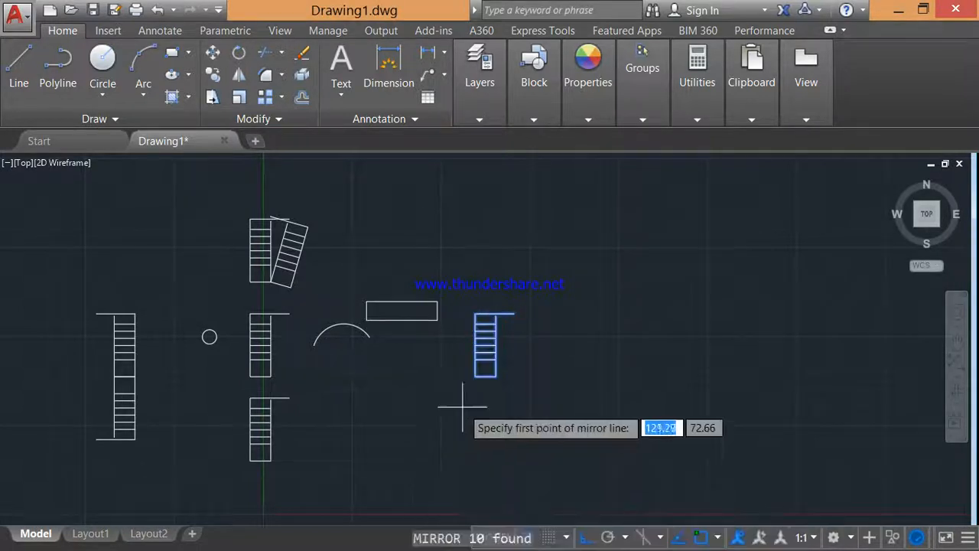
click(495, 376)
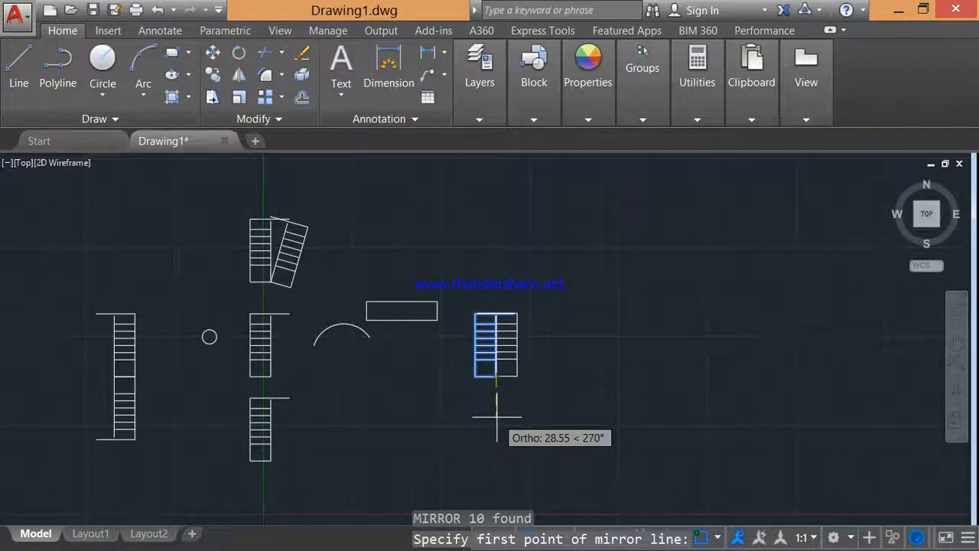
click(496, 416)
click(527, 474)
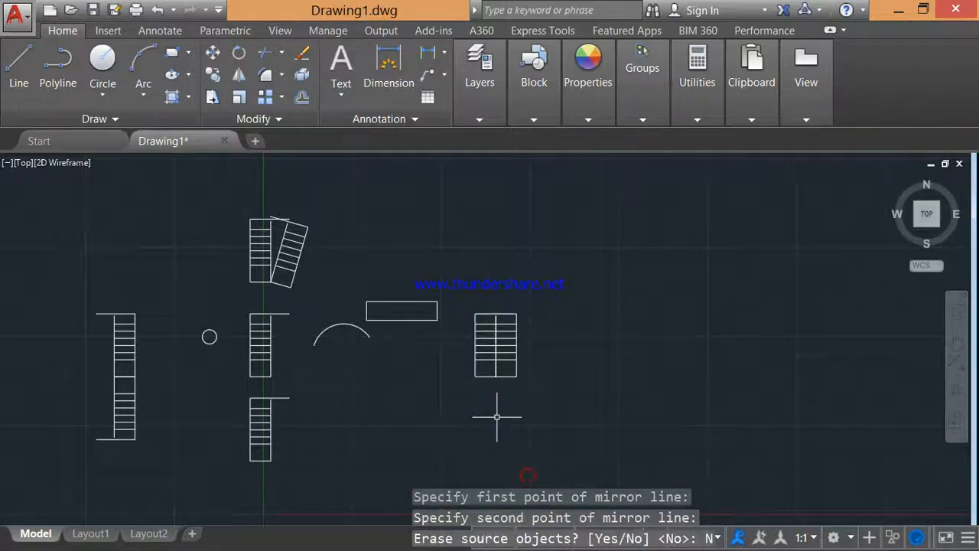
key(Escape)
key(Escape)
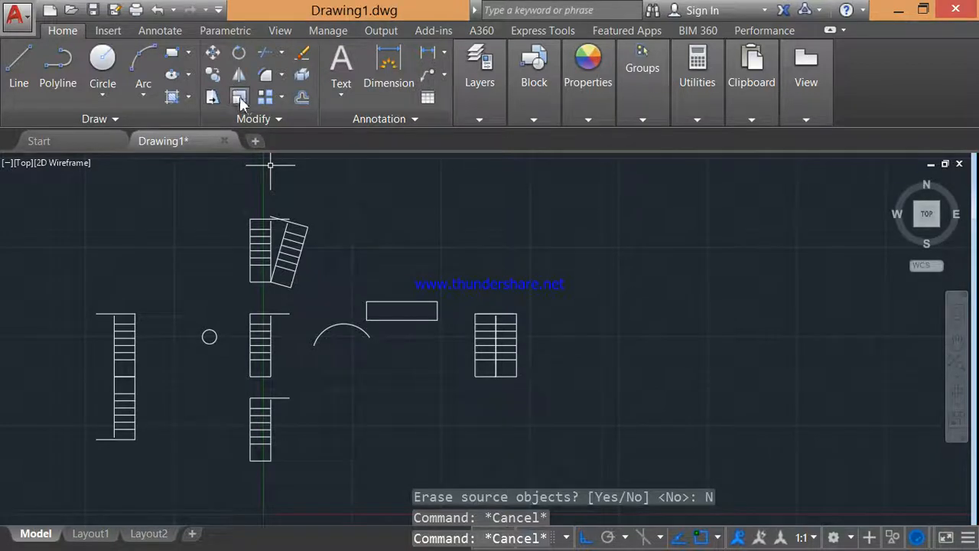
Scale the rightmost double ladder by a factor of 5 from its lower-right corner.
scroll(534, 324, down, 3)
scroll(534, 325, up, 4)
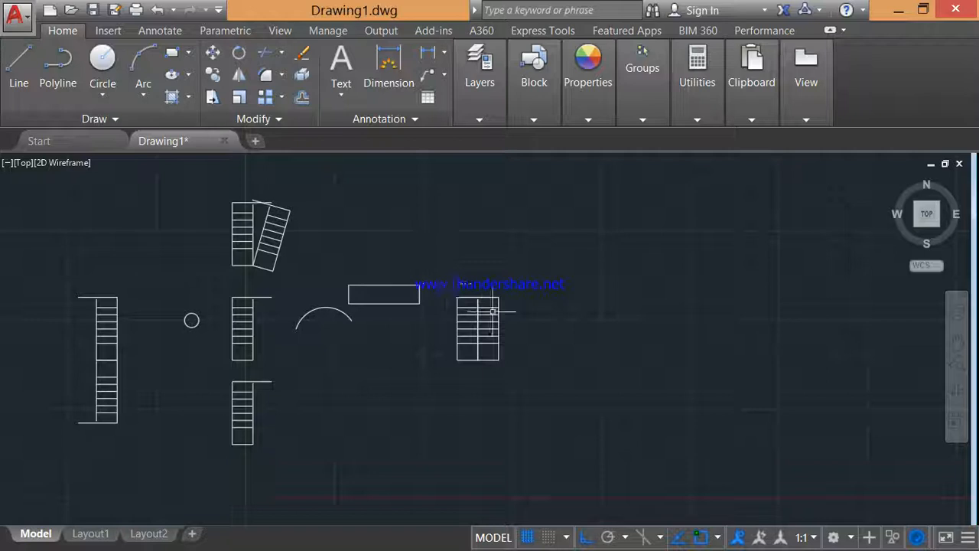
click(448, 285)
click(527, 388)
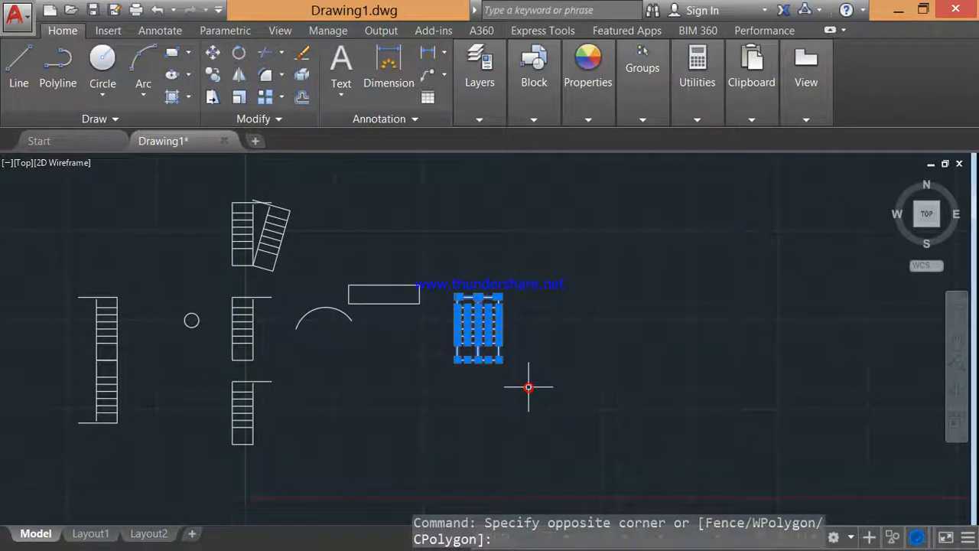
key(Return)
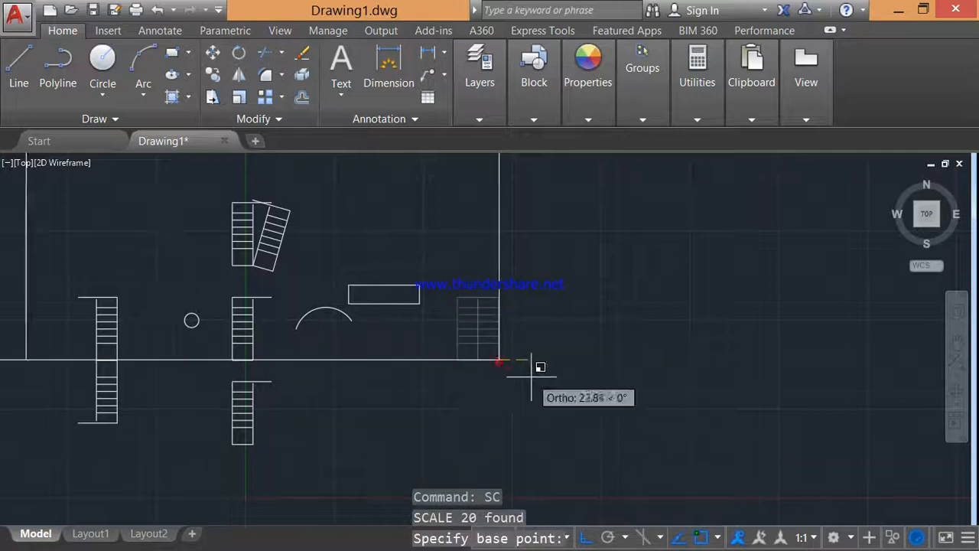
click(488, 360)
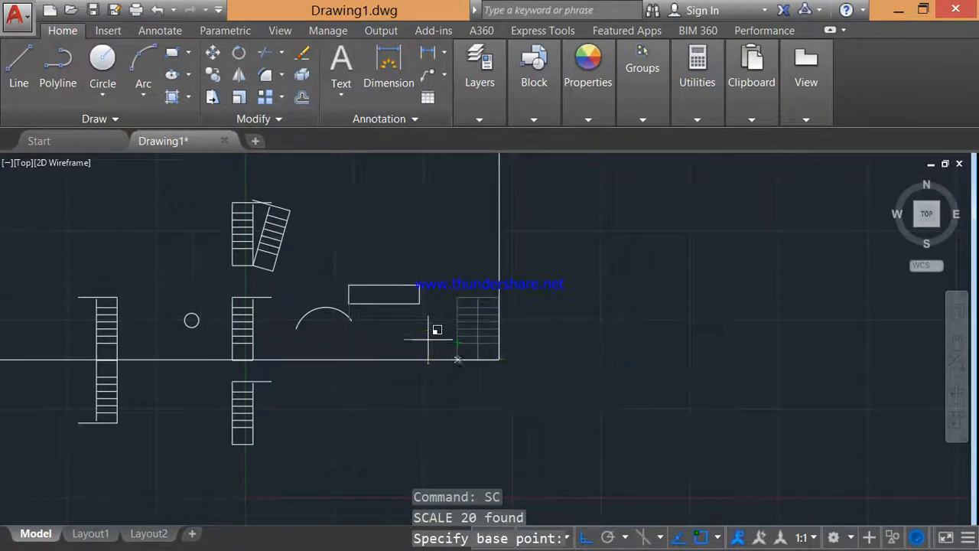
scroll(505, 365, down, 5)
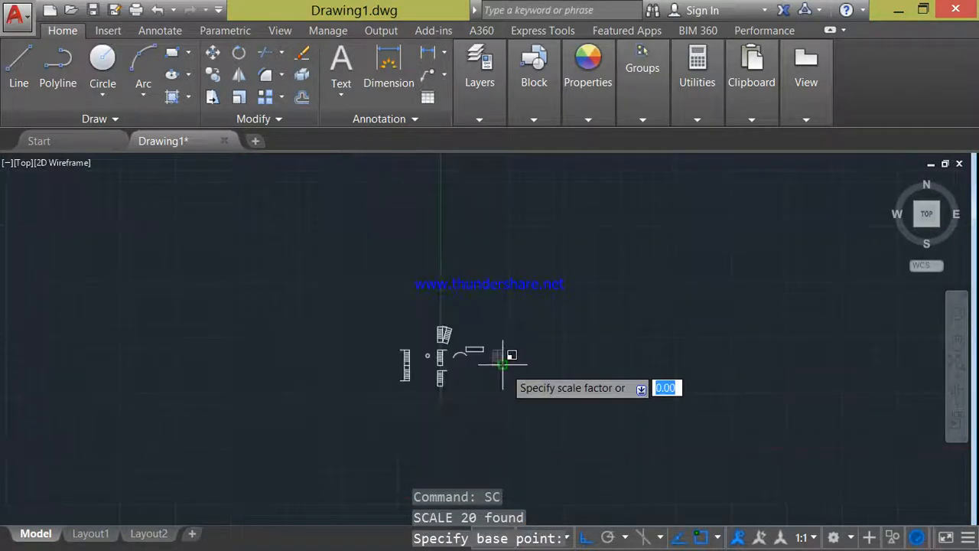
scroll(502, 361, up, 2)
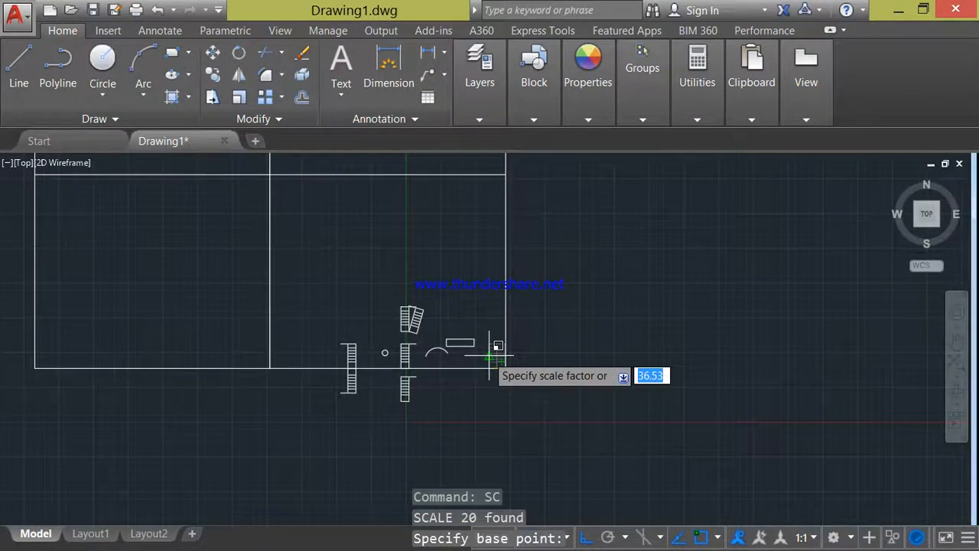
key(Return)
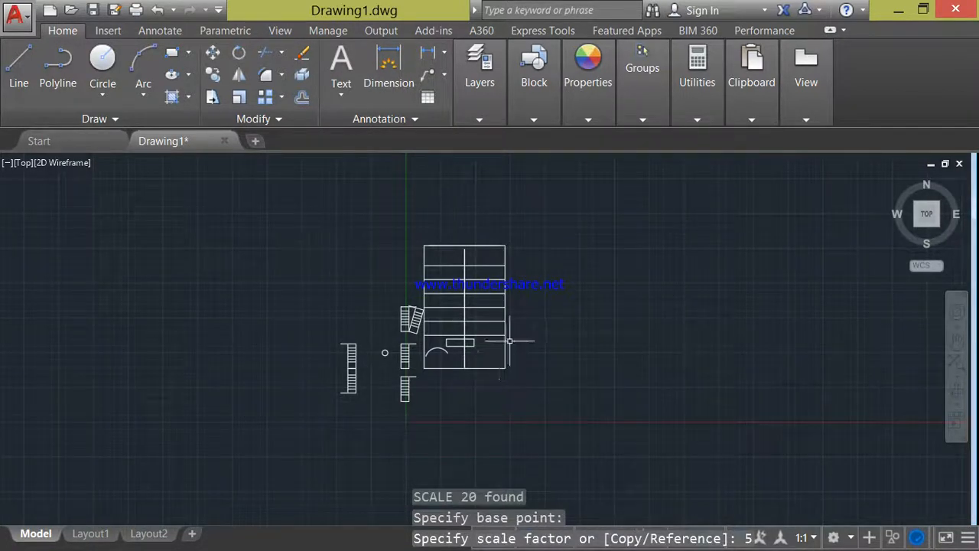
click(529, 238)
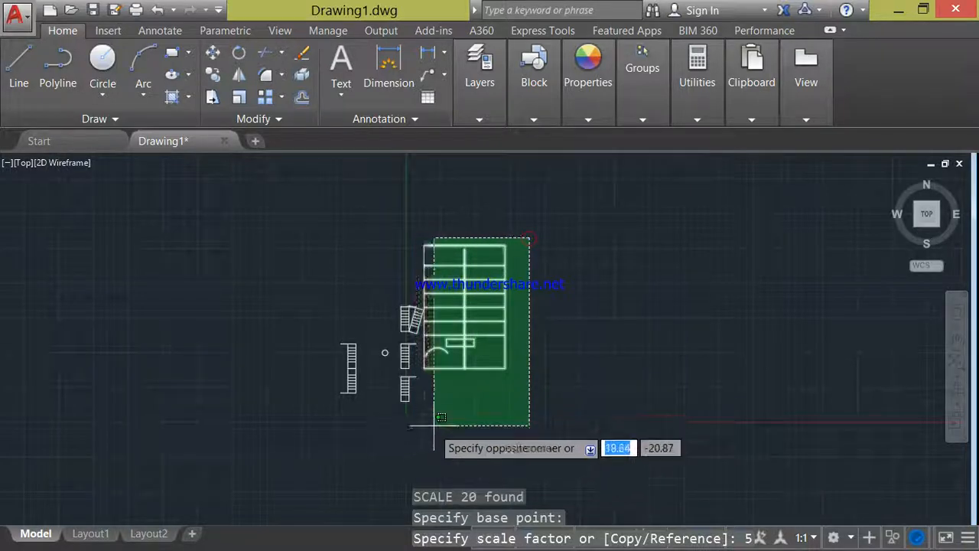
click(512, 402)
click(371, 191)
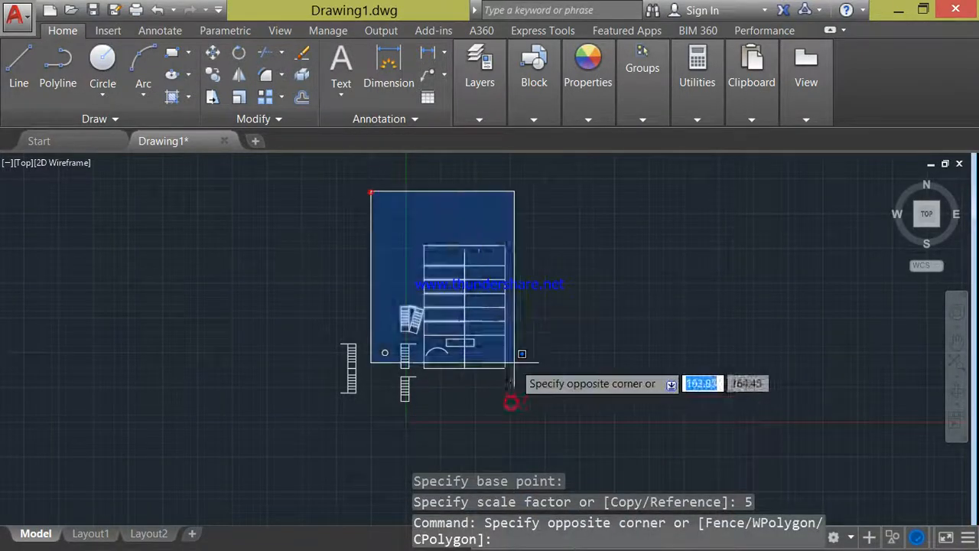
click(560, 390)
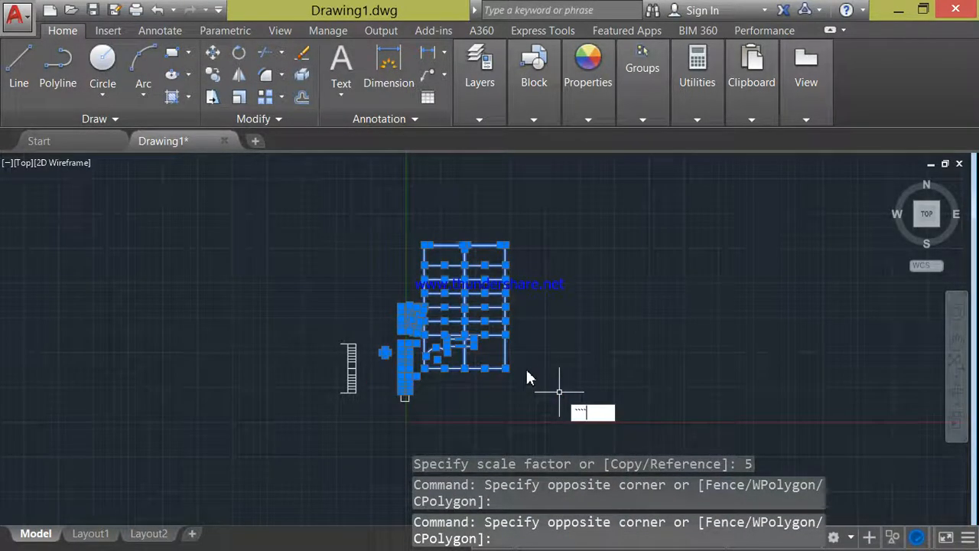
key(Escape)
key(Escape)
key(Escape)
click(399, 223)
key(Escape)
click(421, 230)
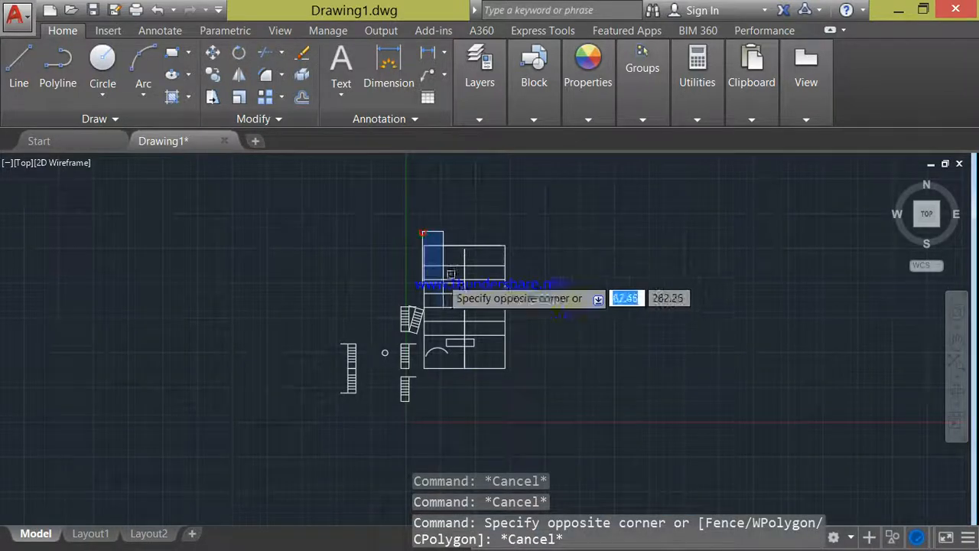
click(517, 404)
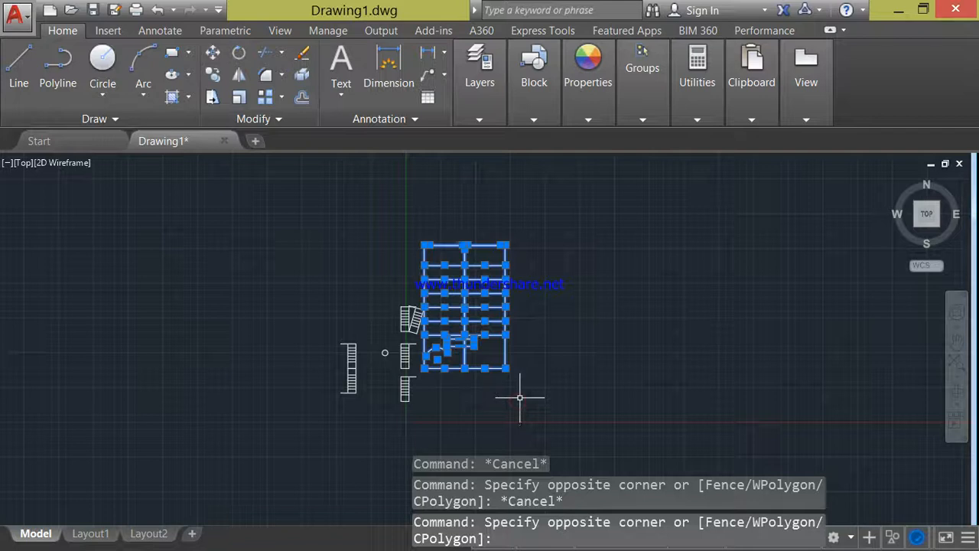
key(Escape)
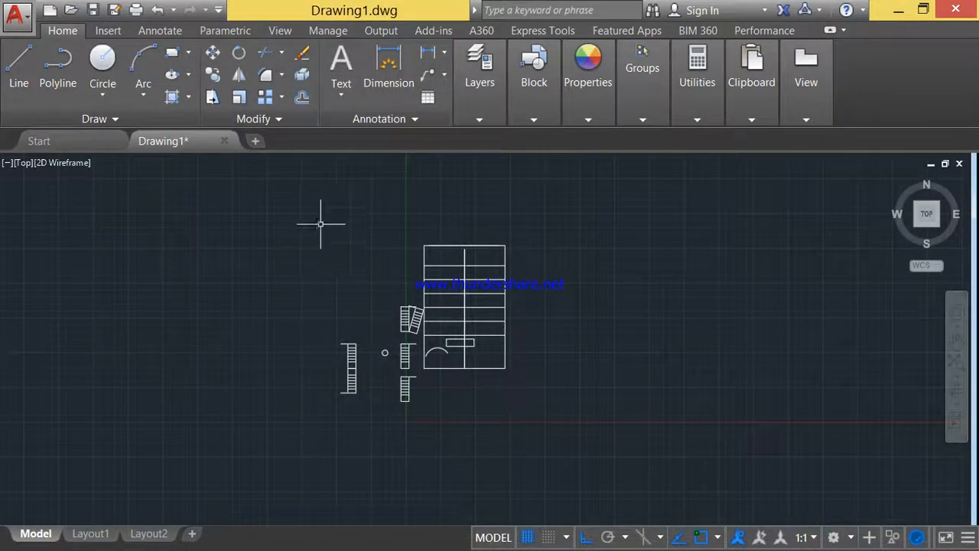
Try to place a multiline text box to the right of the enlarged double ladder.
scroll(341, 181, up, 2)
mouse_move(342, 182)
middle_down()
mouse_move(328, 201)
mouse_move(198, 176)
middle_up()
mouse_move(390, 318)
middle_down()
mouse_move(316, 308)
mouse_move(247, 280)
middle_up()
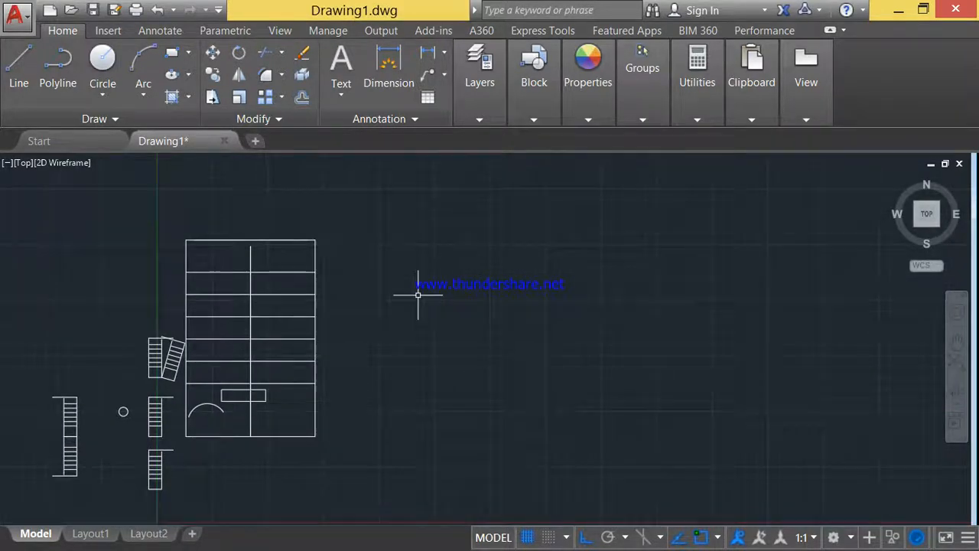
text(MT)
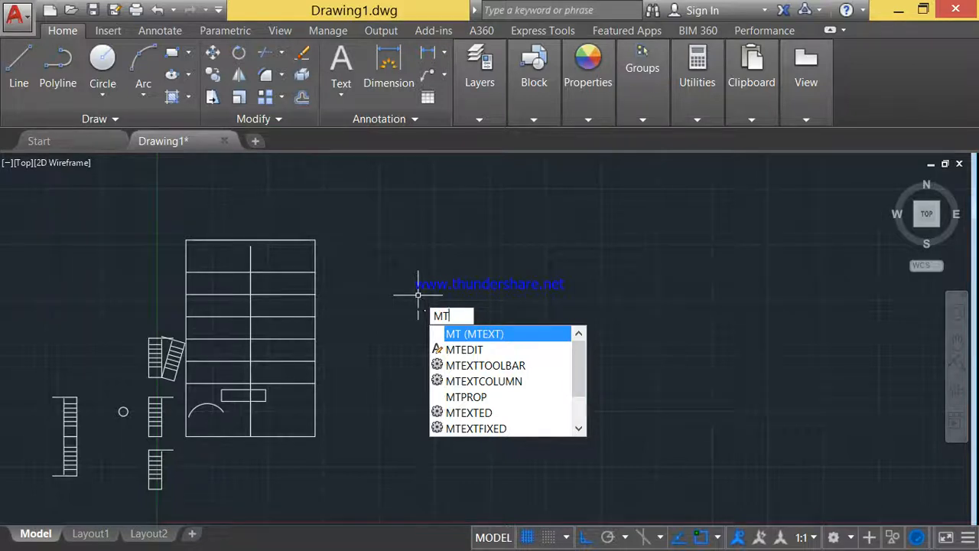
key(Return)
click(389, 281)
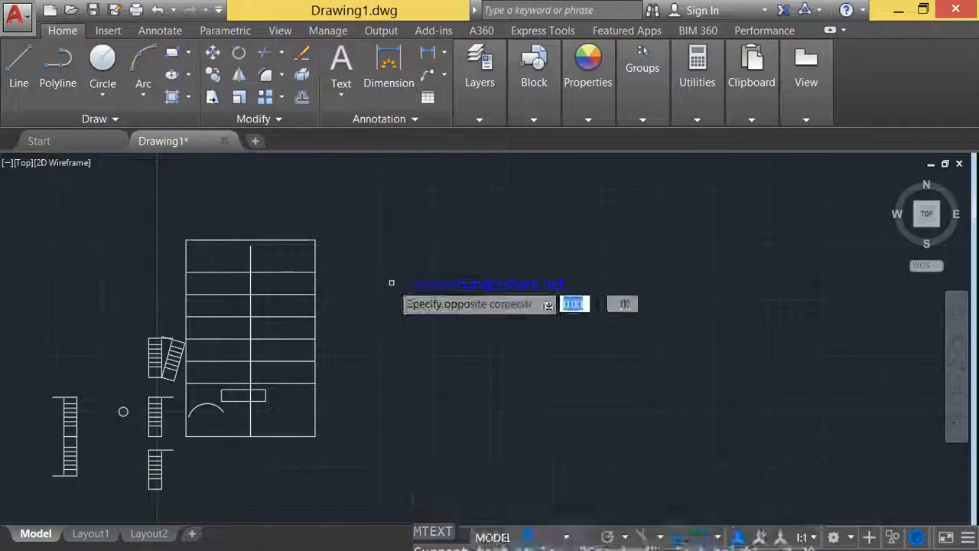
click(604, 339)
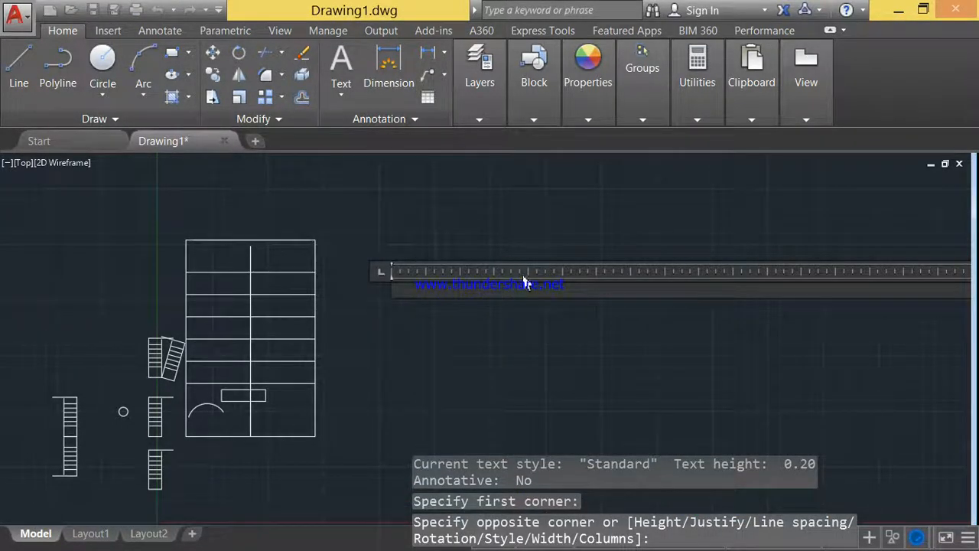
click(595, 299)
scroll(570, 293, down, 8)
scroll(586, 295, up, 2)
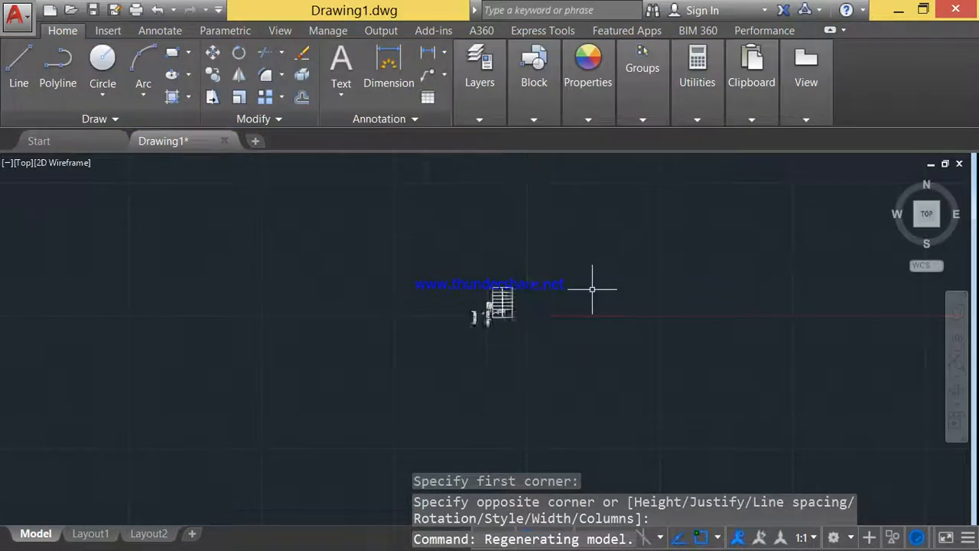
scroll(578, 294, up, 2)
scroll(507, 304, up, 4)
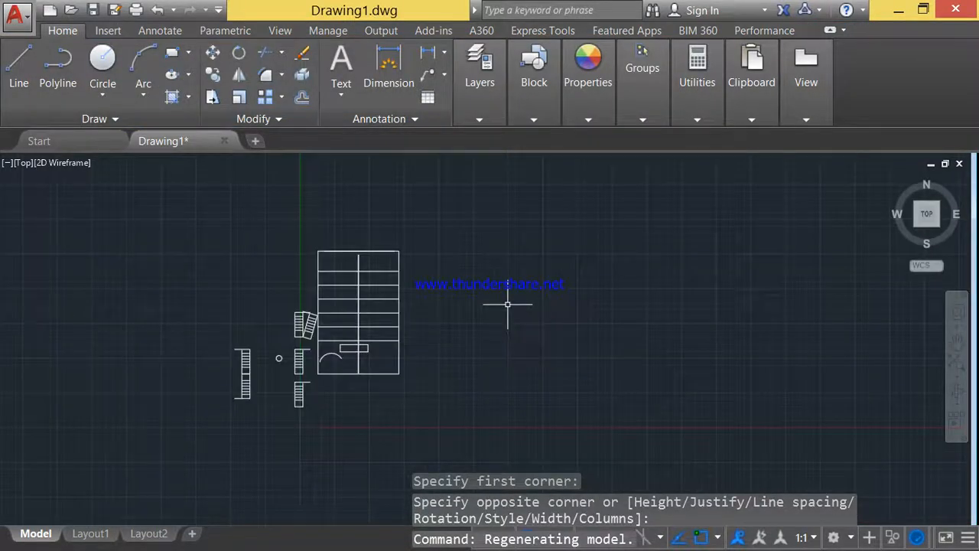
key(Escape)
key(Escape)
key(Escape)
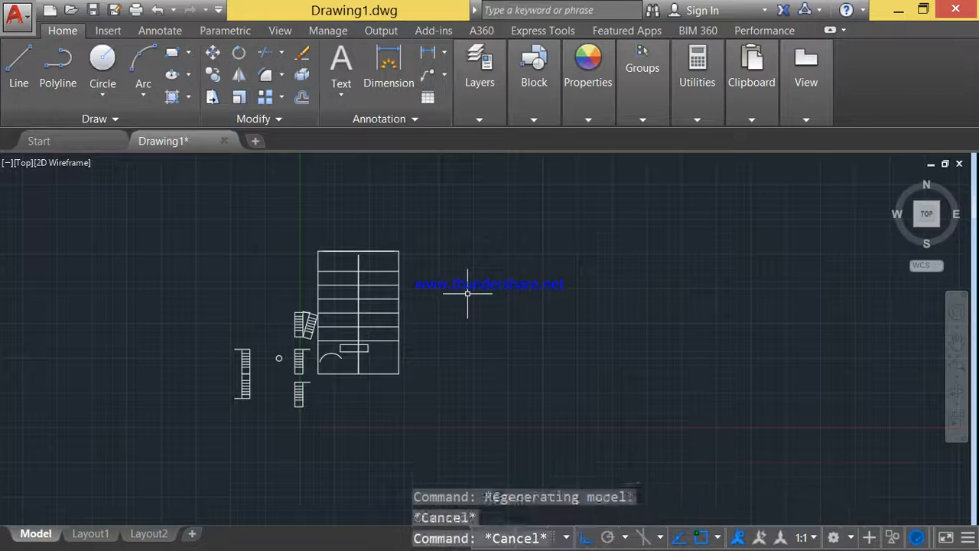
Place a multiline text box right of the enlarged double ladder and enter "COMPUTER AIDED BUILDING PLANNING AND DRAWING".
text(m)
key(Return)
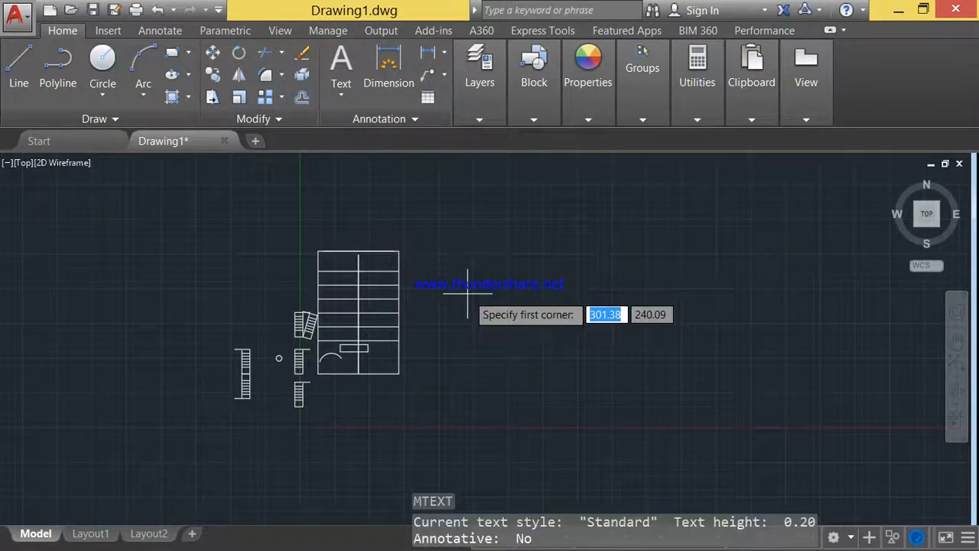
click(459, 280)
click(581, 336)
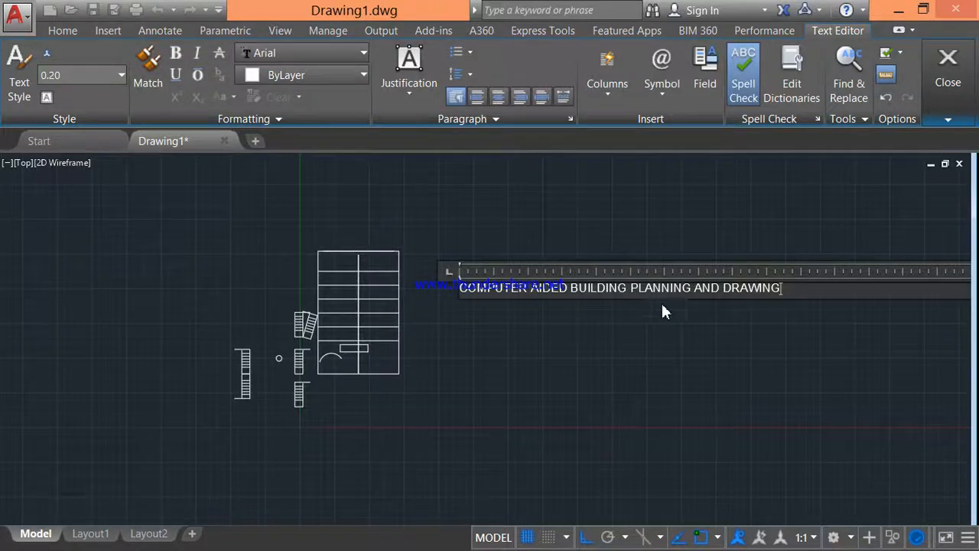
scroll(664, 310, down, 1)
scroll(700, 310, down, 1)
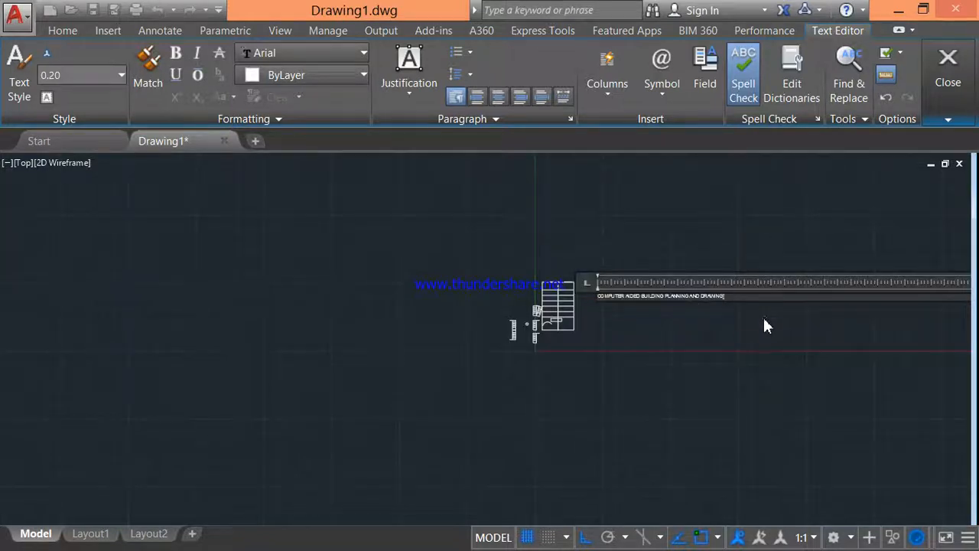
scroll(767, 326, down, 2)
scroll(796, 318, up, 4)
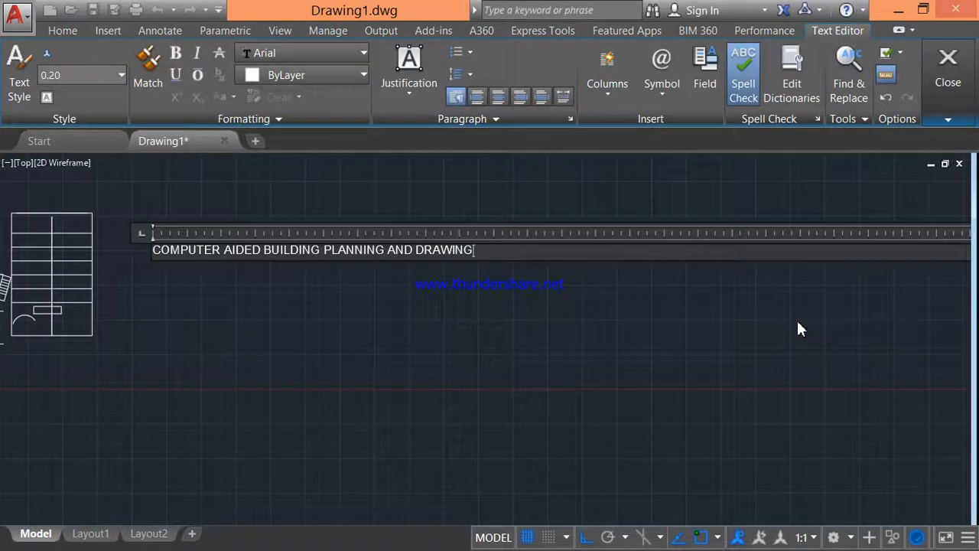
scroll(796, 319, down, 1)
Add two empty lines below the text "COMPUTER AIDED BUILDING PLANNING AND DRAWING".
key(Return)
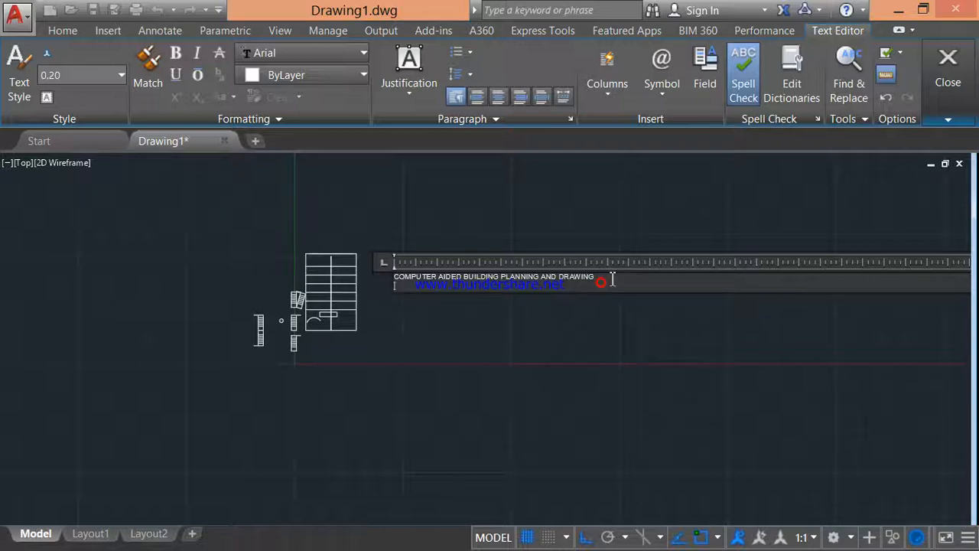
middle_click(807, 277)
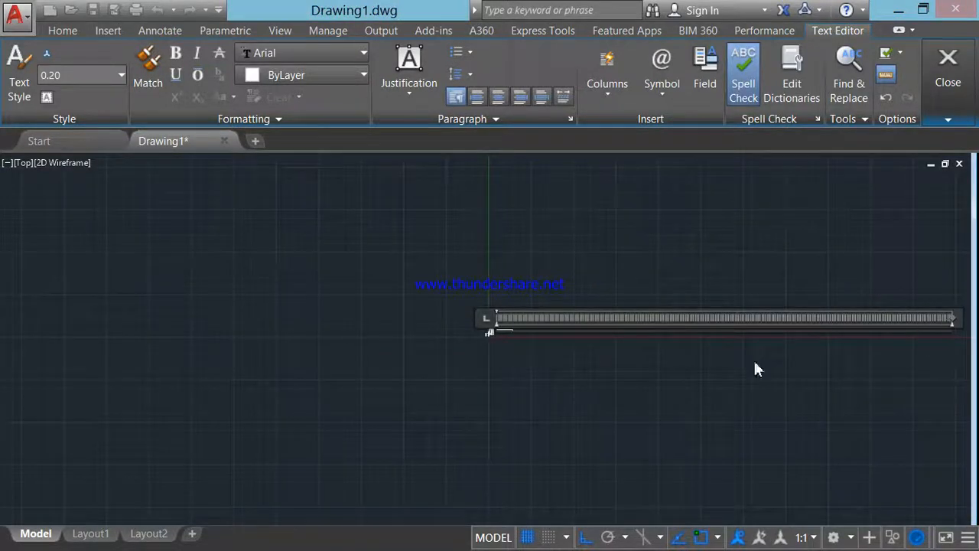
scroll(527, 357, up, 6)
scroll(493, 312, down, 4)
middle_drag(470, 278, 472, 313)
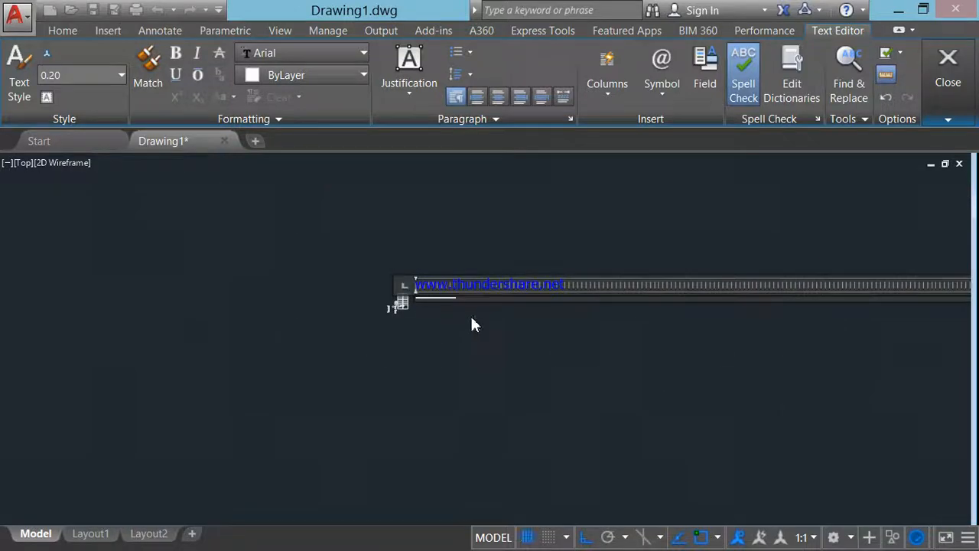
scroll(471, 313, up, 6)
key(Return)
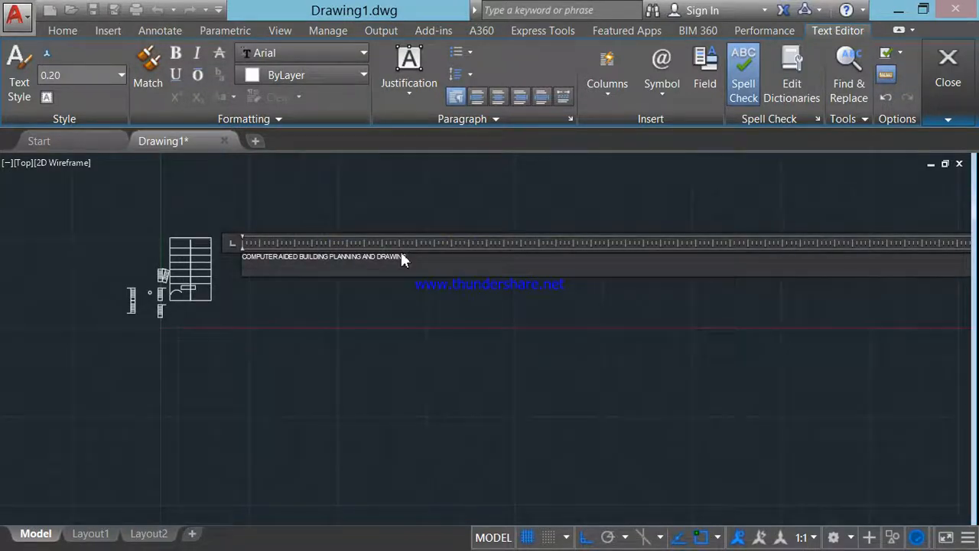
Adjust the empty lines below the text "COMPUTER AIDED BUILDING PLANNING AND DRAWING" and close the text editor, saving the changes.
click(417, 258)
key(Return)
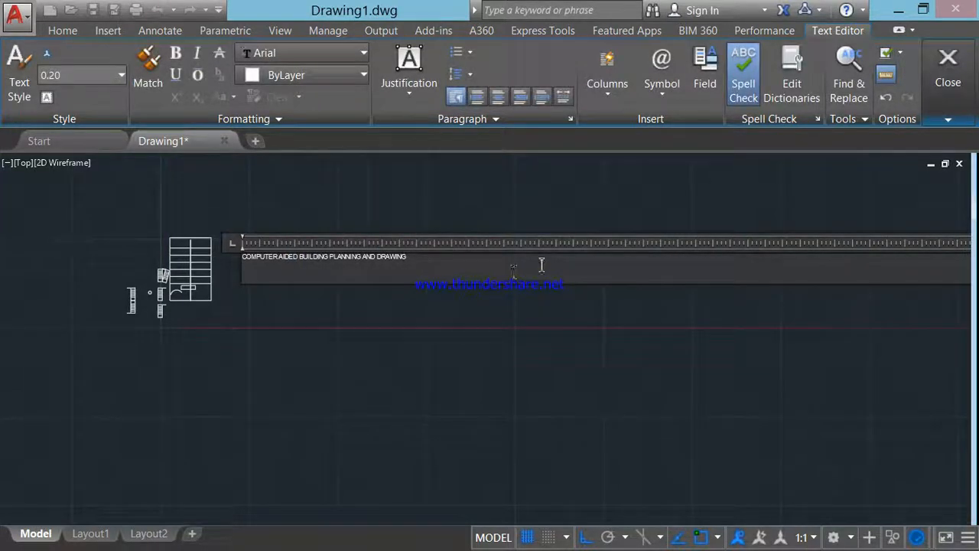
scroll(714, 273, down, 1)
scroll(773, 274, down, 2)
middle_drag(820, 273, 5, 350)
key(F7)
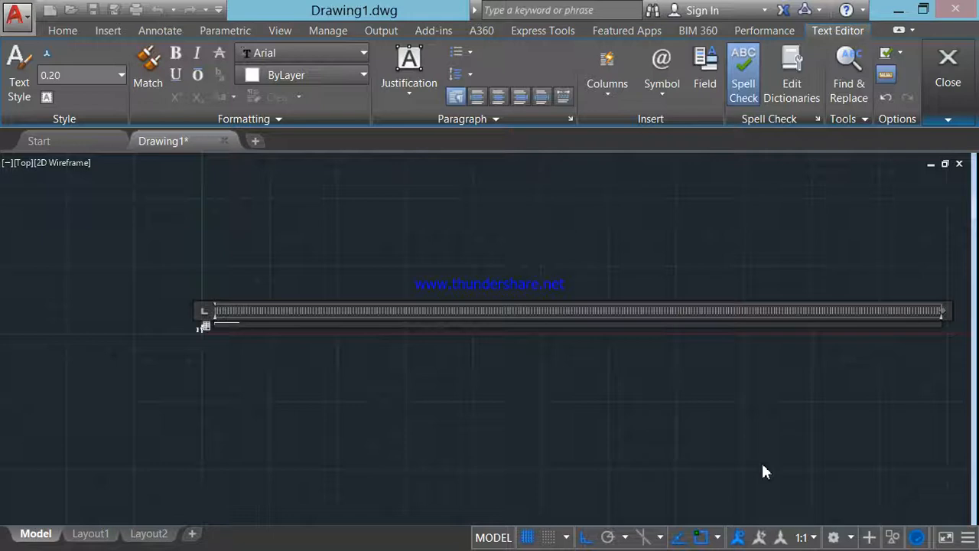
scroll(218, 313, up, 5)
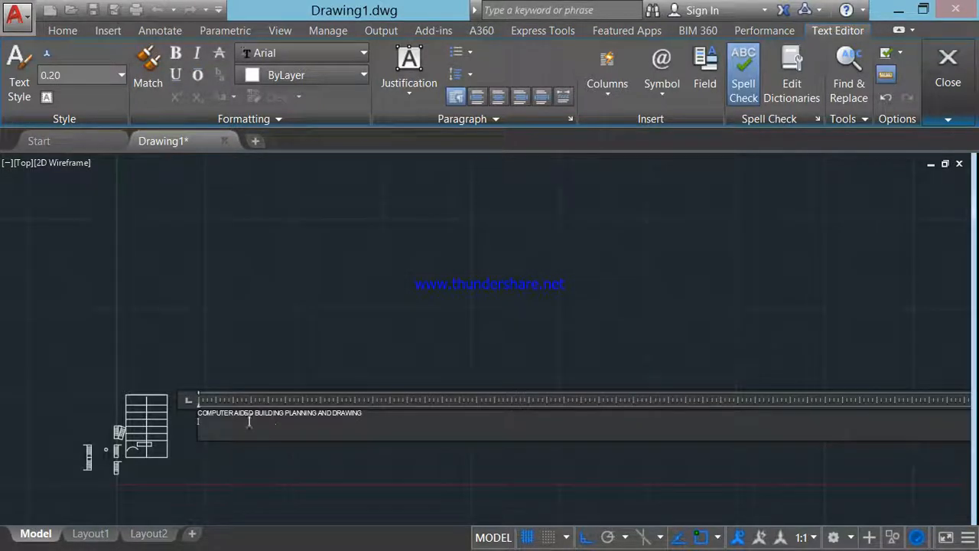
key(BackSpace)
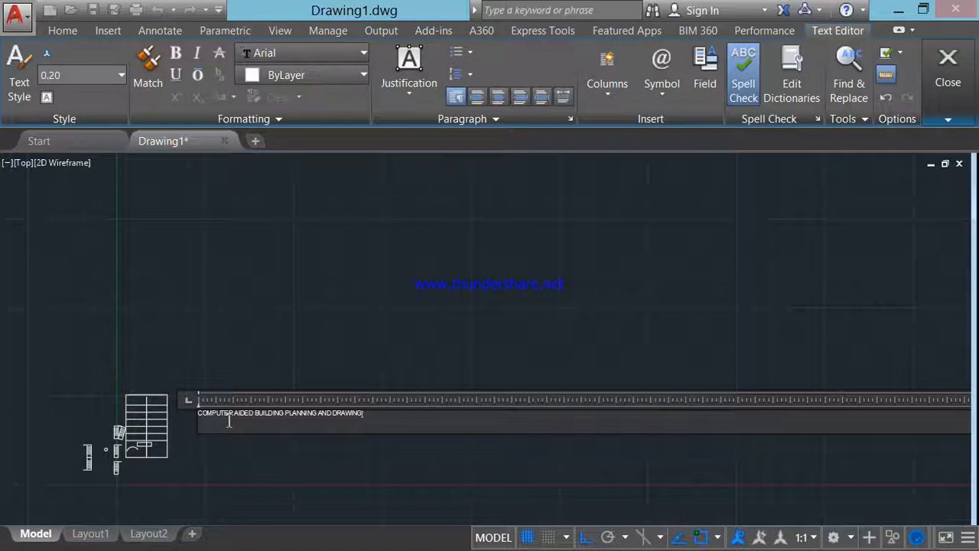
key(Return)
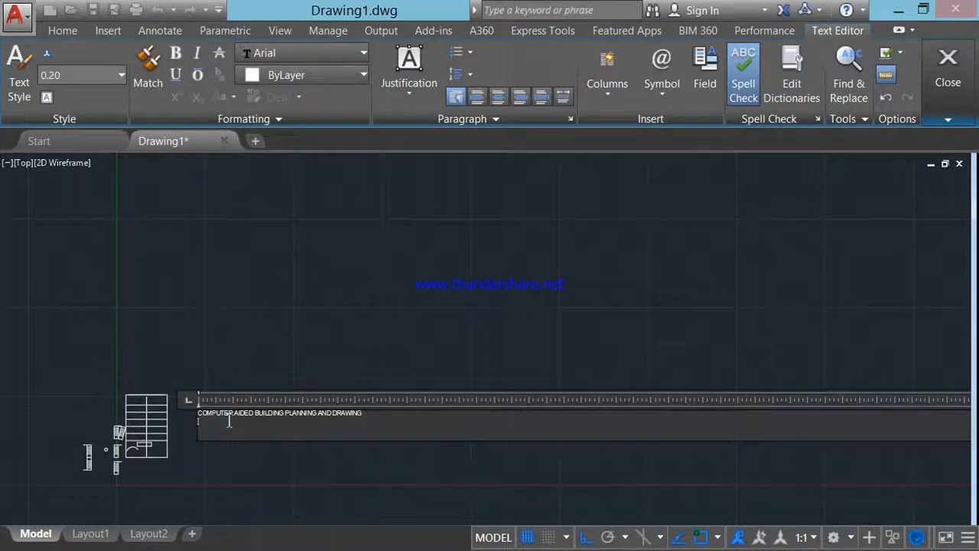
key(Escape)
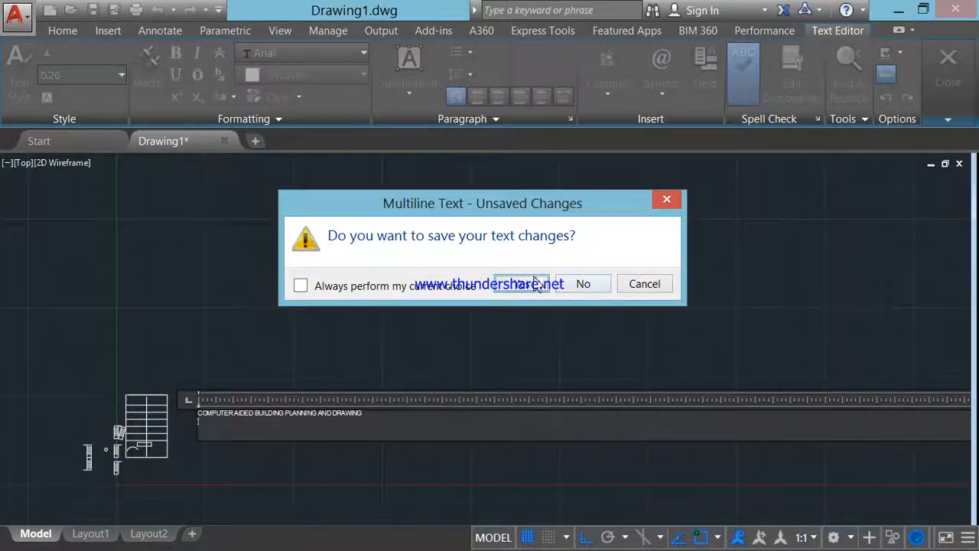
click(583, 284)
Scale up the multiline text, entering 5 as the base point and picking the scale factor freehand in the drawing.
mouse_move(97, 419)
middle_down()
mouse_move(109, 385)
mouse_move(166, 313)
middle_up()
scroll(220, 310, up, 4)
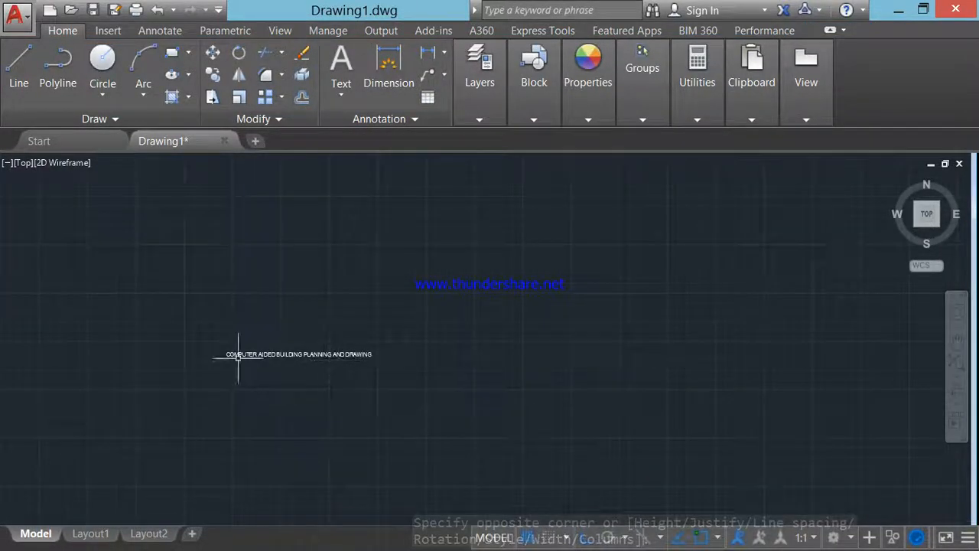
scroll(252, 351, up, 4)
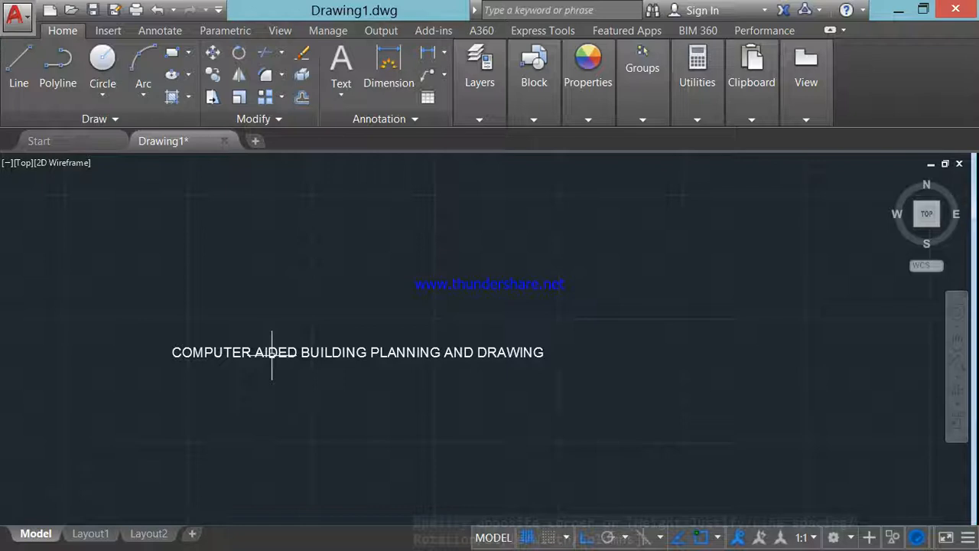
scroll(356, 331, down, 6)
scroll(355, 352, up, 5)
scroll(351, 309, down, 3)
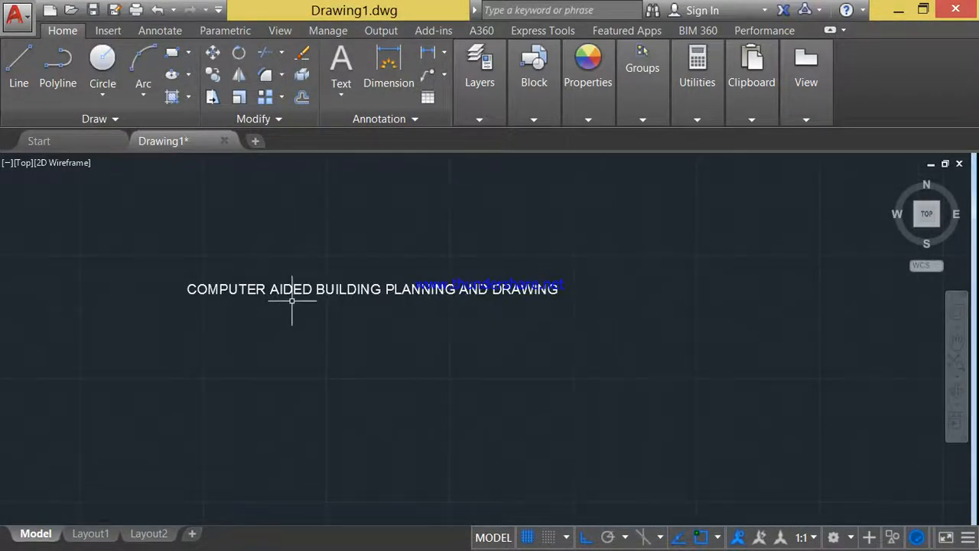
scroll(415, 356, down, 6)
click(467, 333)
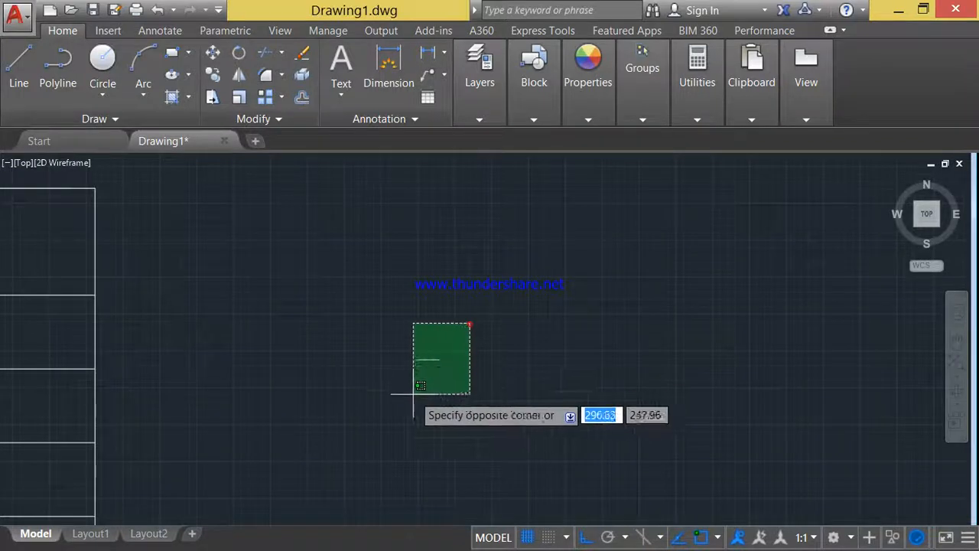
click(406, 396)
text(s)
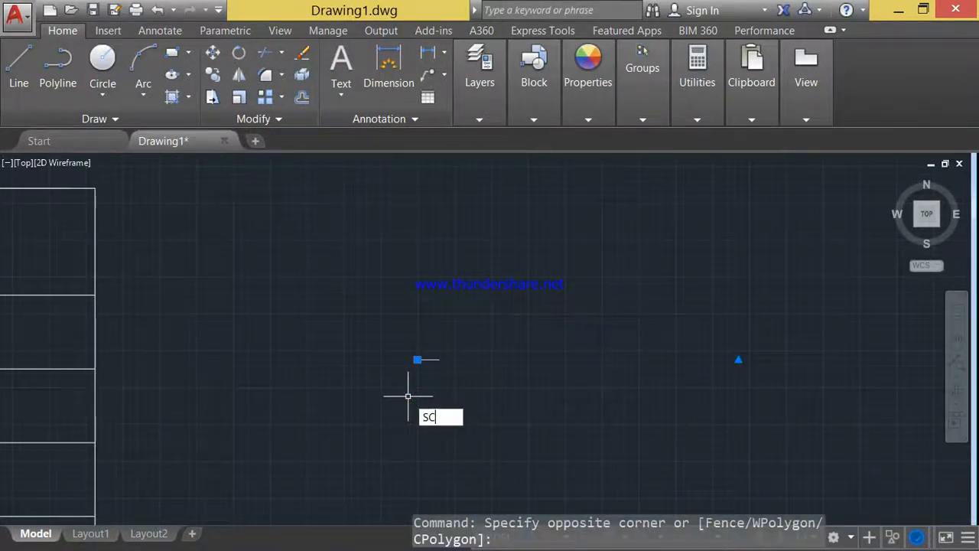
key(Return)
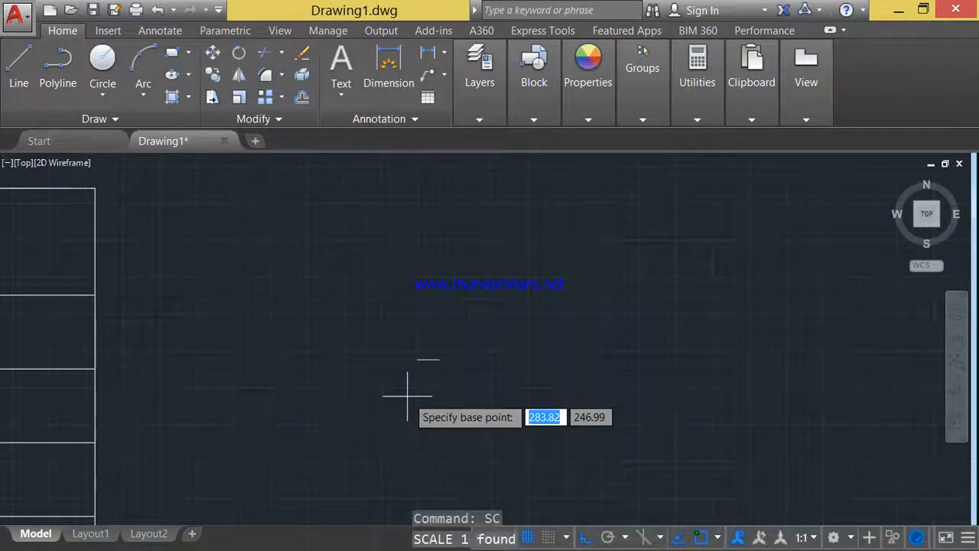
text(5)
key(Return)
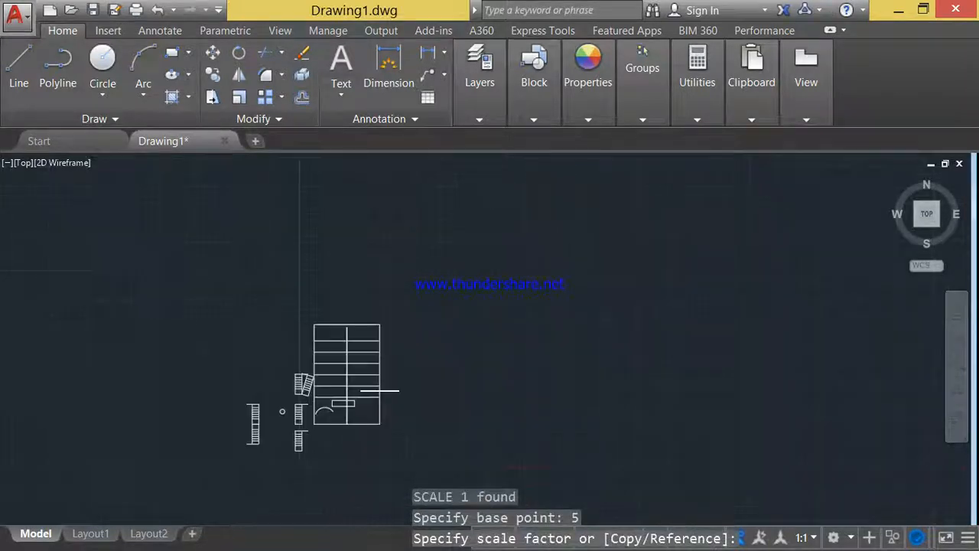
scroll(365, 398, up, 2)
scroll(442, 324, down, 3)
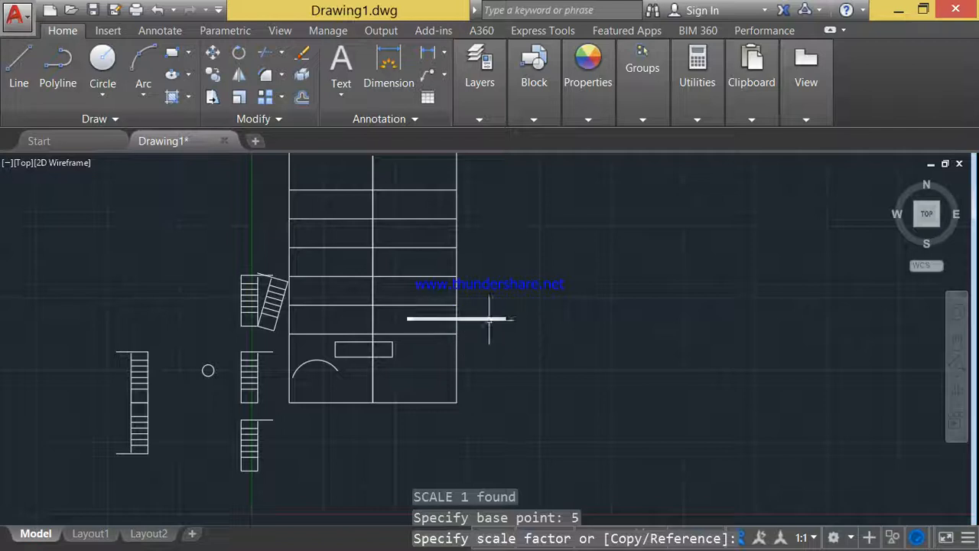
click(529, 349)
Scale the multiline text by a factor of 5 from its upper-left corner.
click(530, 349)
click(461, 274)
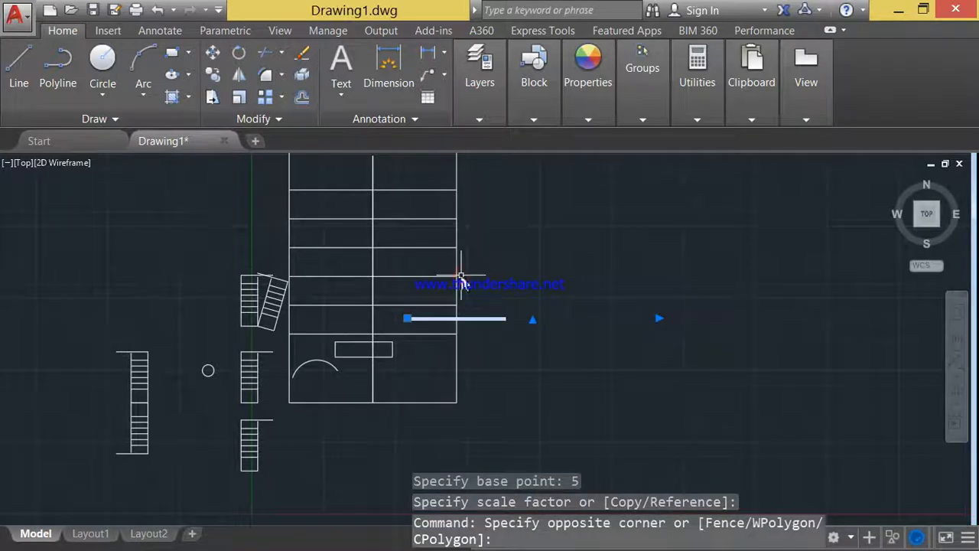
text(sc)
key(Return)
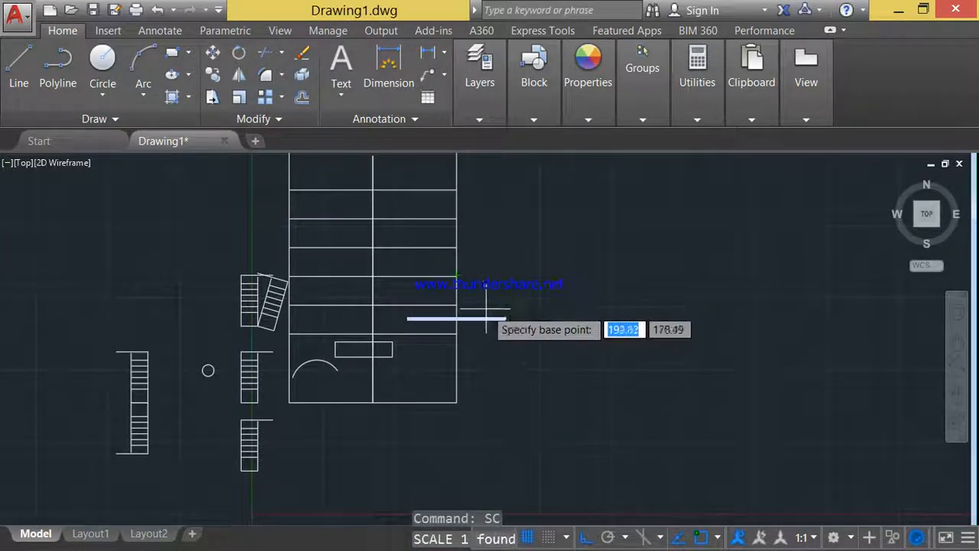
scroll(515, 284, down, 5)
scroll(524, 275, down, 2)
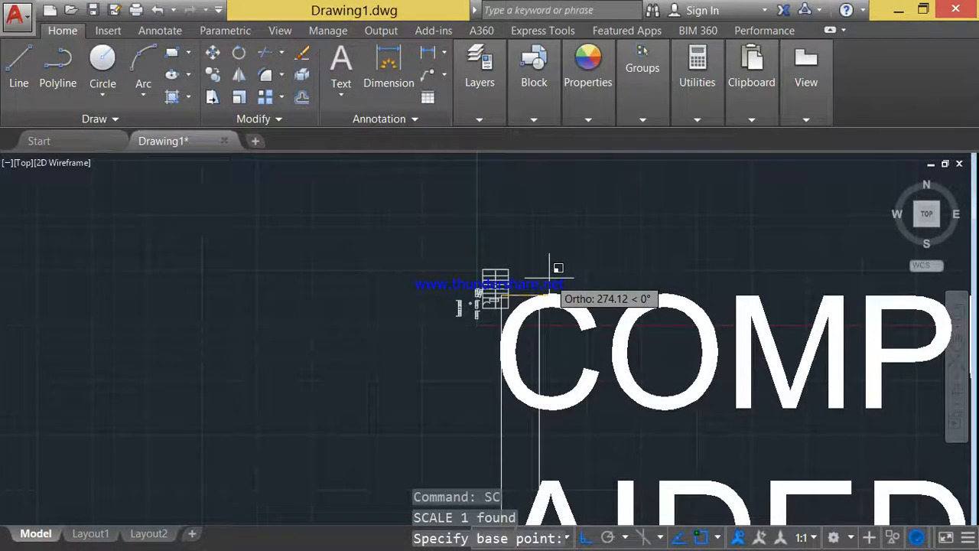
click(550, 280)
text(5)
key(Return)
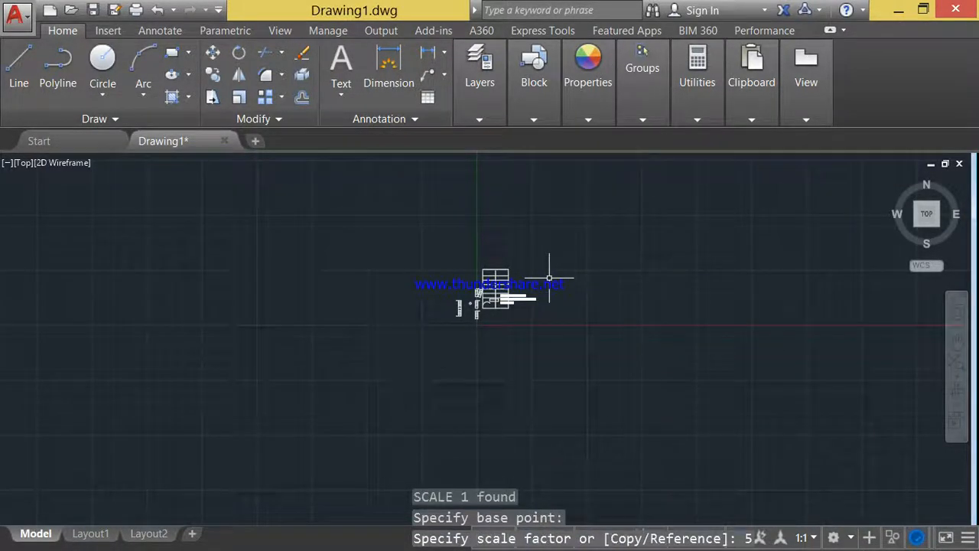
Move the multiline text by its upper-left grip to the right of the enlarged double ladder.
click(633, 388)
click(375, 282)
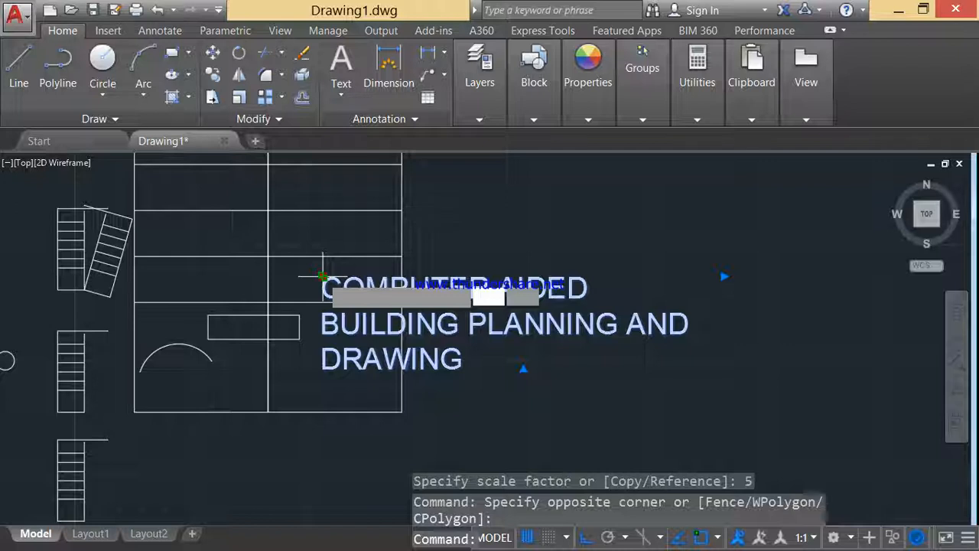
click(322, 276)
scroll(543, 205, down, 4)
key(Escape)
key(Escape)
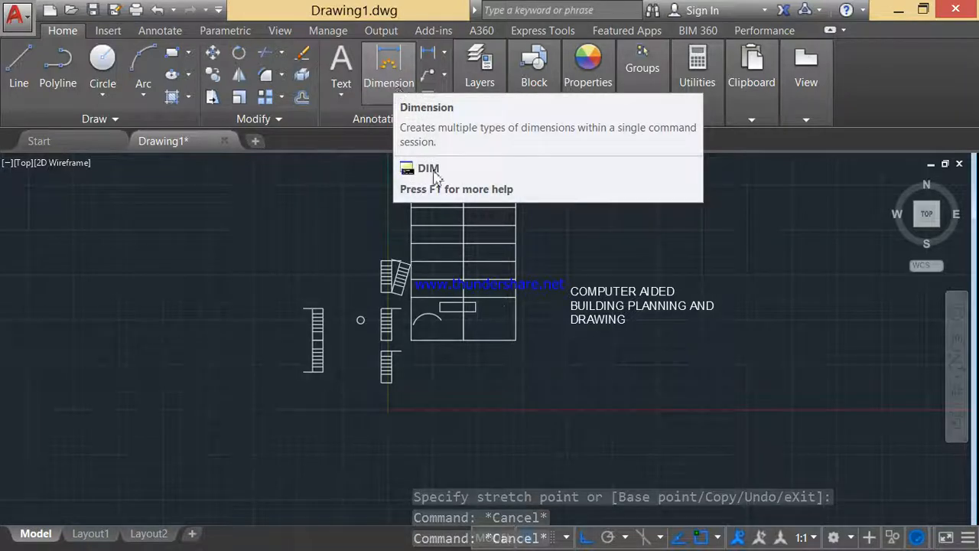
Add a linear dimension across the top edge of the enlarged double ladder, placing the dimension line just above it.
middle_drag(478, 231, 493, 271)
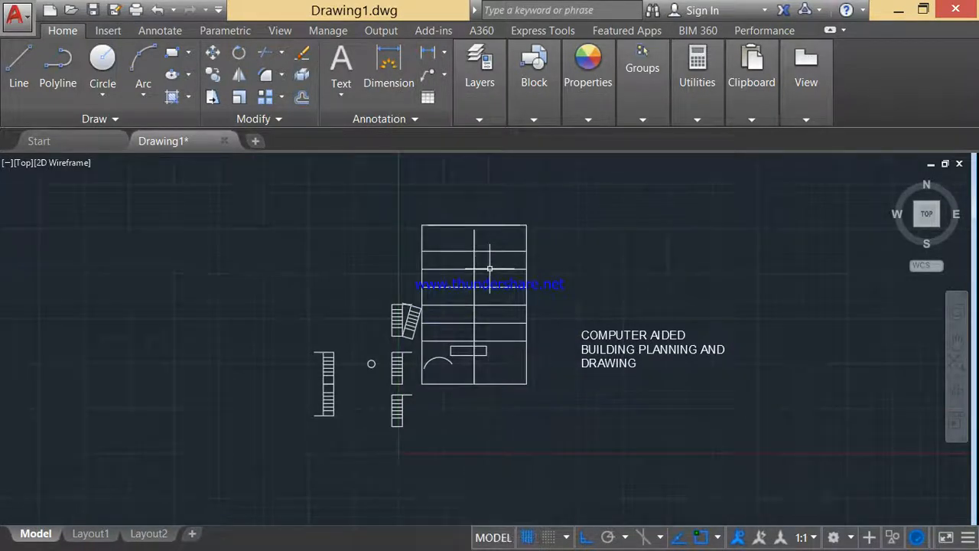
key(Escape)
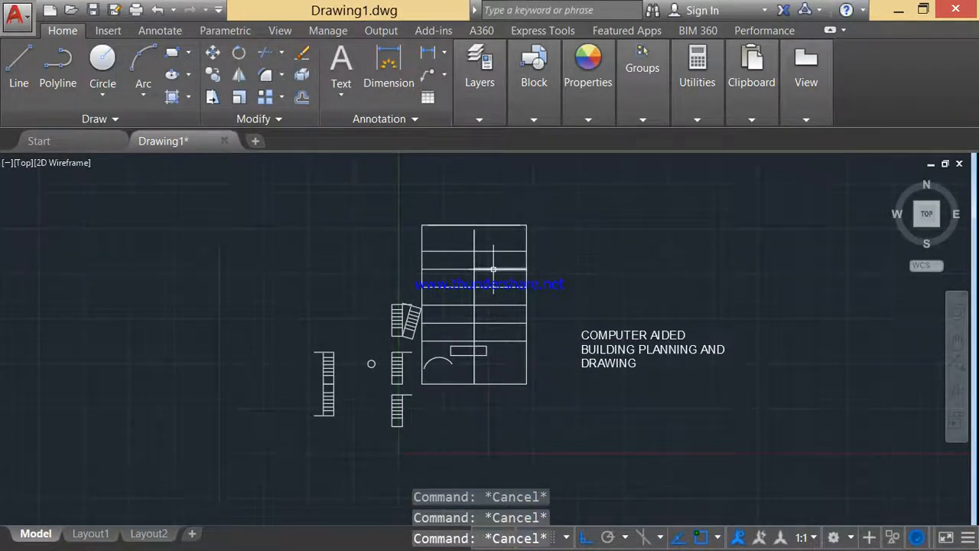
text(D)
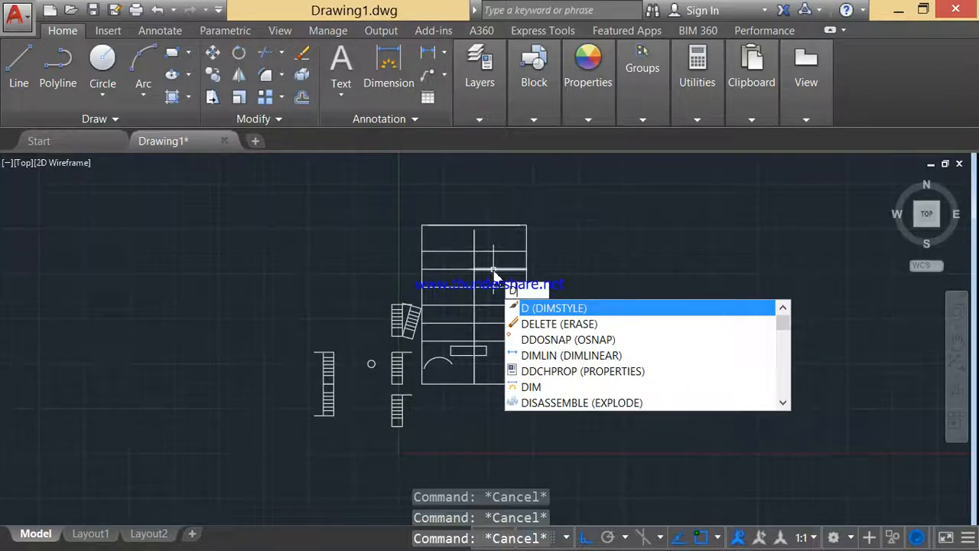
text(IMLINEAR)
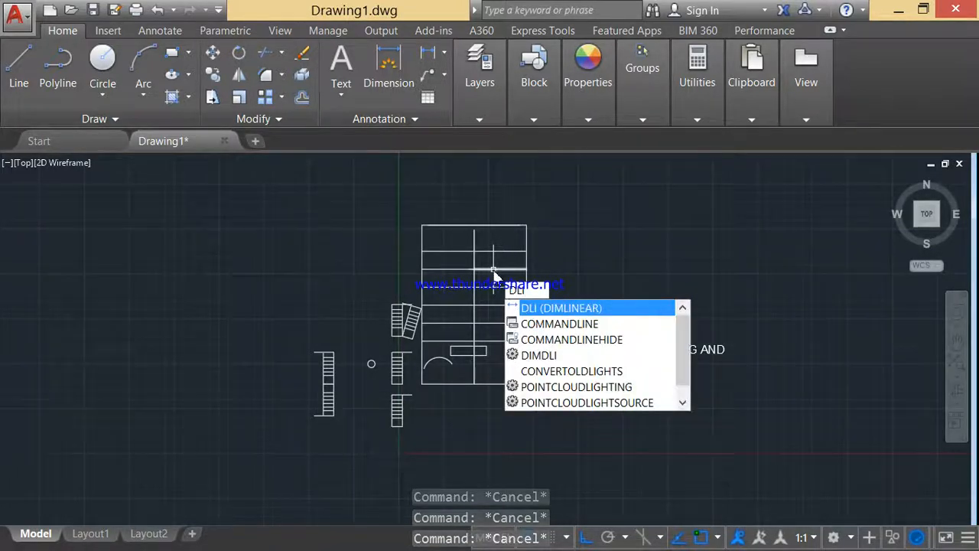
key(Return)
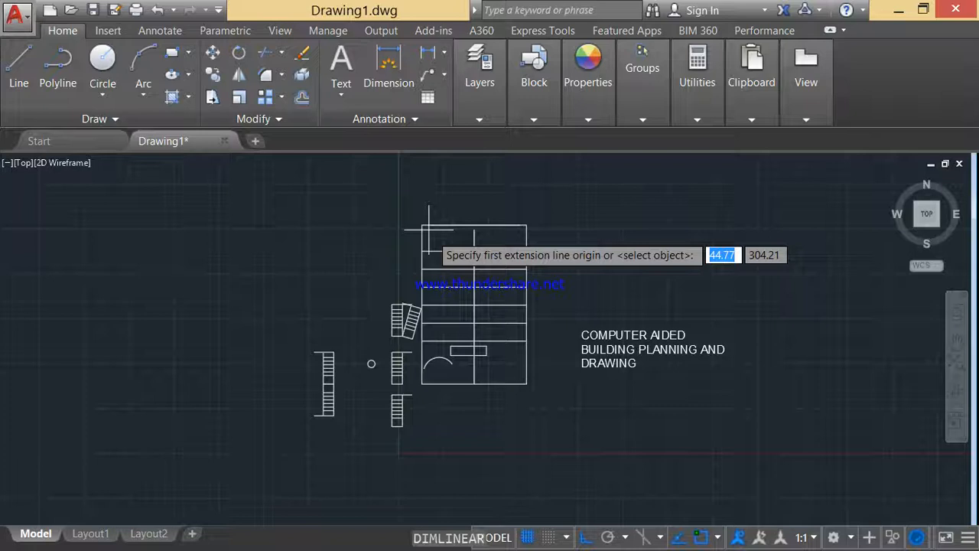
click(422, 224)
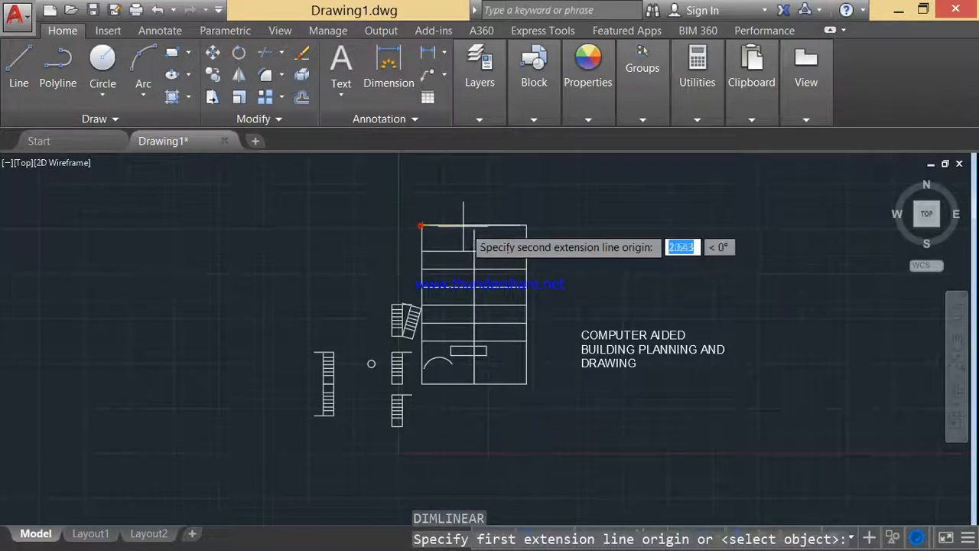
click(525, 225)
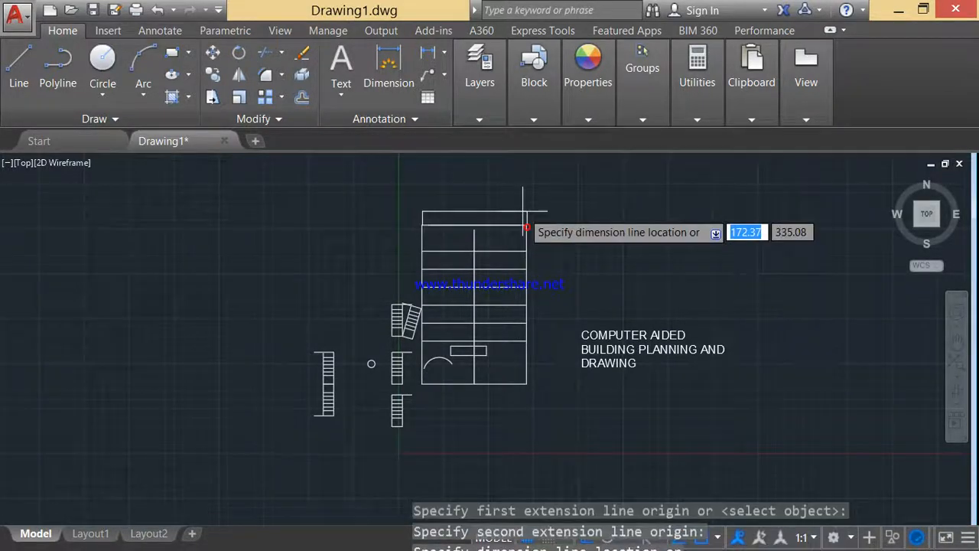
Examine the size of the new dimension's text compared with the ladder and the multiline text.
scroll(469, 215, up, 8)
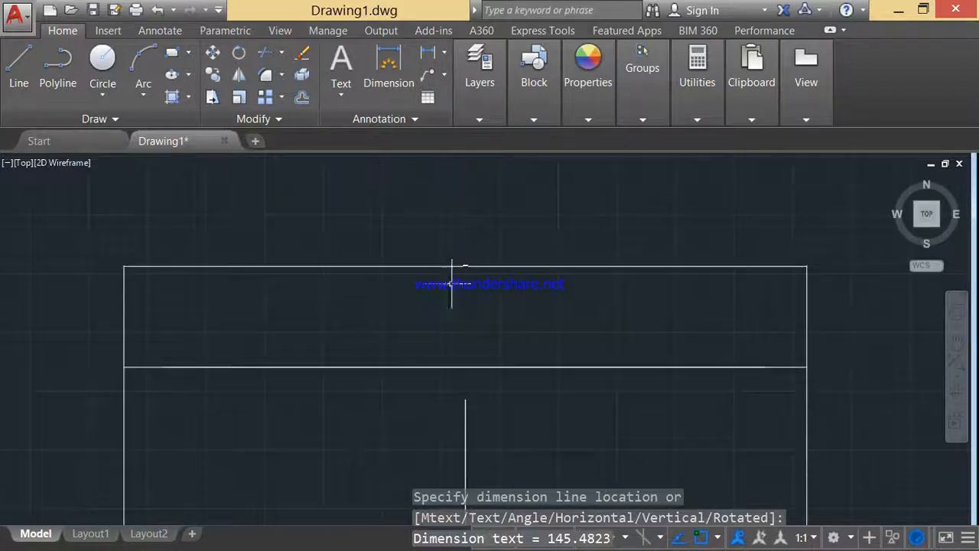
scroll(463, 267, up, 4)
scroll(467, 260, down, 6)
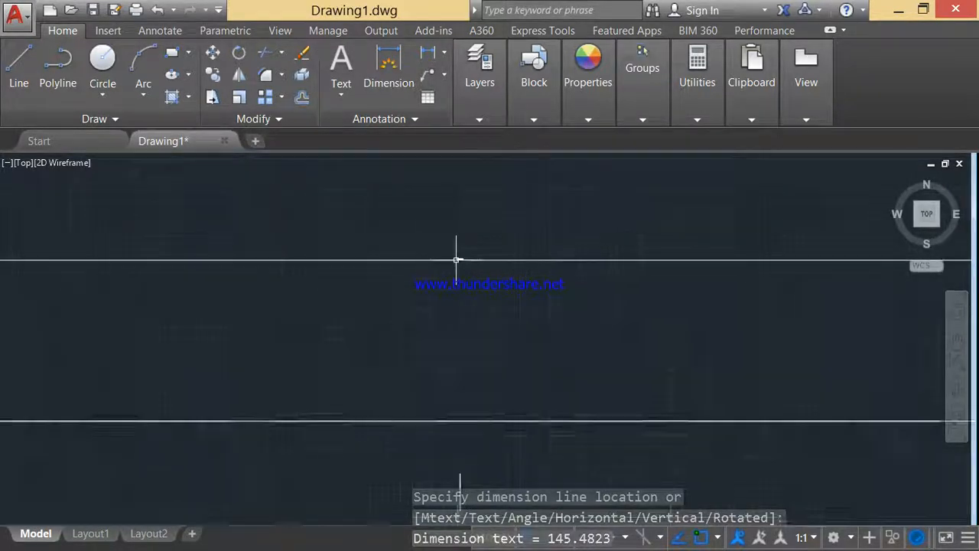
scroll(469, 279, down, 8)
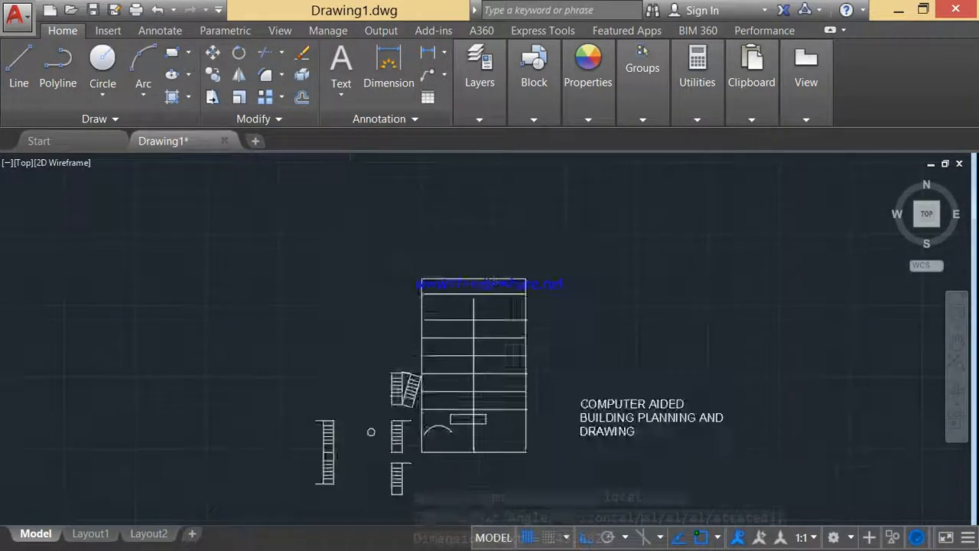
scroll(536, 322, up, 3)
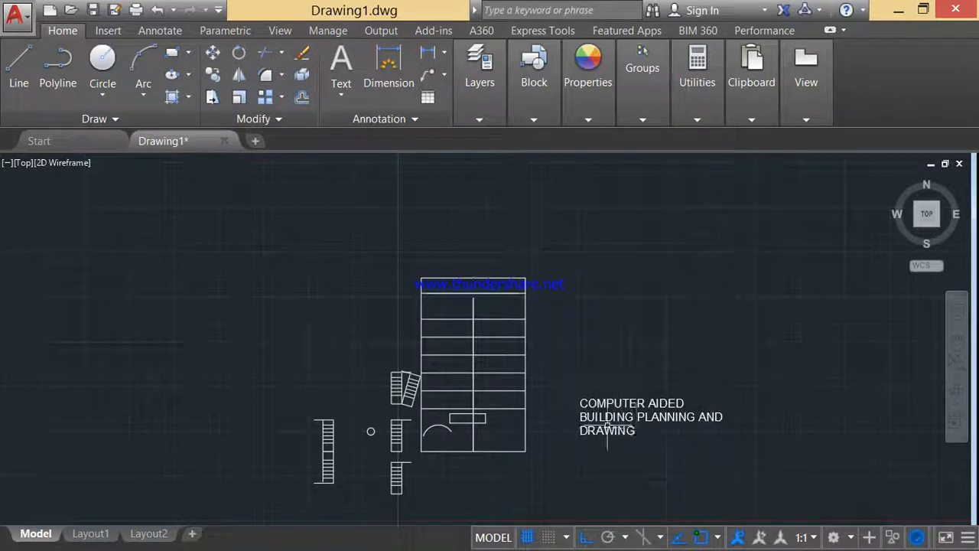
scroll(482, 282, up, 6)
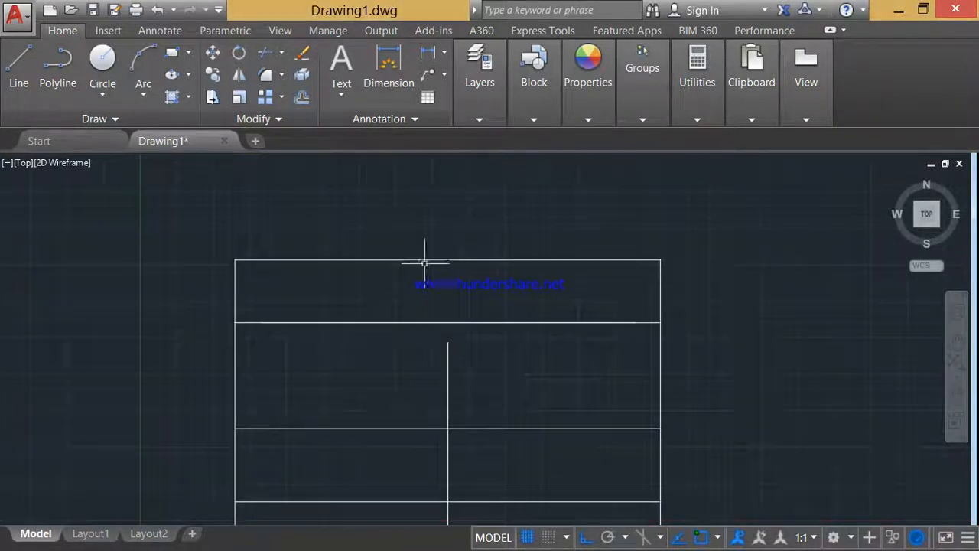
scroll(452, 267, up, 2)
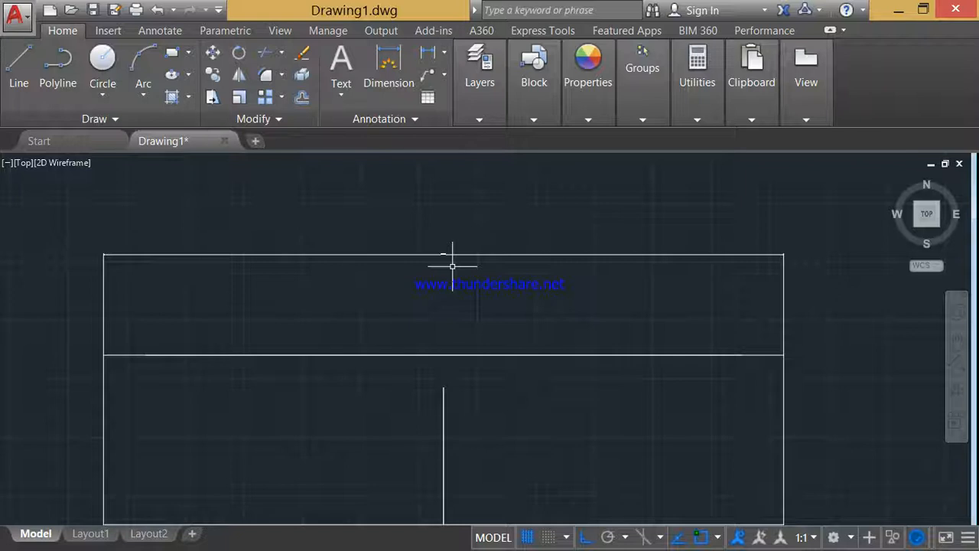
Open the Standard dimension style for modification and bring up its text settings.
key(Escape)
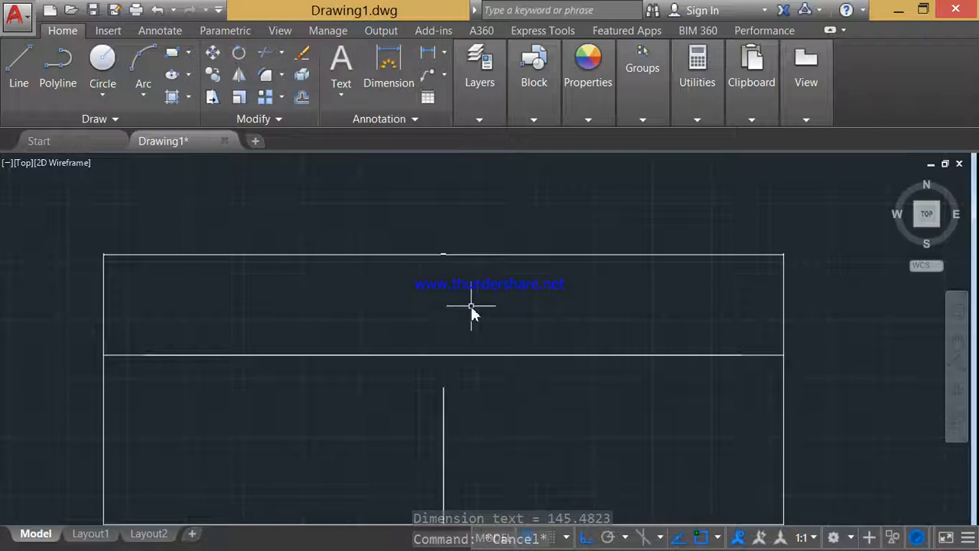
text(D)
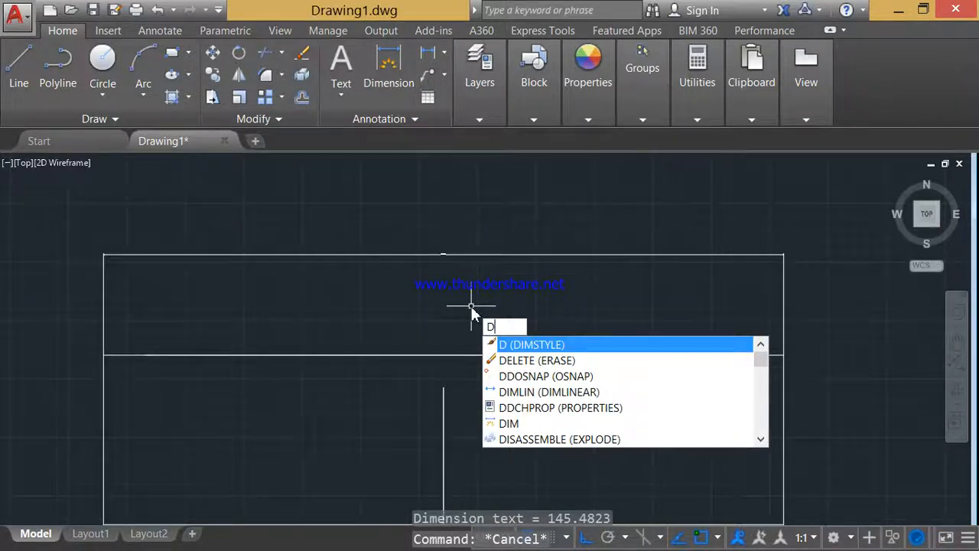
key(Return)
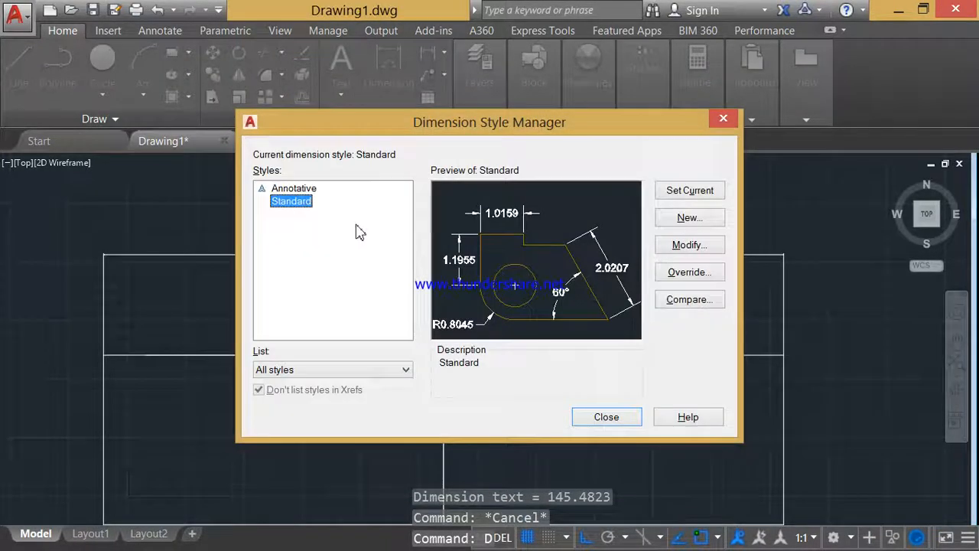
click(690, 245)
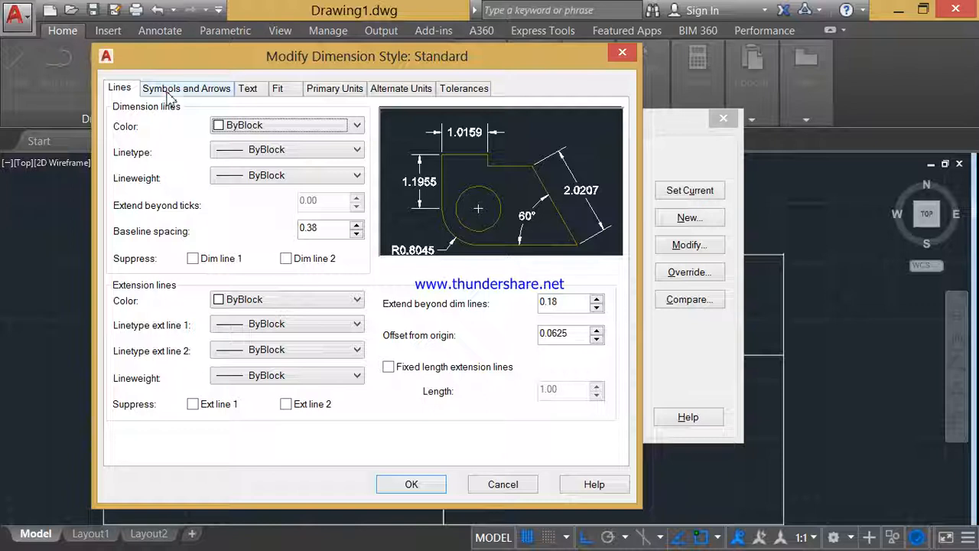
click(171, 92)
click(263, 90)
click(275, 90)
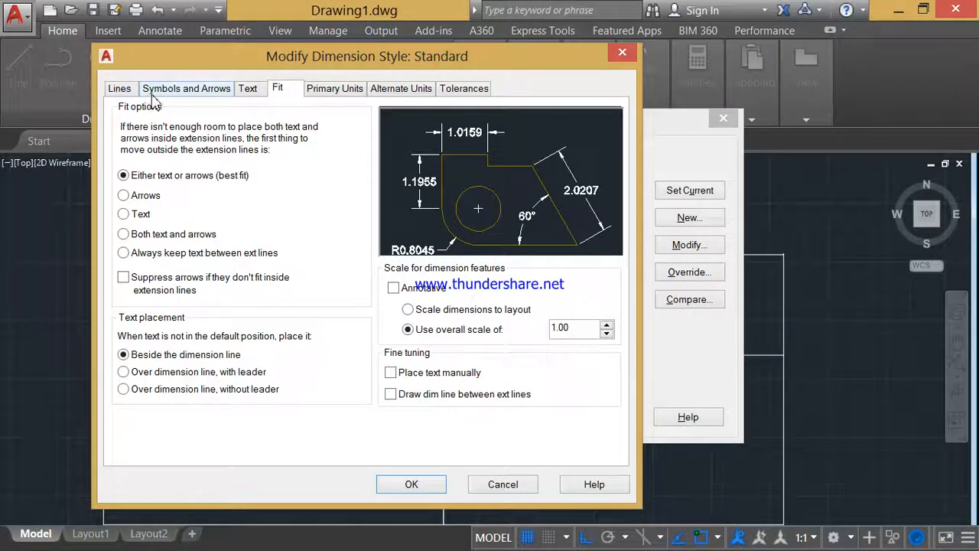
click(249, 89)
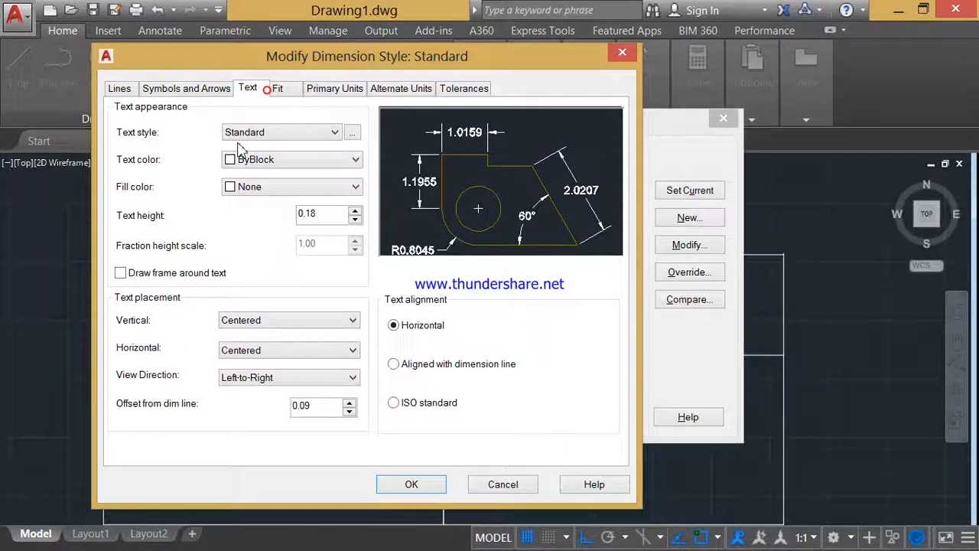
Enter a text height of .18 for the Standard dimension style, accept it and make the style current.
click(330, 214)
drag(330, 214, 286, 208)
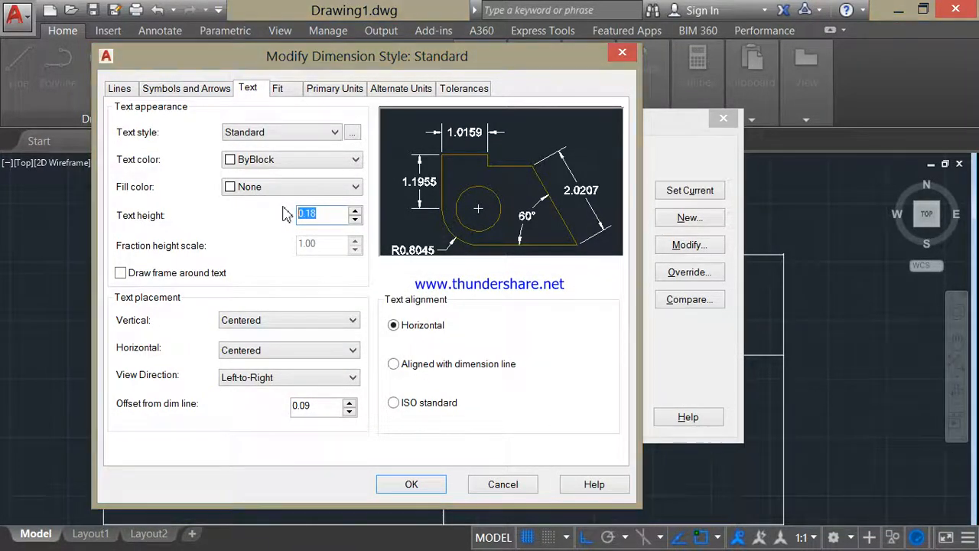
key(BackSpace)
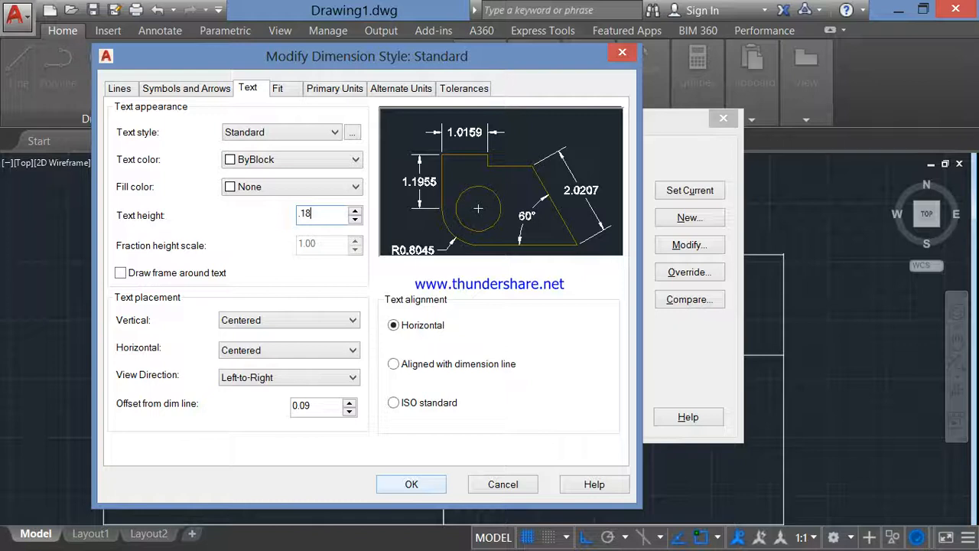
click(410, 486)
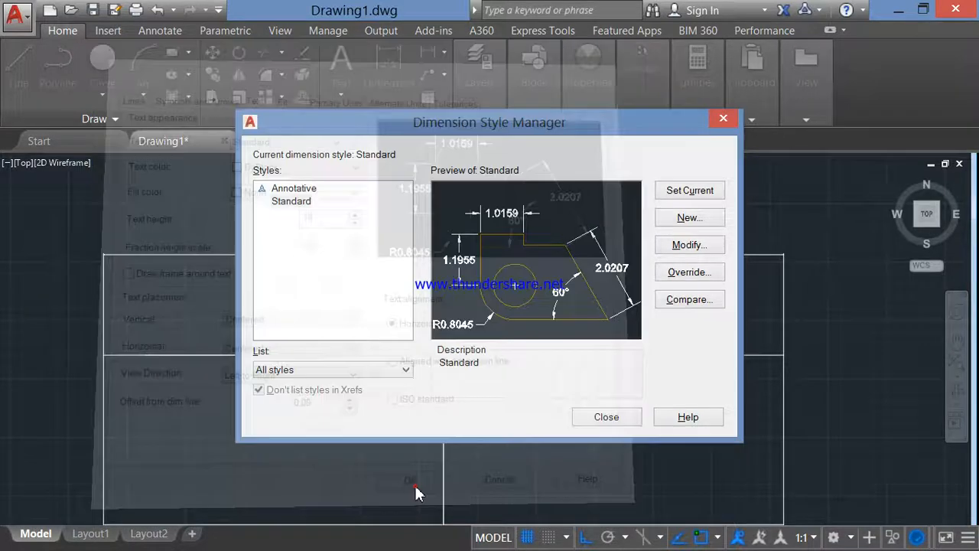
click(668, 196)
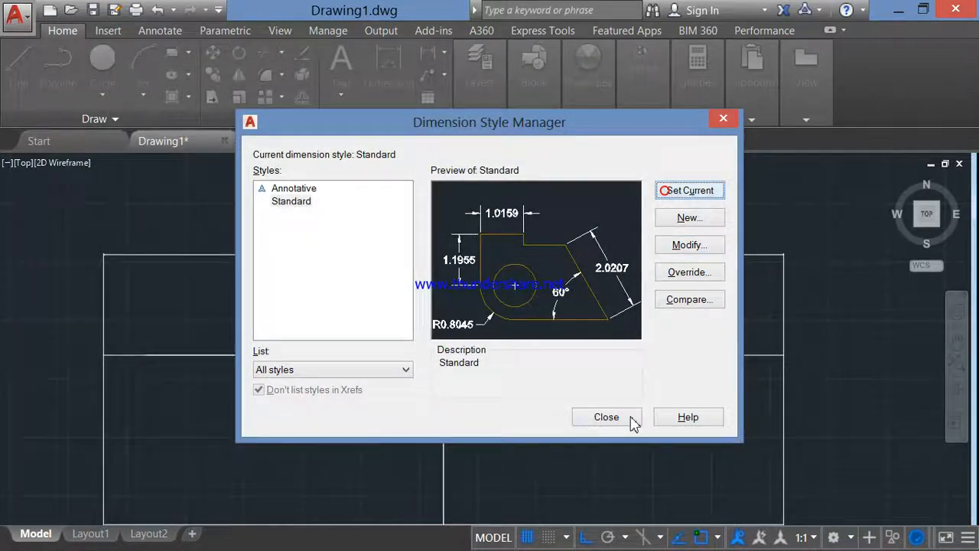
click(632, 418)
Inspect the dimension along the ladder's top edge for the effect of the style update.
scroll(475, 287, down, 2)
click(524, 300)
click(438, 244)
scroll(476, 280, up, 4)
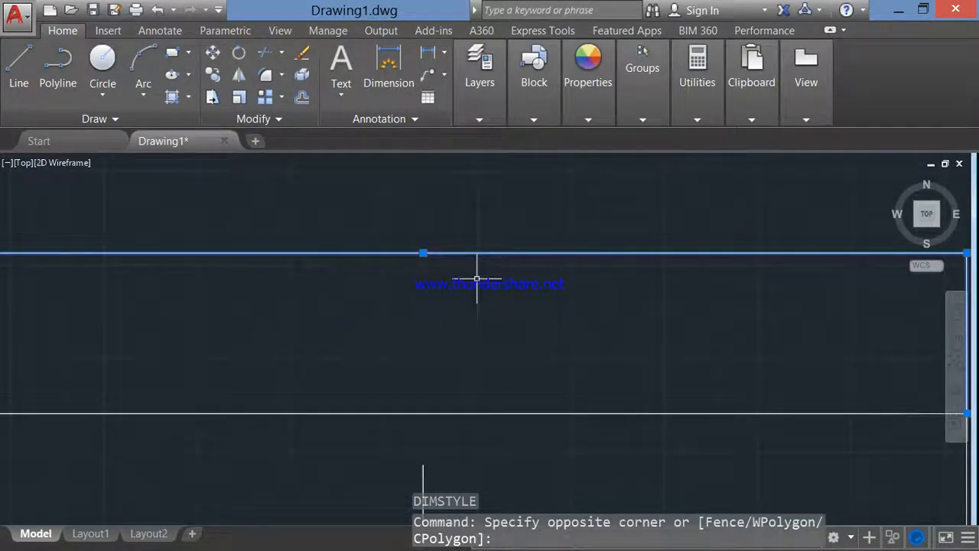
key(Escape)
key(Escape)
Set the Standard dimension style's arrow size to 1.3 and make the style current.
text(d)
key(Return)
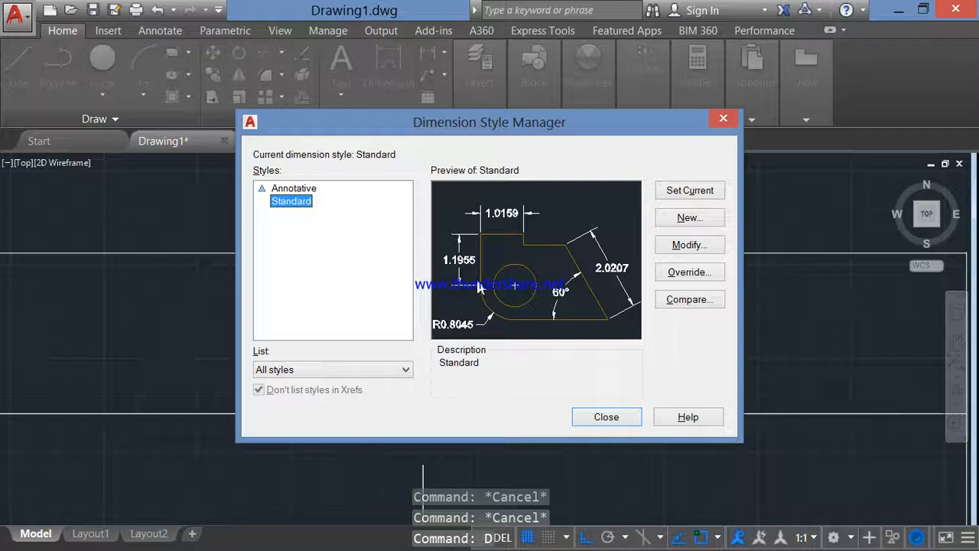
click(688, 245)
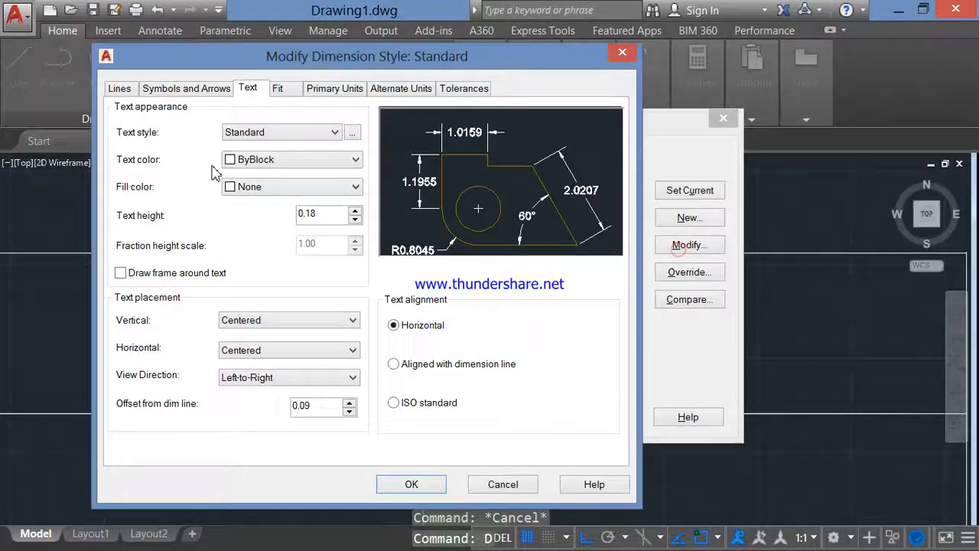
click(153, 88)
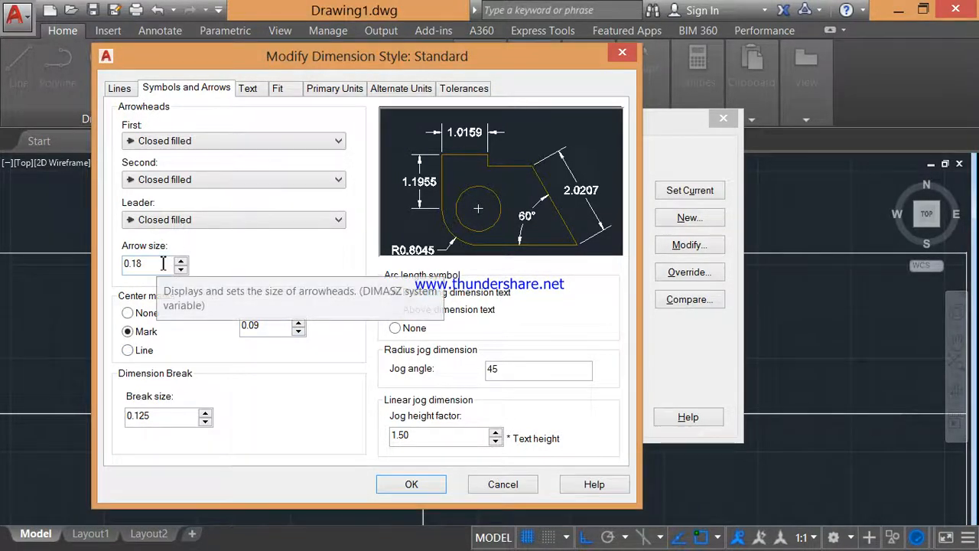
drag(142, 264, 105, 267)
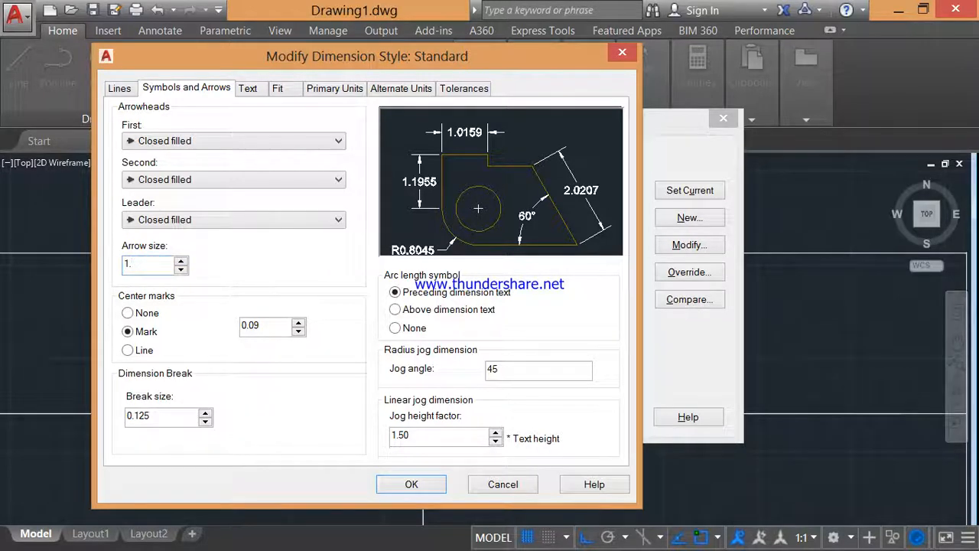
click(411, 485)
click(679, 193)
click(612, 416)
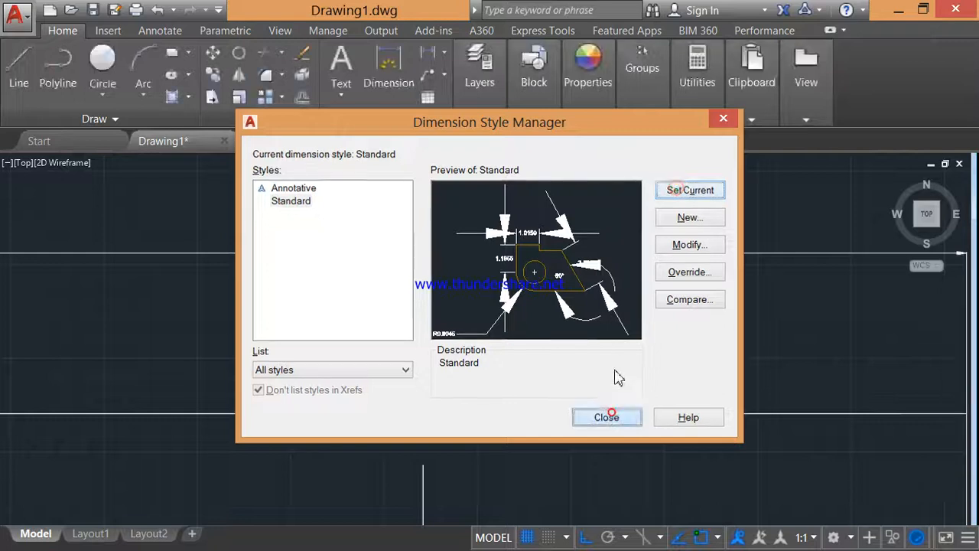
Examine the arrowheads of the dimension above the double ladder.
scroll(476, 302, down, 5)
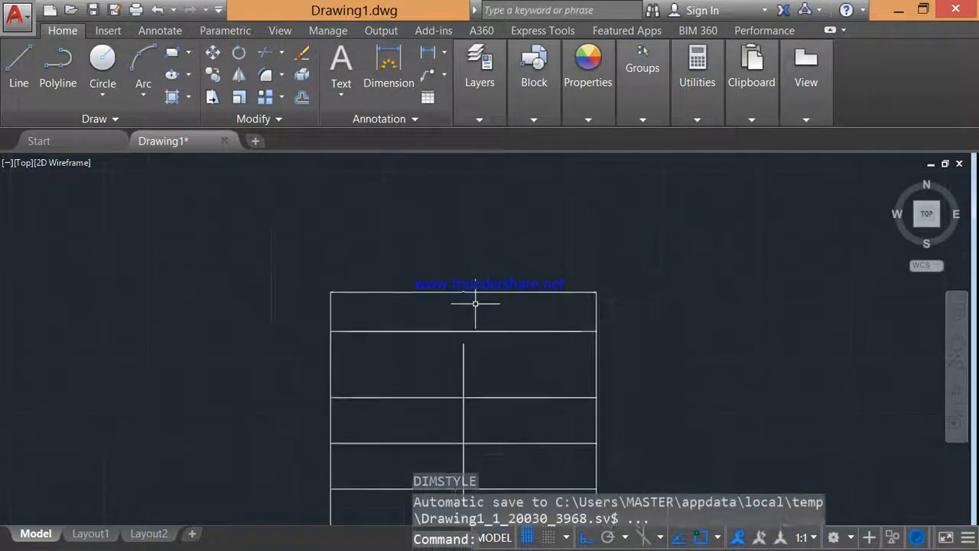
scroll(320, 294, up, 5)
scroll(369, 288, up, 5)
scroll(417, 279, down, 7)
middle_drag(610, 287, 365, 288)
click(436, 284)
click(400, 252)
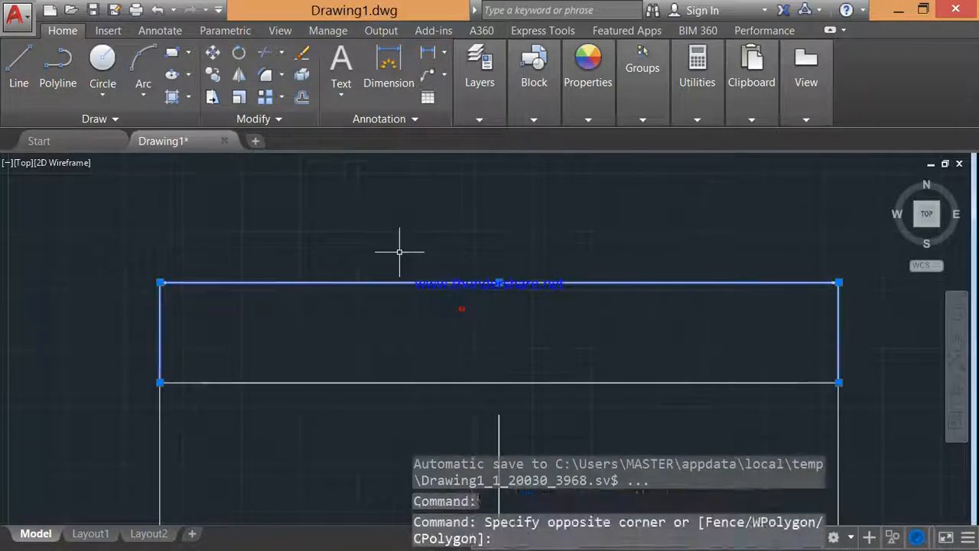
key(Escape)
Select the dimension above the double ladder and open its properties.
click(416, 308)
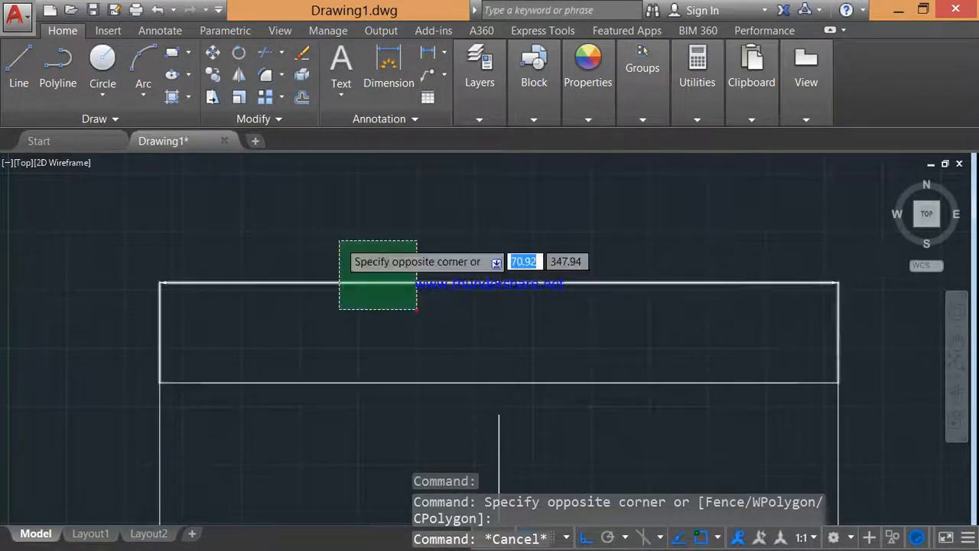
click(339, 249)
right_click(455, 225)
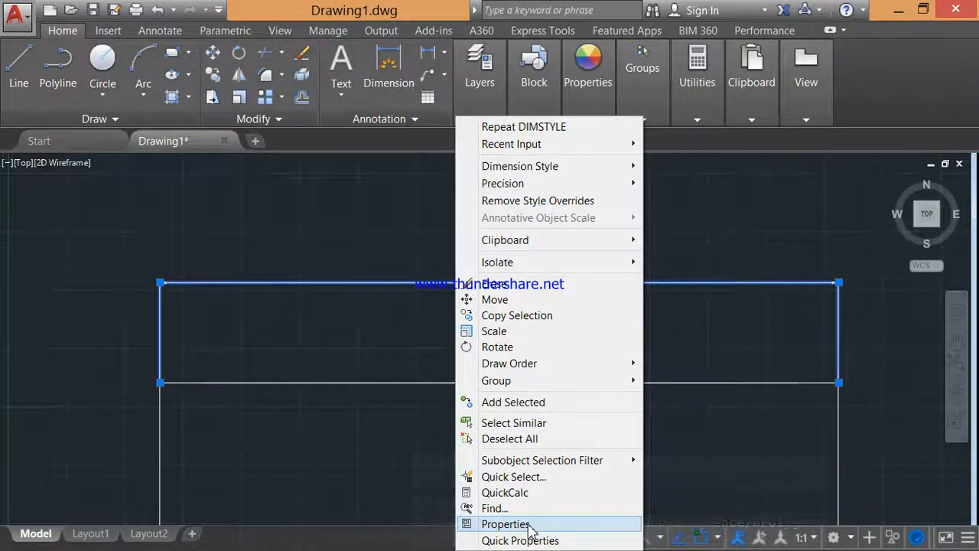
click(528, 526)
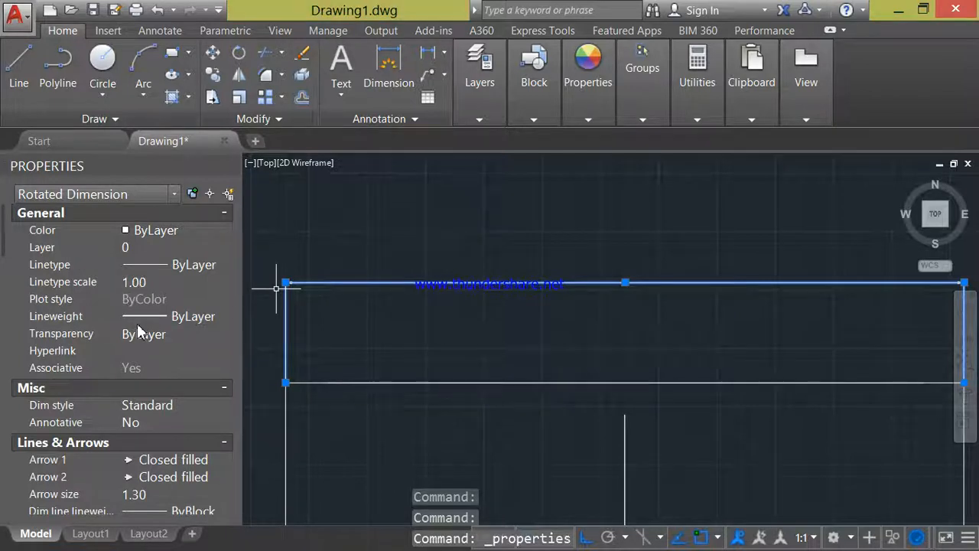
Review the selected dimension's general, Lines & Arrows and Text properties.
scroll(137, 332, down, 2)
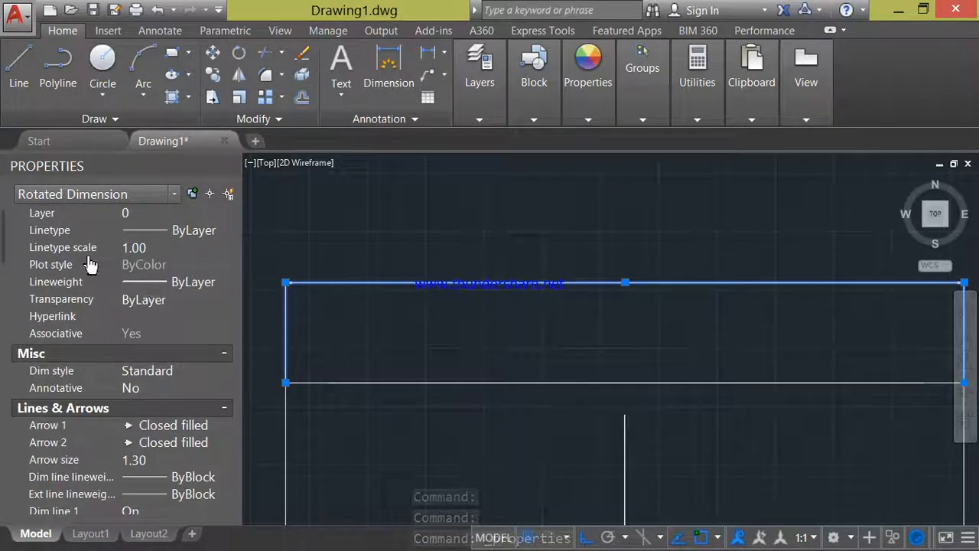
scroll(90, 264, up, 2)
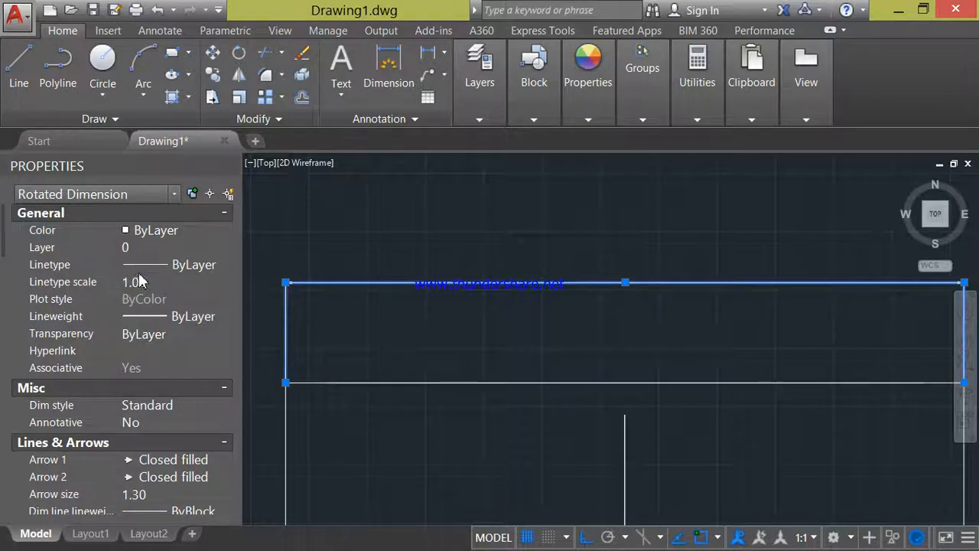
scroll(164, 325, down, 1)
scroll(174, 332, down, 5)
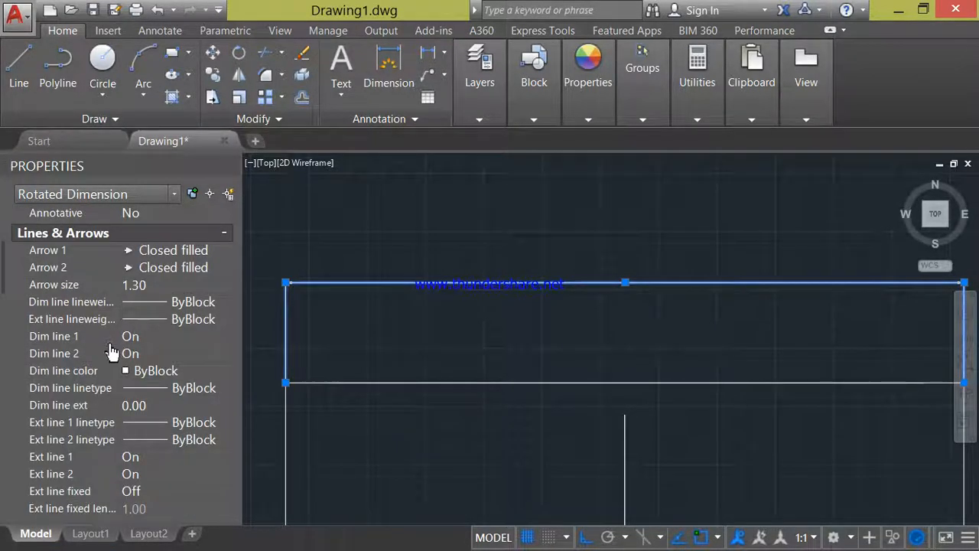
scroll(122, 353, down, 5)
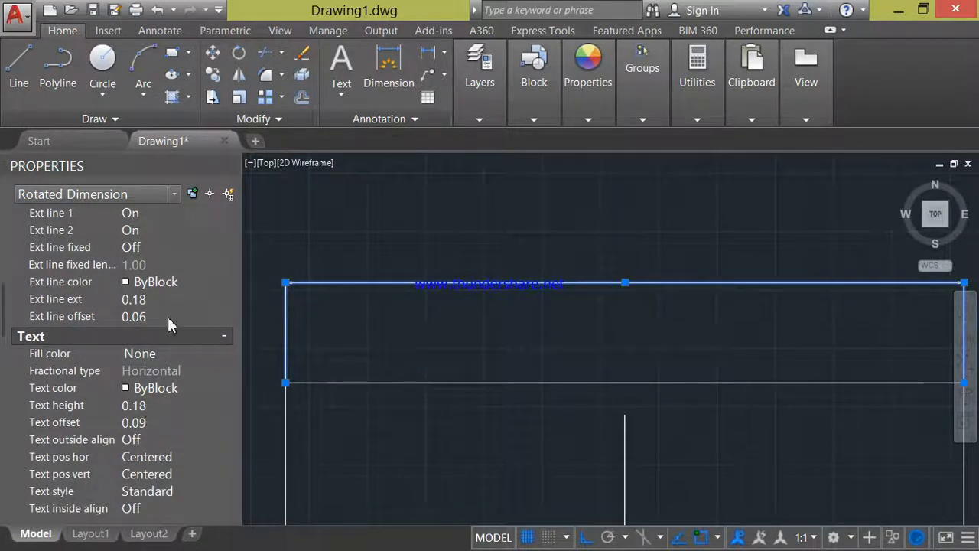
scroll(155, 287, up, 5)
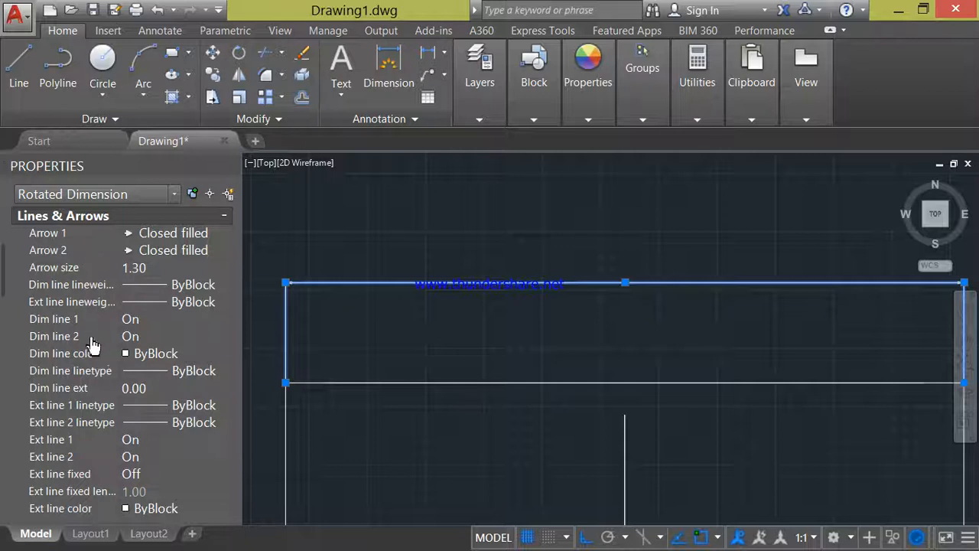
scroll(84, 314, up, 2)
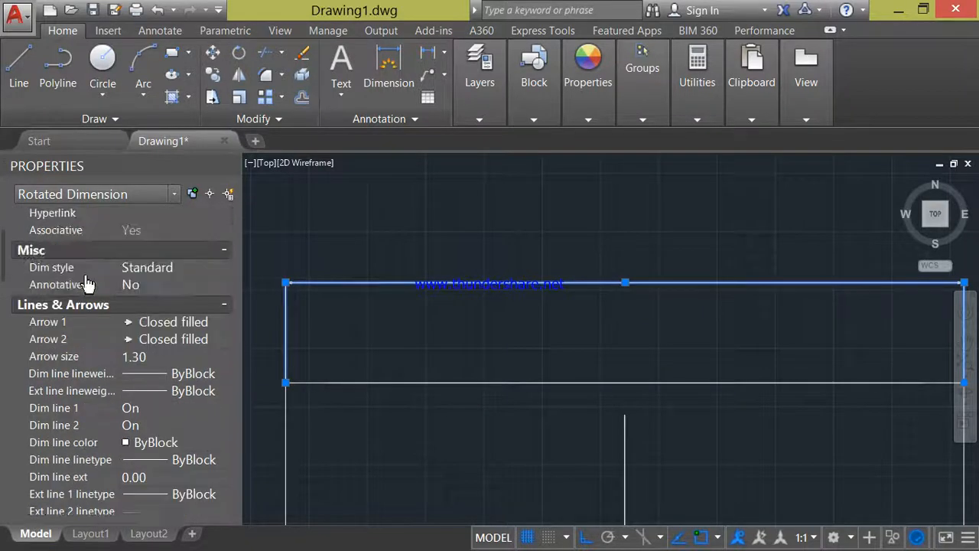
Try arrow sizes of 2.7 and 5.5 on the selected dimension.
click(155, 357)
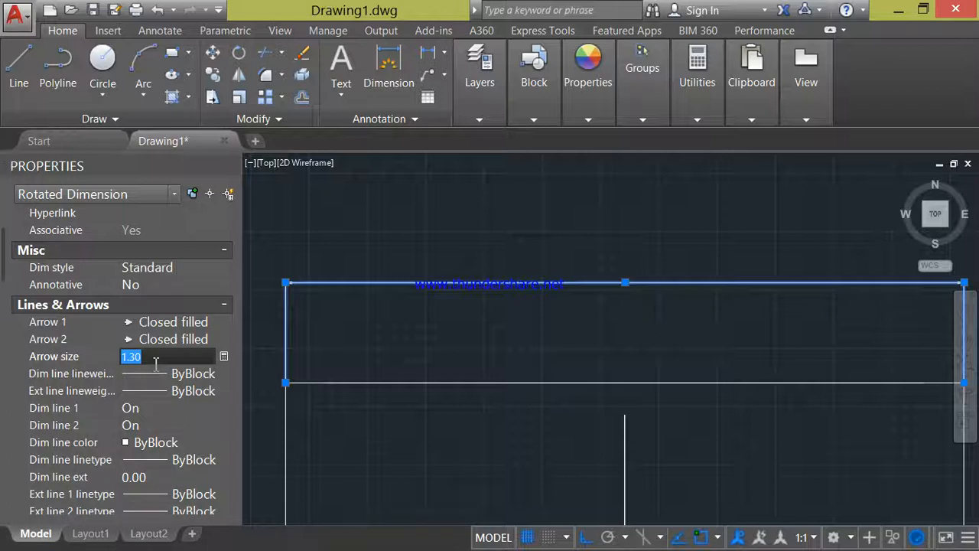
text(2.7)
click(205, 344)
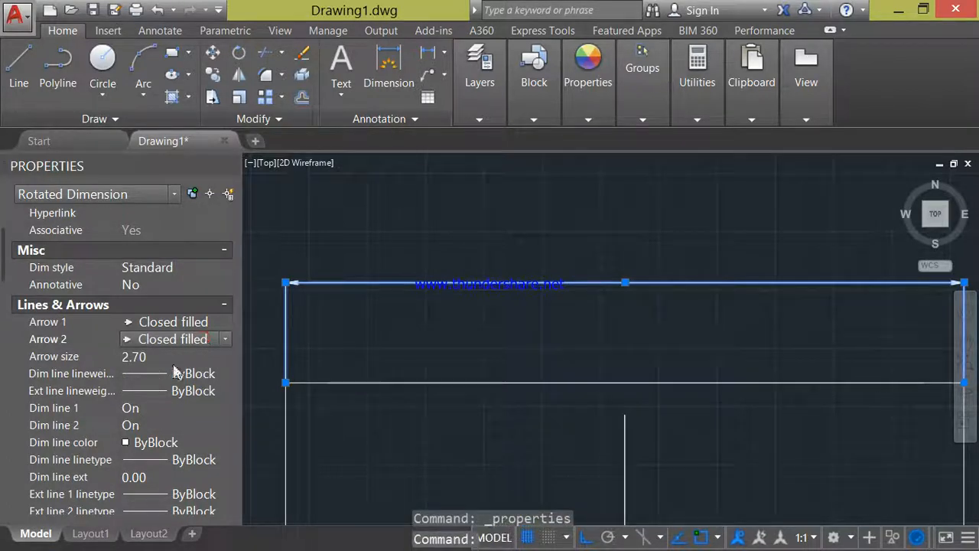
click(140, 357)
click(140, 357)
text(5.5)
click(157, 339)
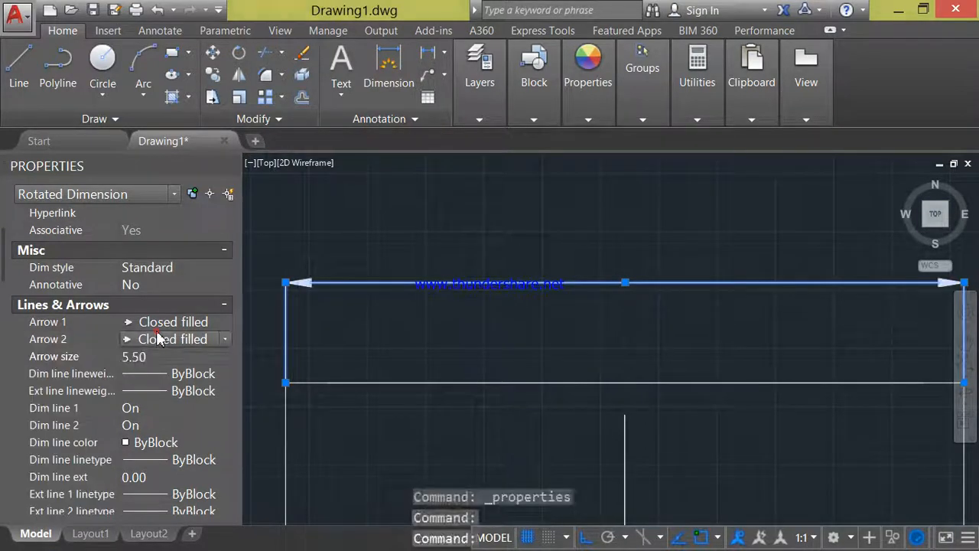
Set the selected dimension's arrow size to 7.9, then close its properties and clear the selection.
click(179, 355)
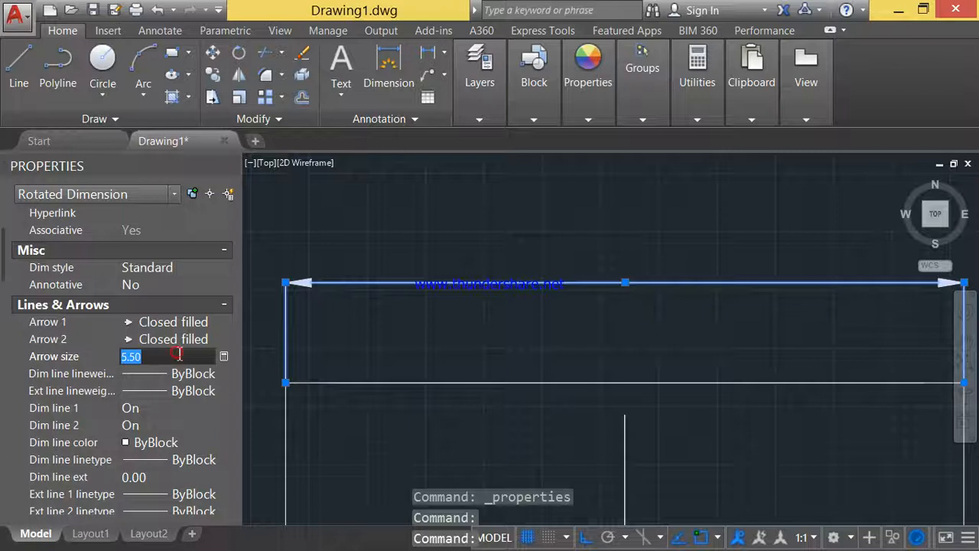
text(7.9)
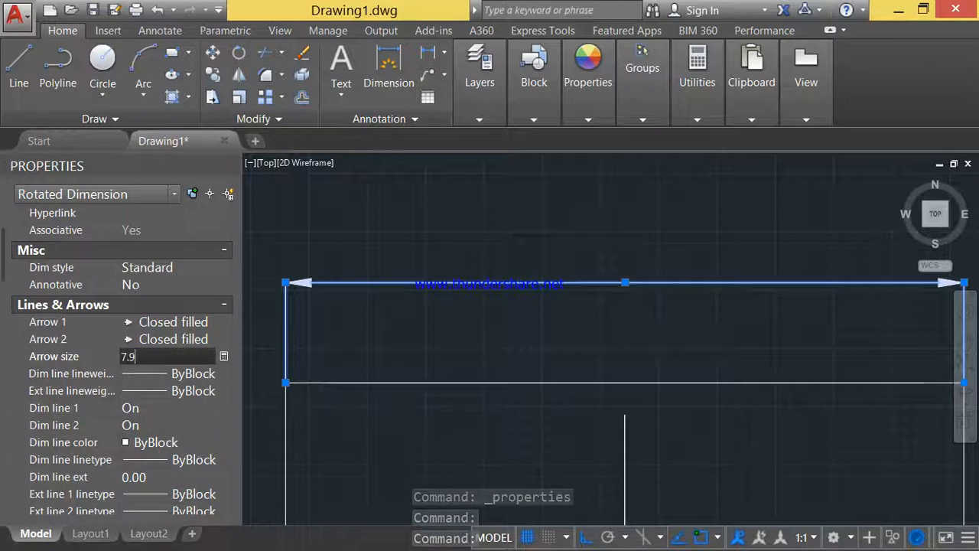
click(191, 342)
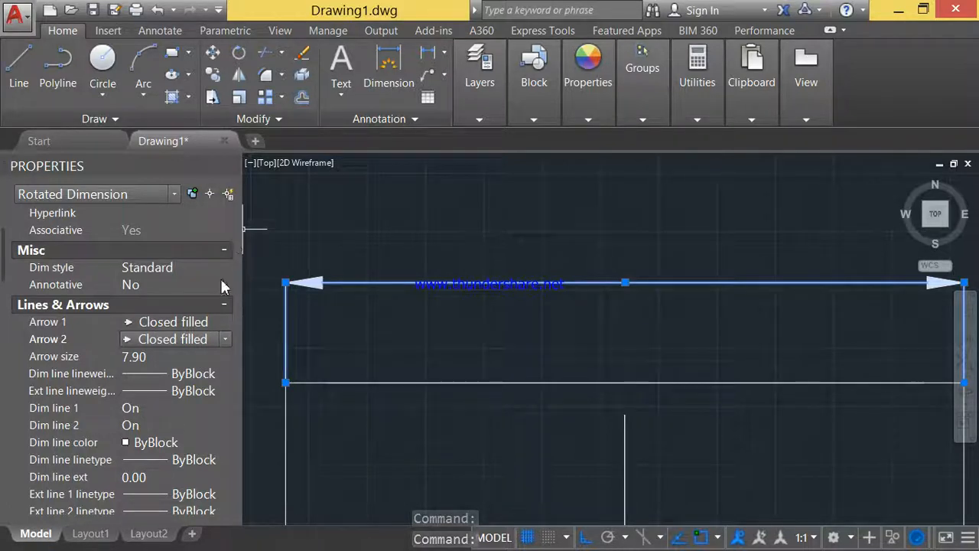
click(232, 163)
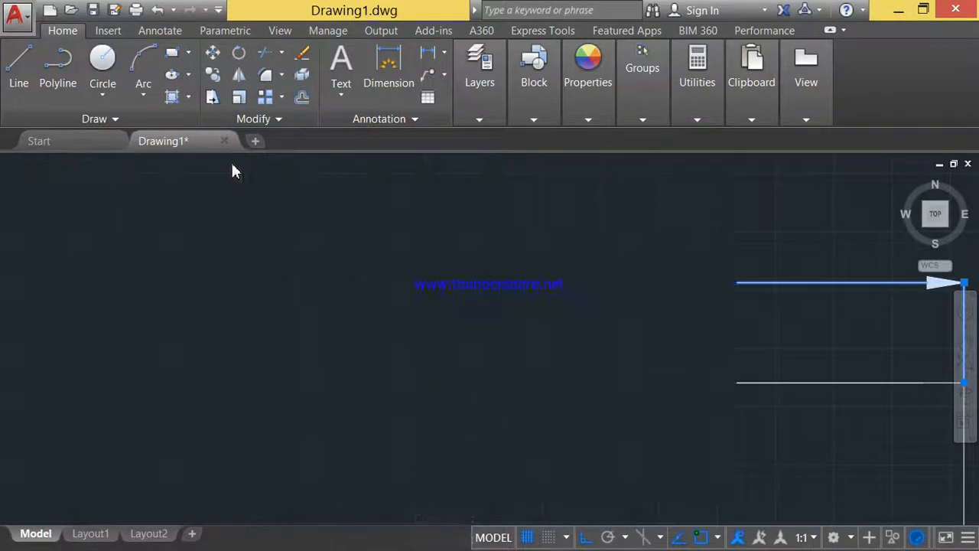
key(Escape)
key(Escape)
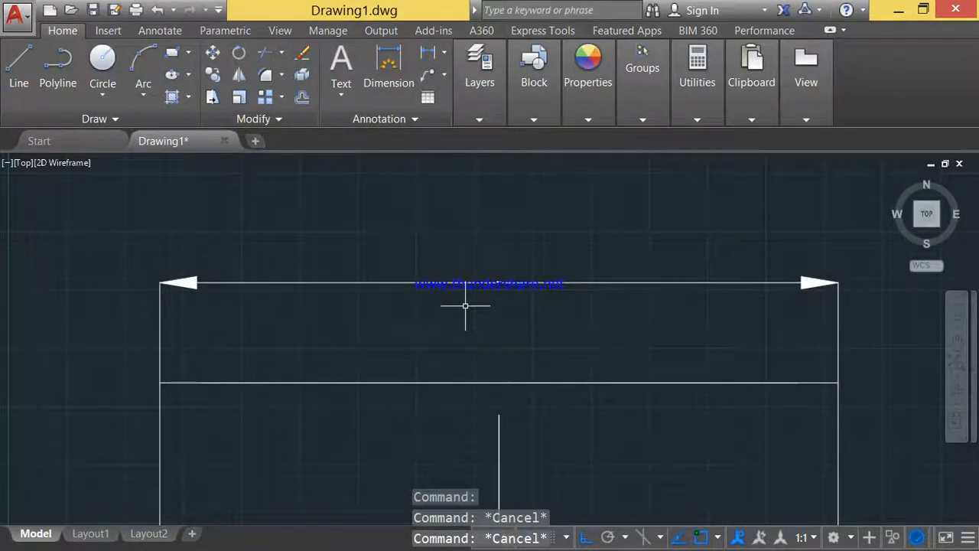
Modify the Standard dimension style to a text height of 3.3 and set it as the current style.
text(d)
key(Return)
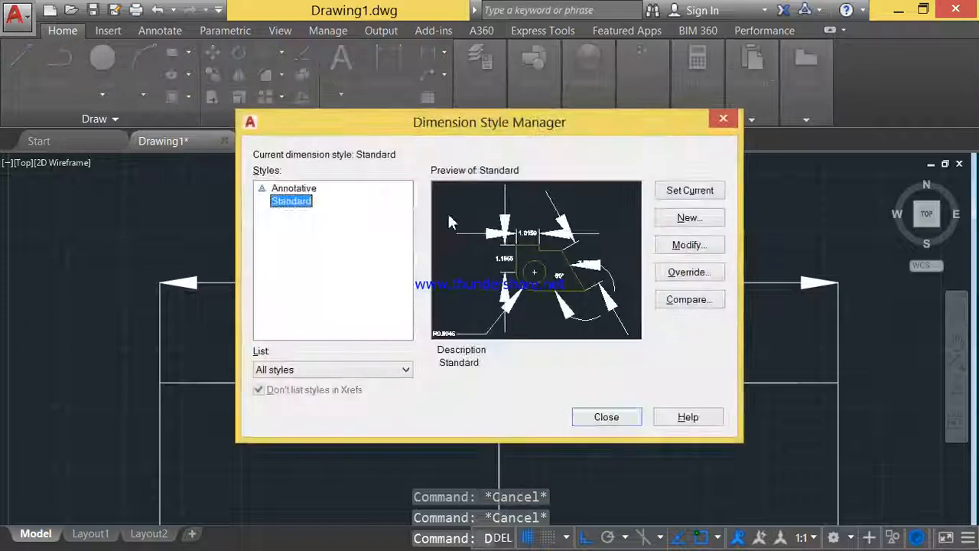
click(692, 245)
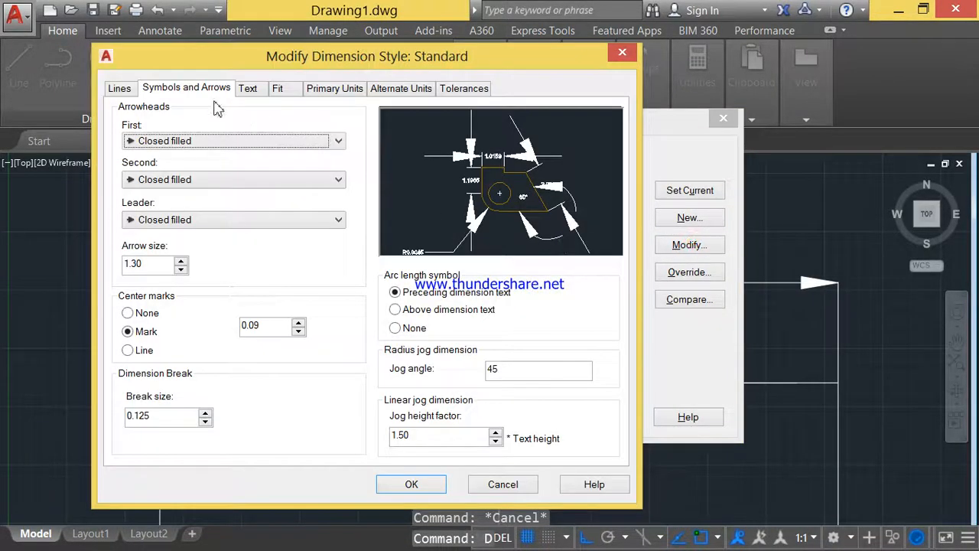
click(247, 88)
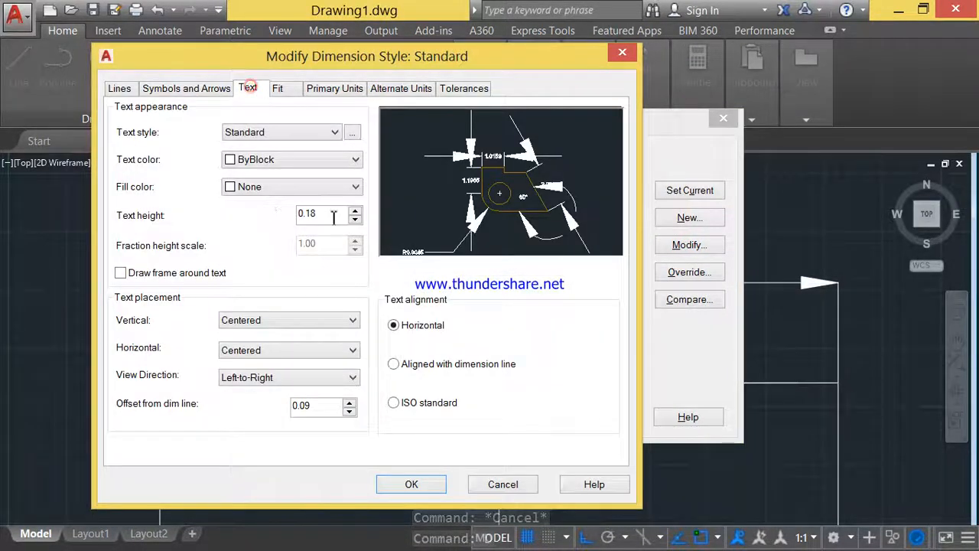
double_click(334, 216)
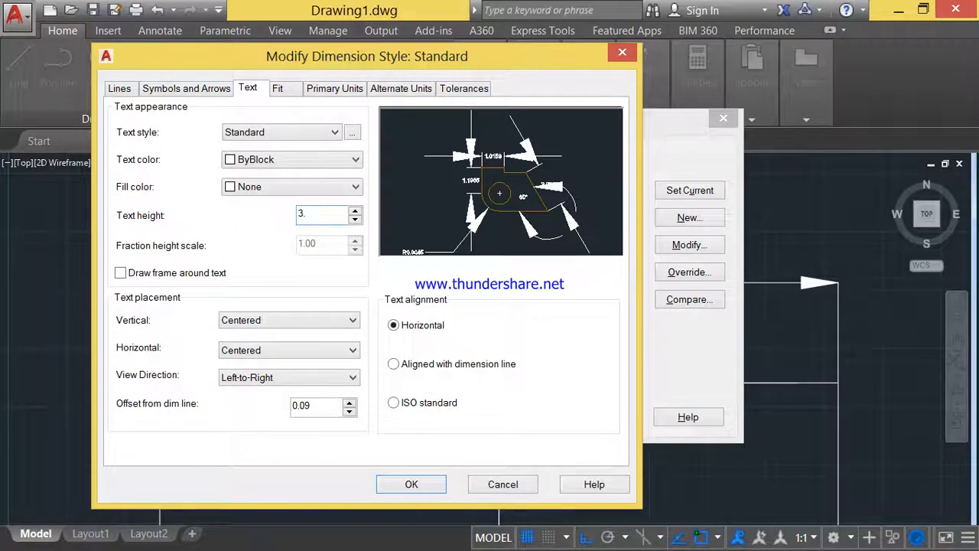
click(428, 486)
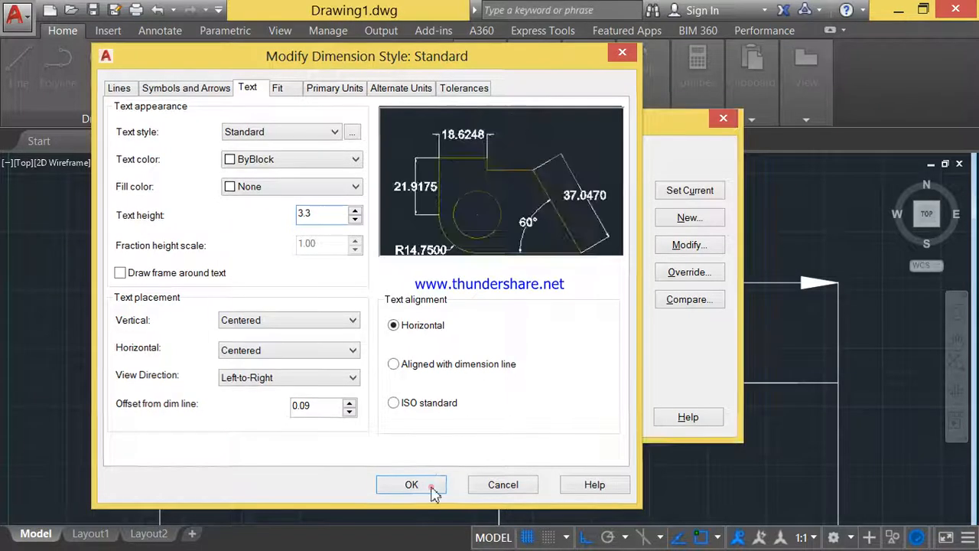
click(667, 195)
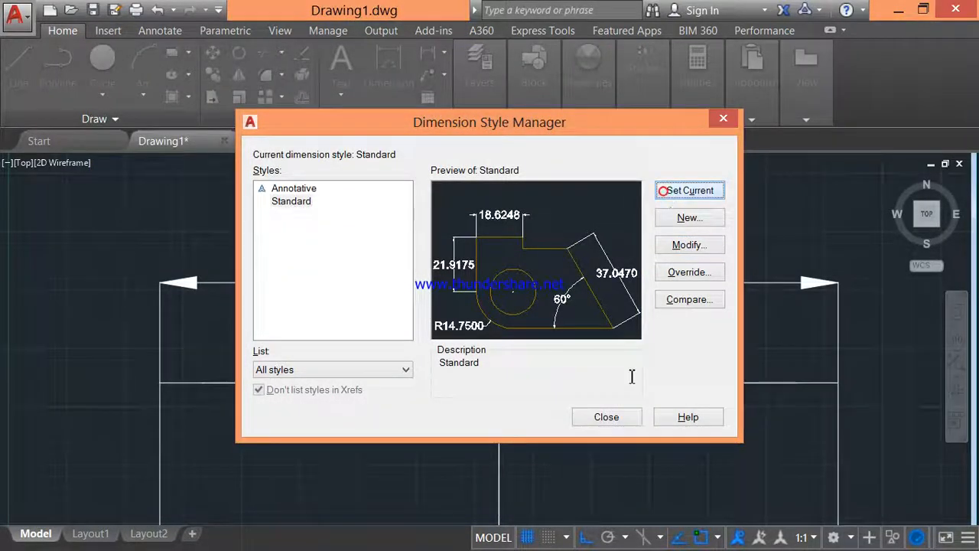
click(621, 422)
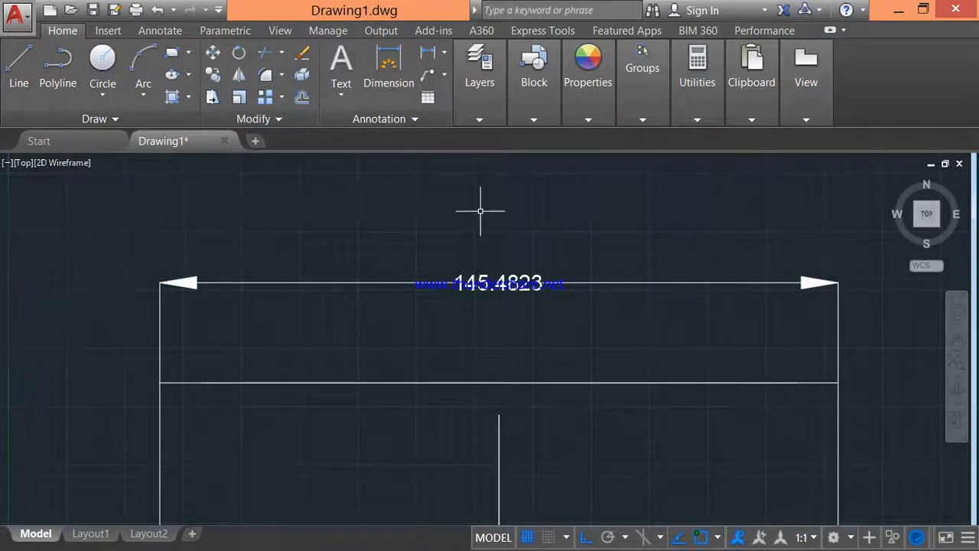
Start a hatch, try the Solid type, switch back to Pattern and check the hatch colour options.
scroll(474, 218, down, 6)
middle_drag(475, 233, 366, 227)
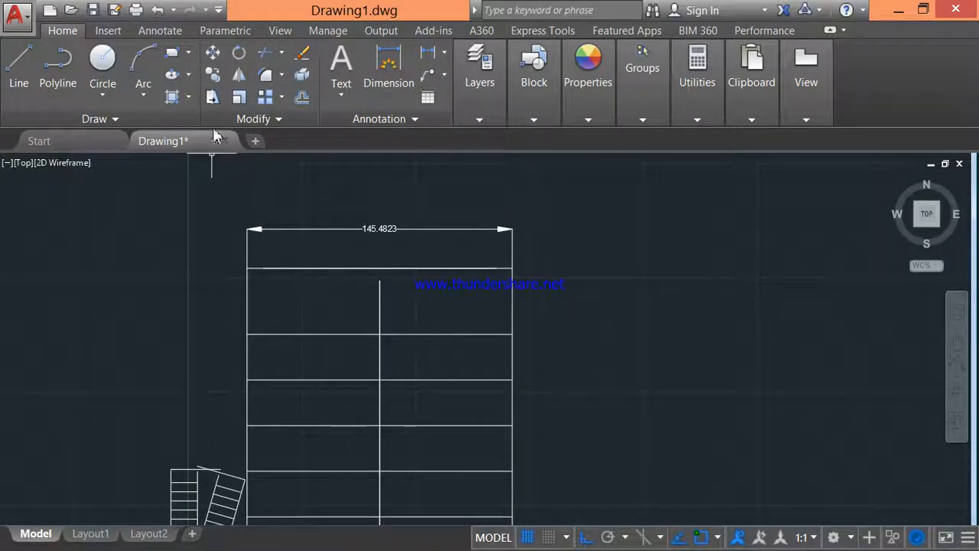
middle_drag(320, 365, 329, 279)
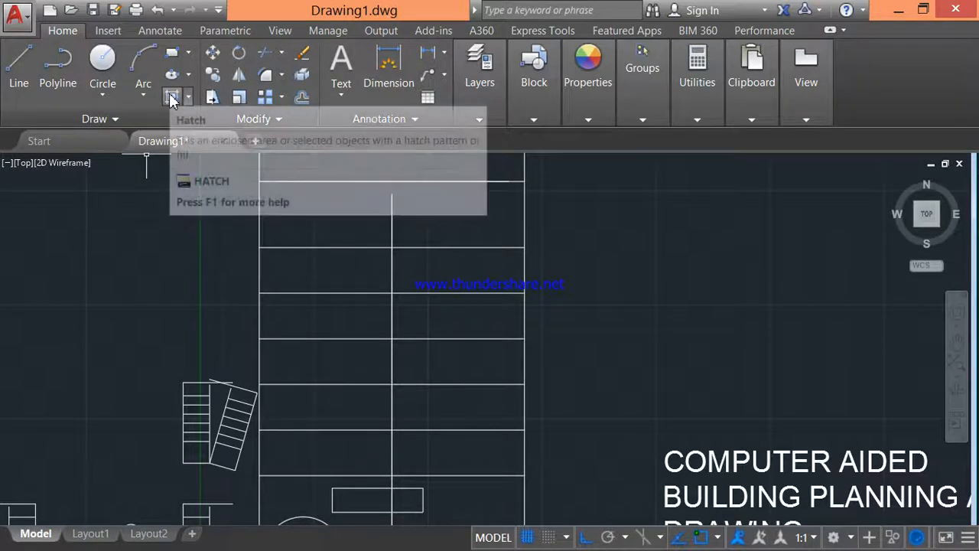
text(H)
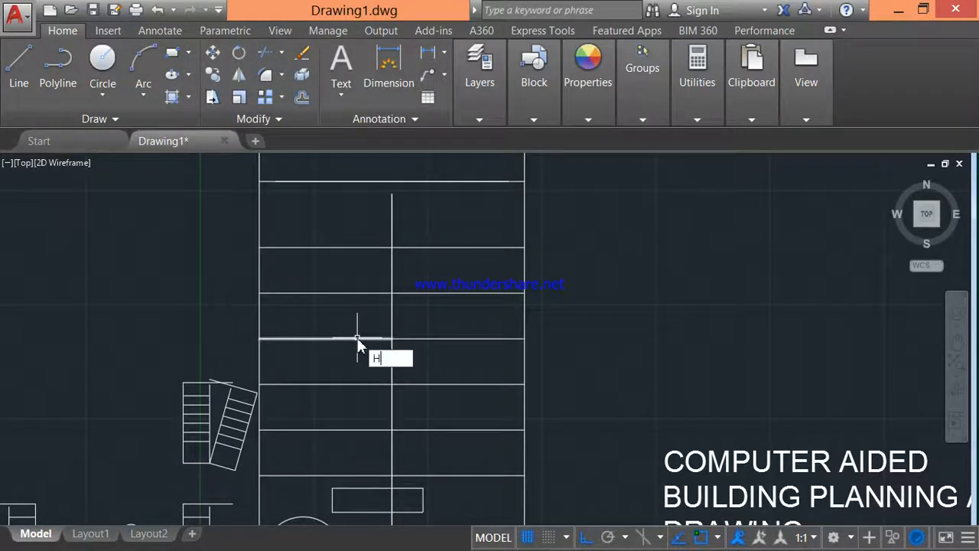
key(Return)
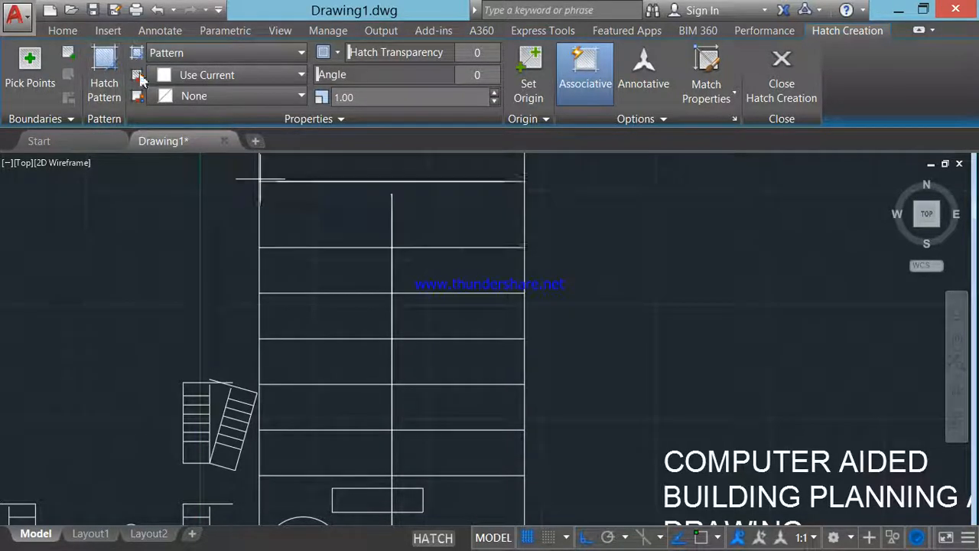
click(195, 50)
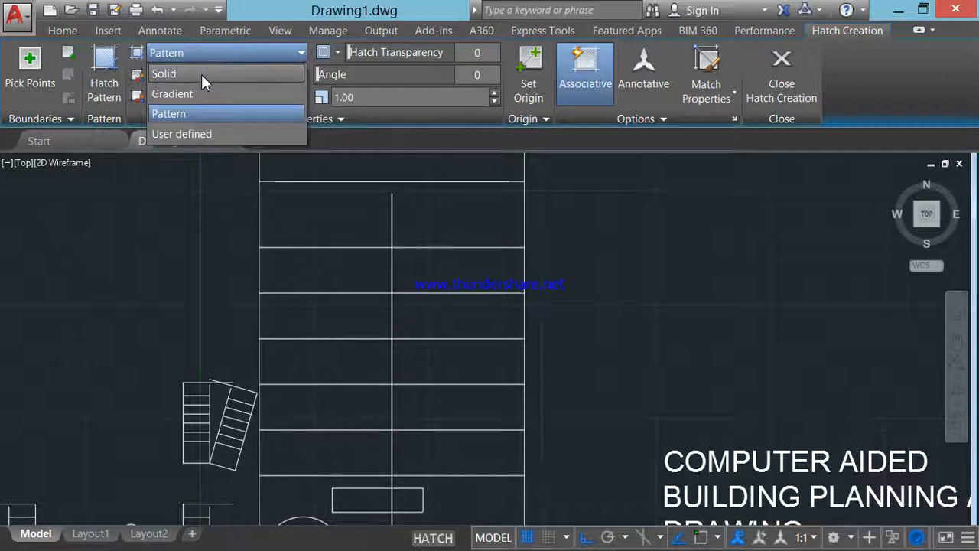
click(201, 74)
click(205, 52)
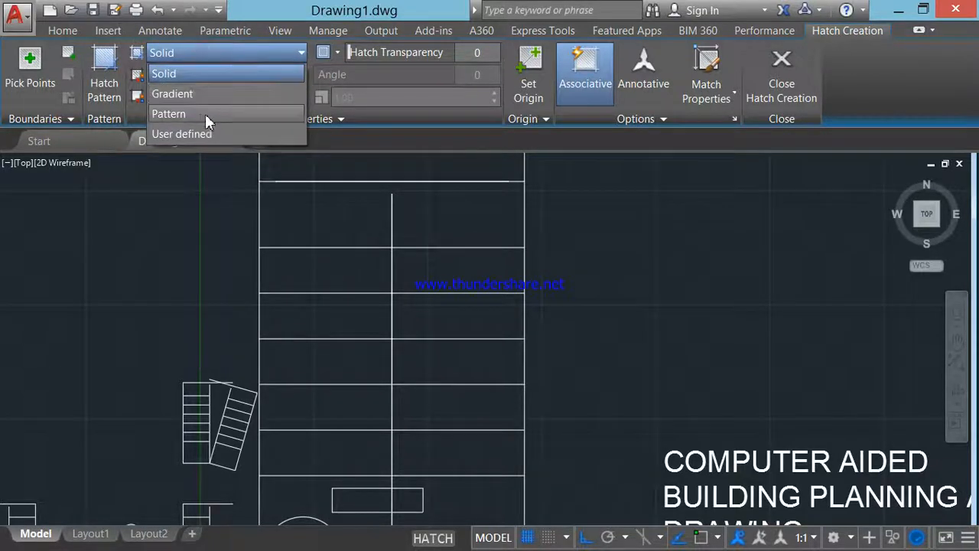
click(205, 113)
click(205, 74)
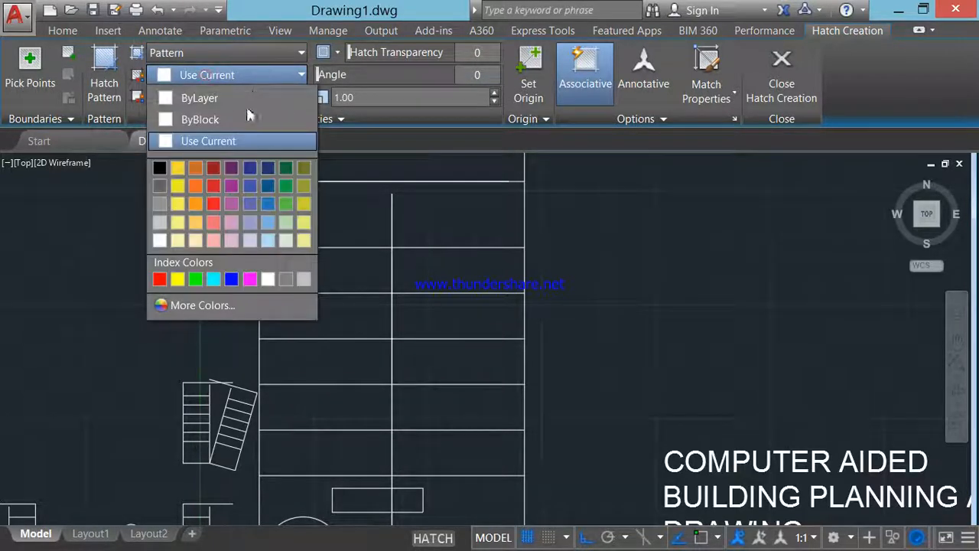
click(303, 73)
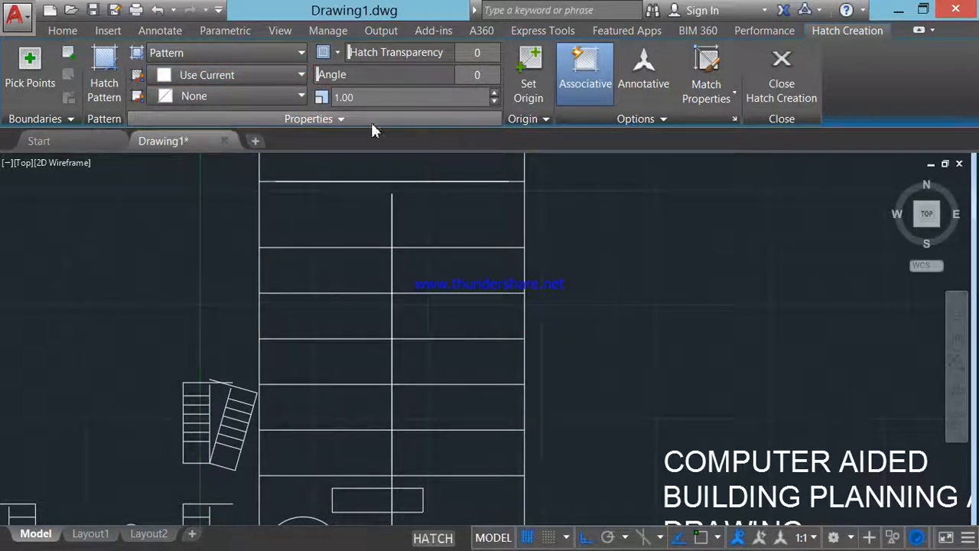
Browse the available hatch patterns and choose ANSI33.
click(114, 67)
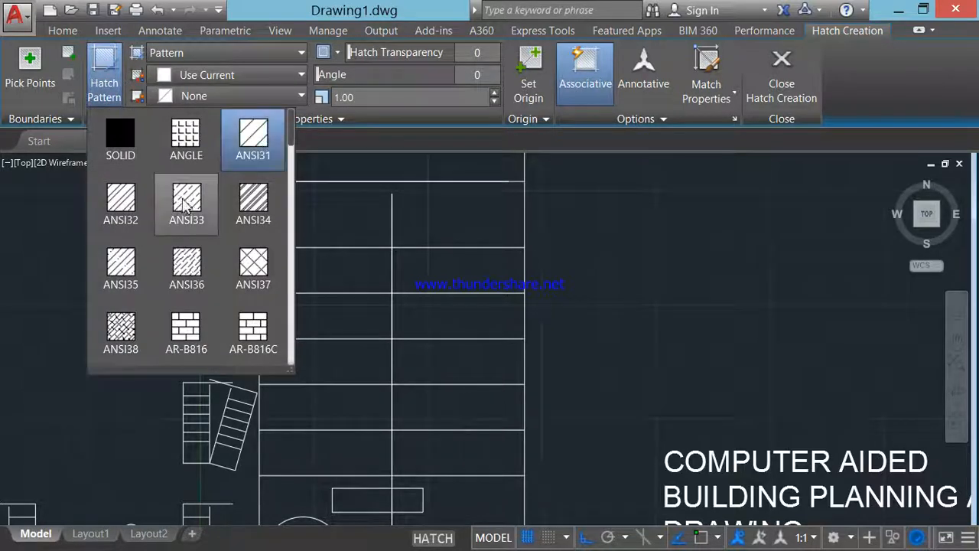
scroll(184, 203, down, 5)
scroll(184, 205, up, 5)
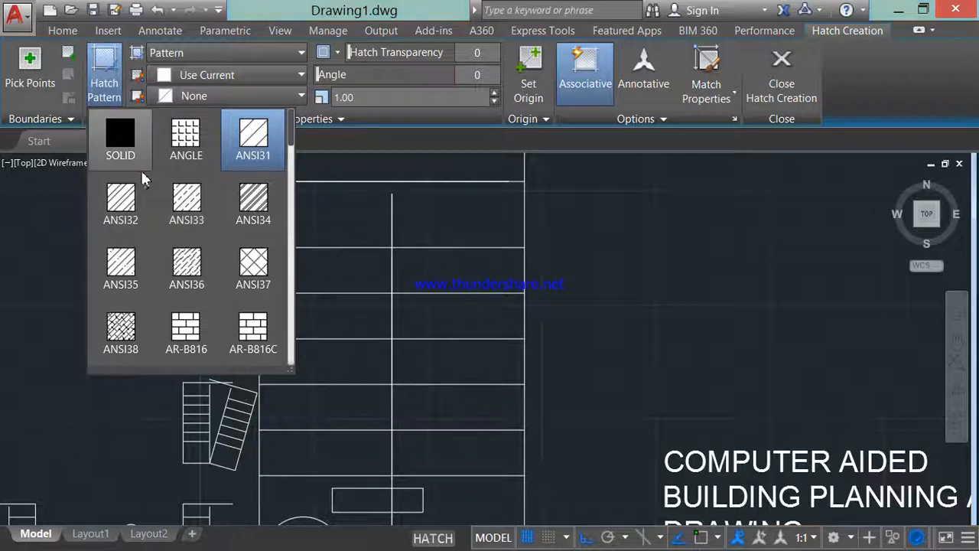
click(196, 202)
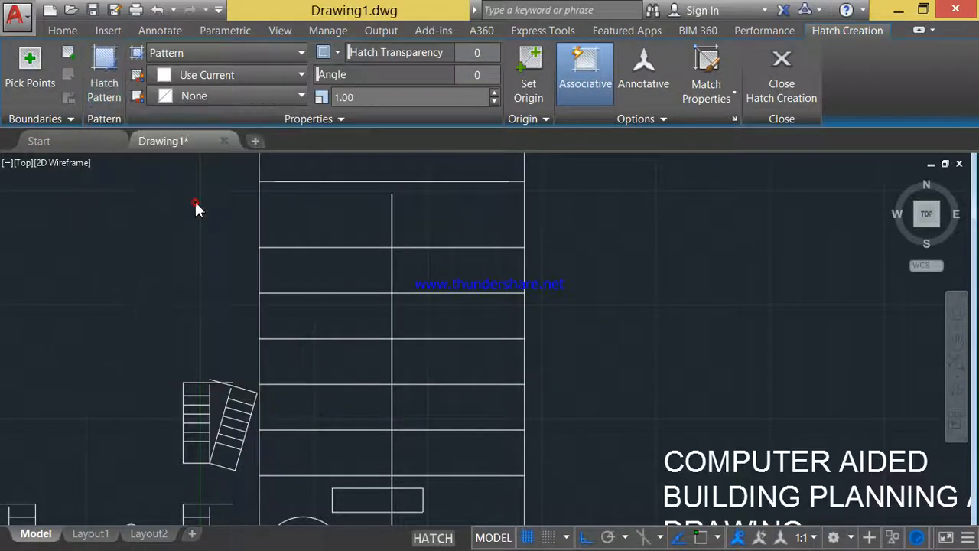
Hatch the six cells in the double ladder's upper three divided rows, on both sides of the centre line.
click(297, 272)
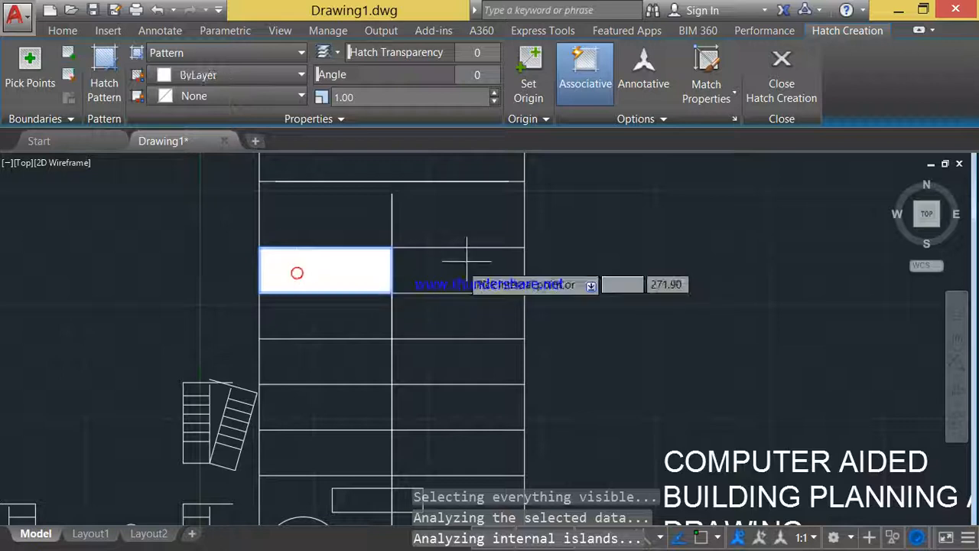
click(445, 269)
click(440, 316)
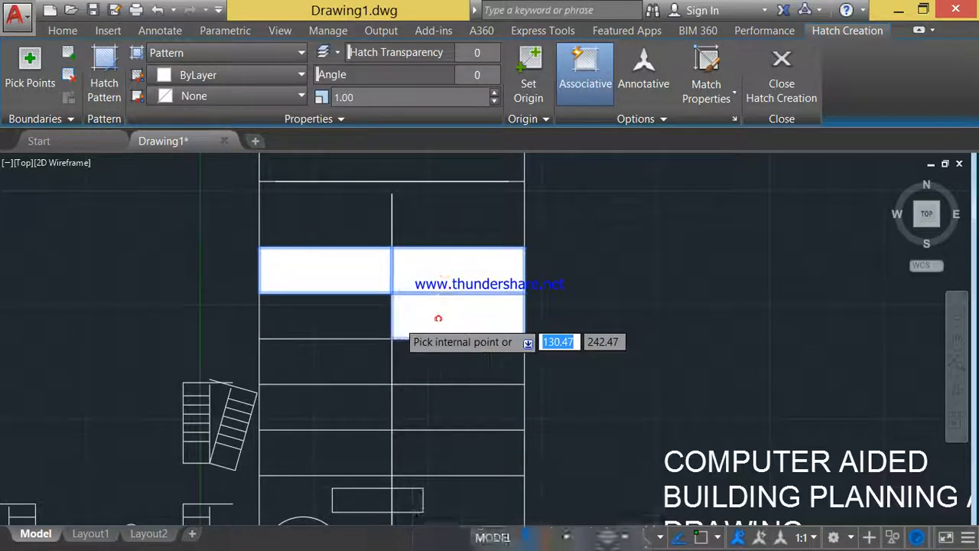
click(319, 321)
click(332, 369)
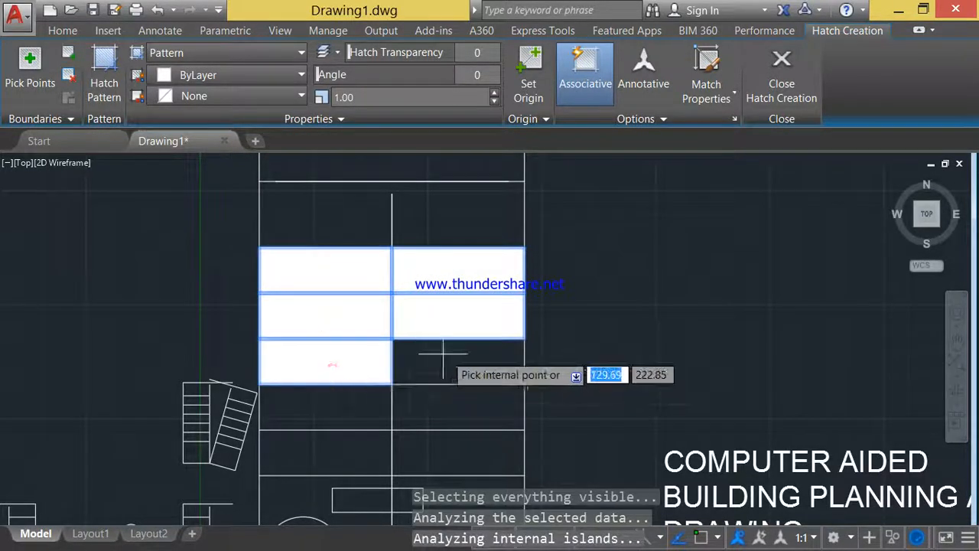
click(446, 354)
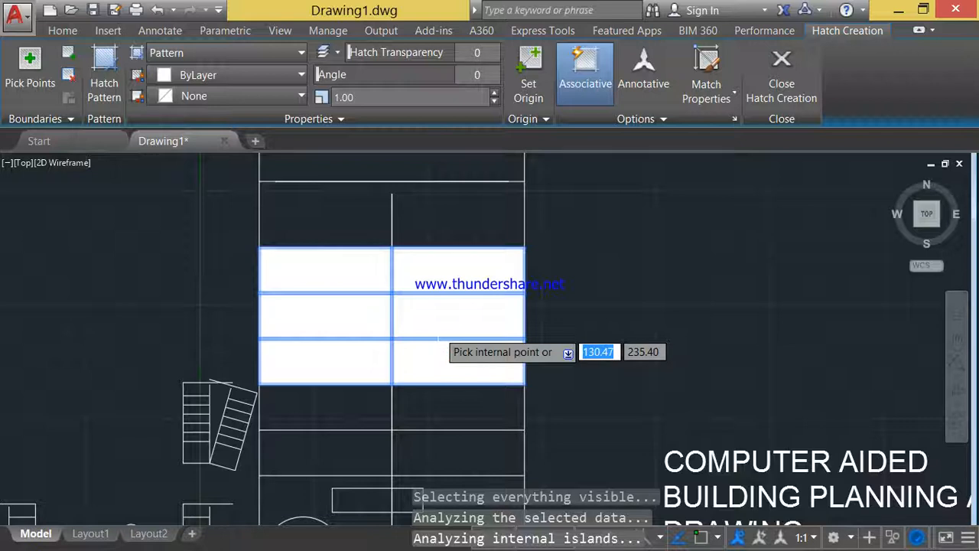
key(Return)
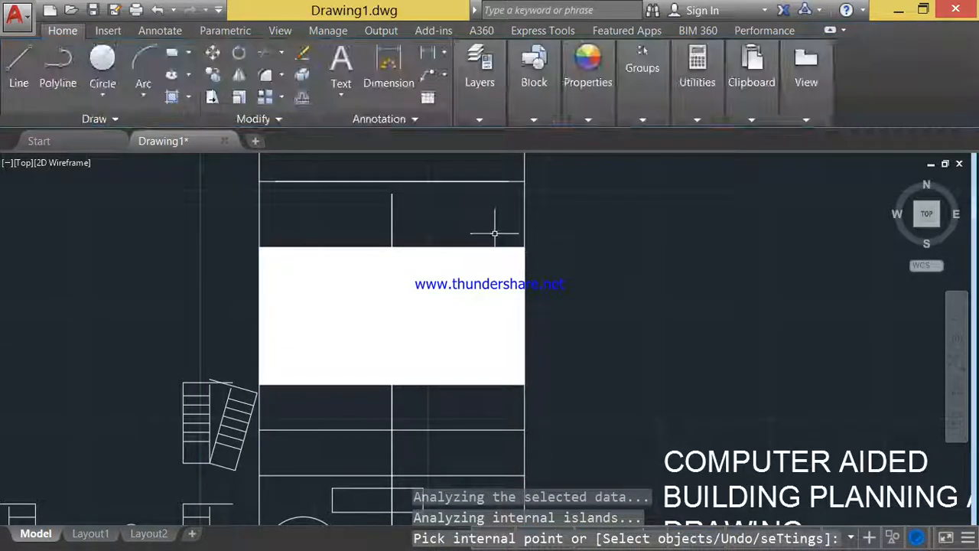
key(Escape)
Select the ladder's hatch and enlarge its hatch scale freehand to about 71.66.
mouse_move(337, 300)
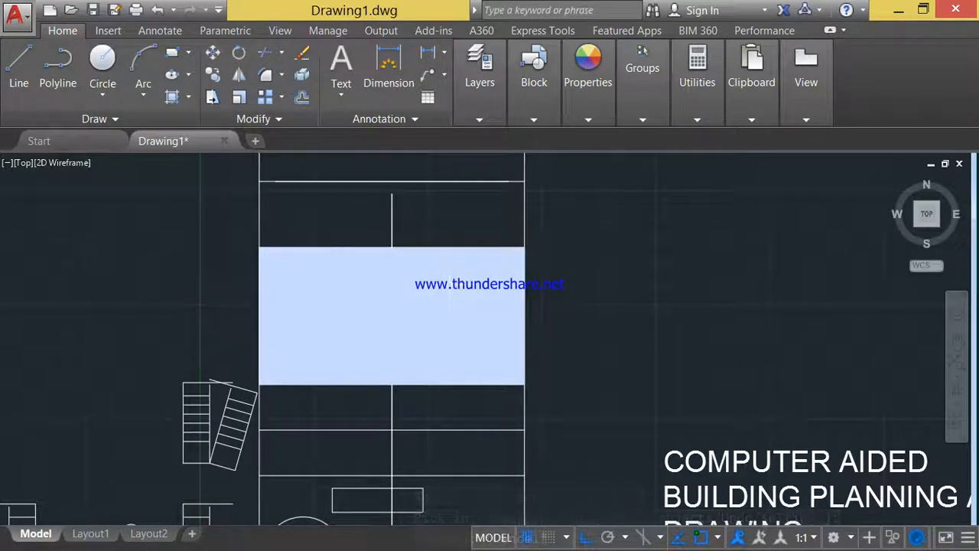
click(432, 288)
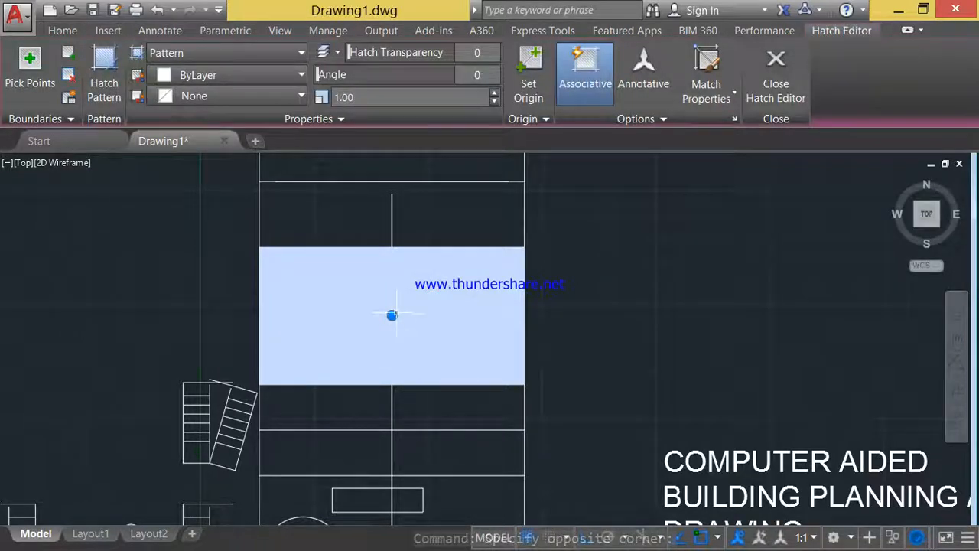
mouse_move(392, 315)
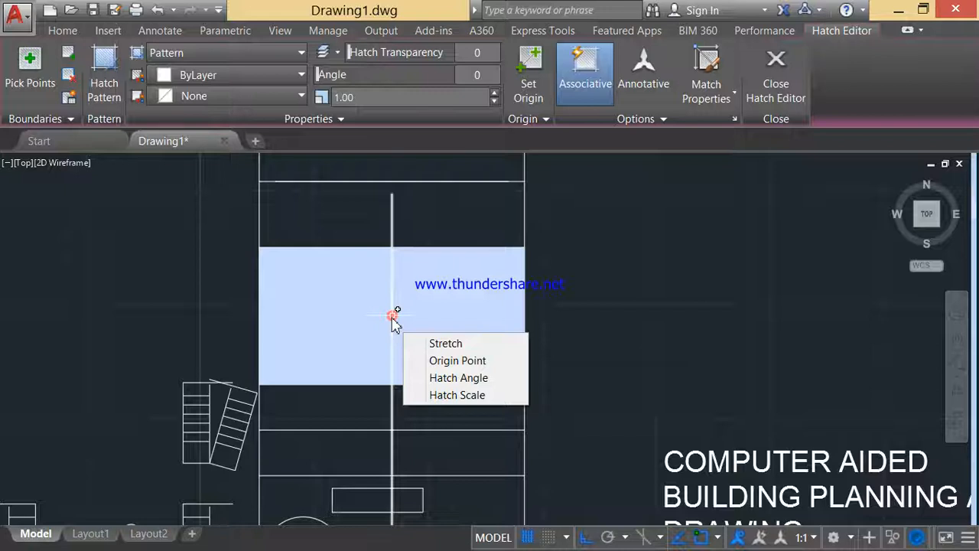
click(466, 396)
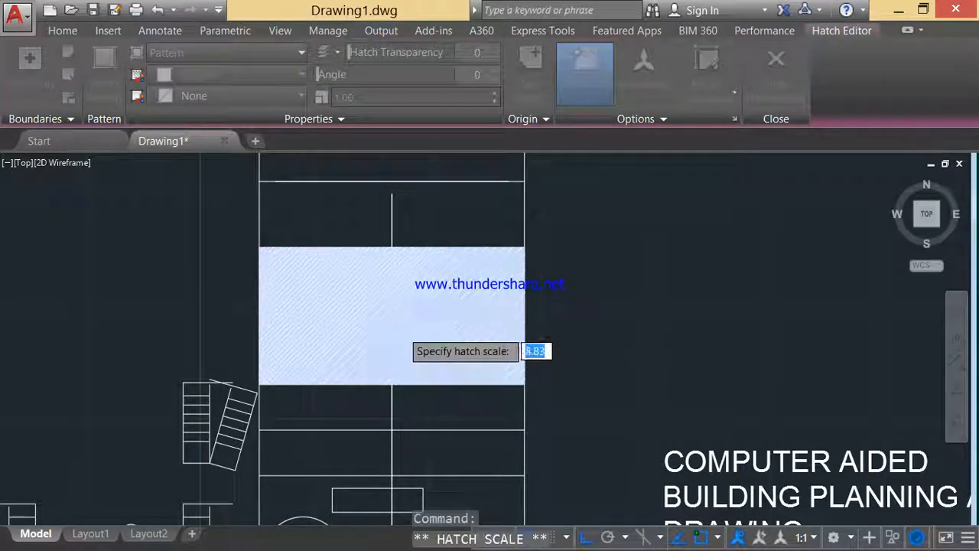
click(392, 323)
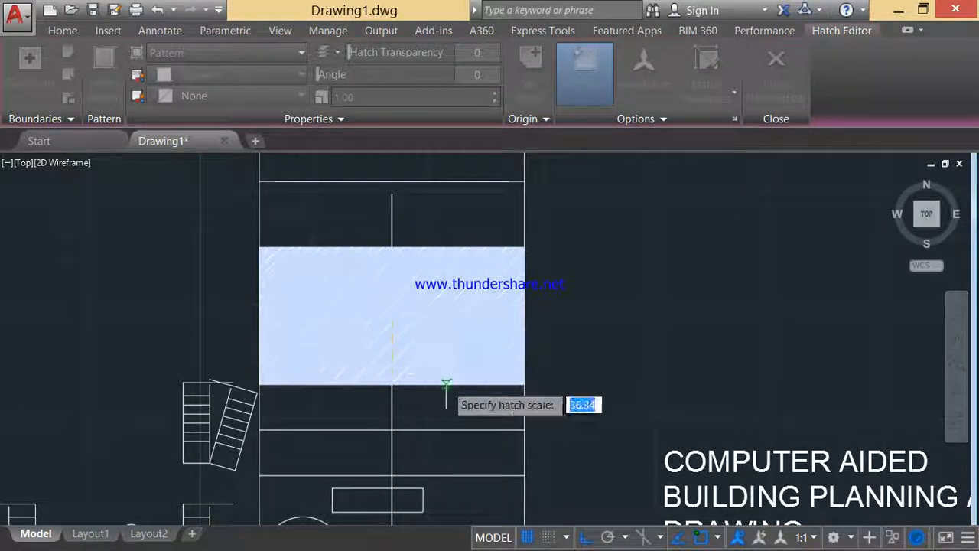
click(481, 437)
key(Escape)
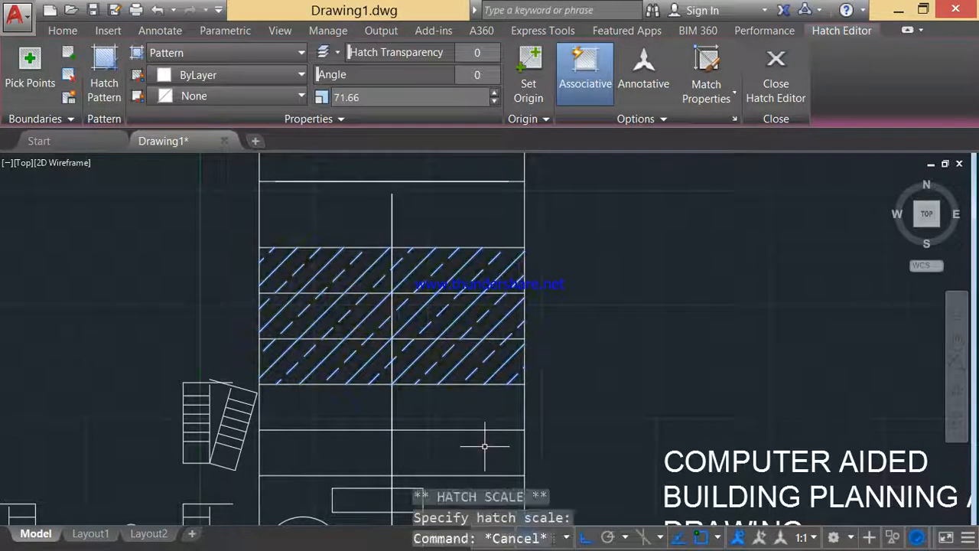